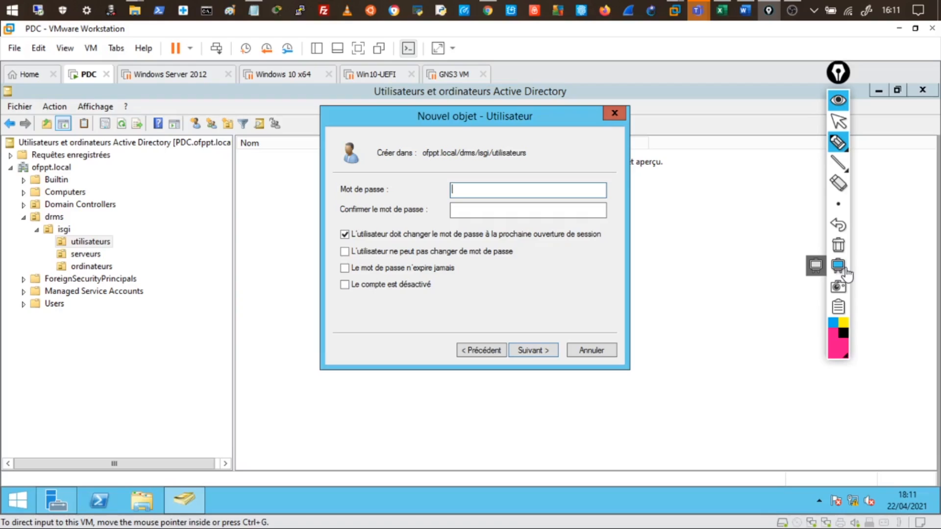
Step: On a blank ppInk board, handwrite 'min 7 caractère' and underline the 7
click(846, 273)
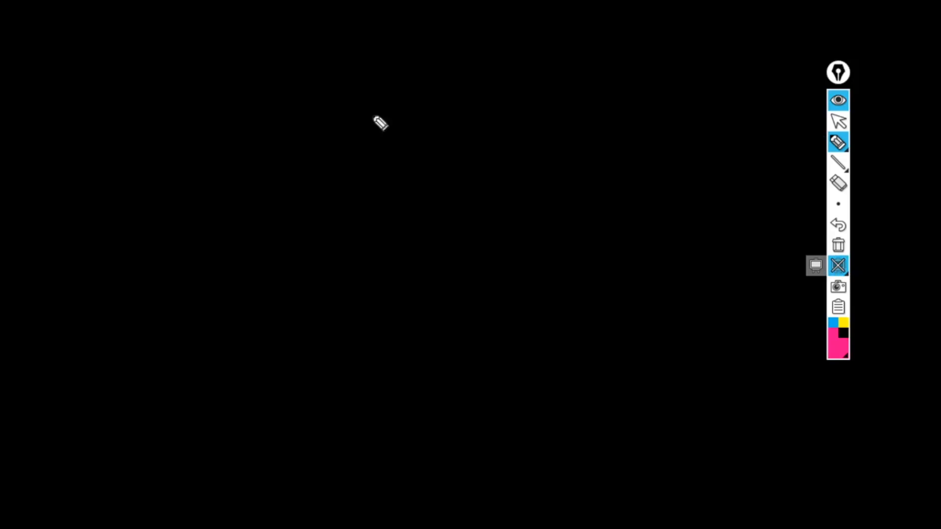
drag(245, 105, 286, 118)
drag(293, 117, 320, 119)
drag(426, 104, 431, 128)
mouse_move(425, 118)
mouse_down()
mouse_move(615, 128)
mouse_move(657, 117)
mouse_move(703, 131)
mouse_up()
drag(378, 140, 485, 138)
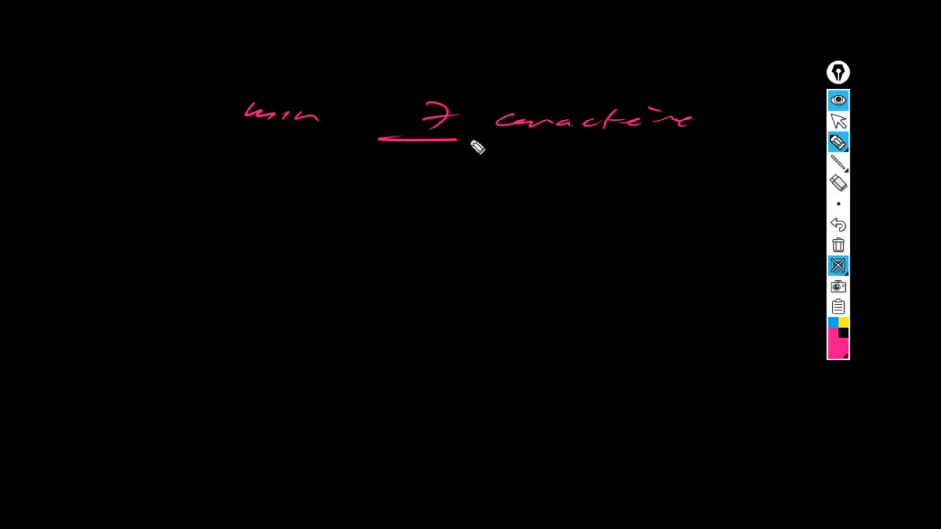
Step: Add 'longueur du mdp' above the note, retrace the 7, then hide the board
mouse_move(458, 48)
mouse_down()
mouse_move(480, 60)
mouse_move(554, 47)
mouse_move(606, 55)
mouse_up()
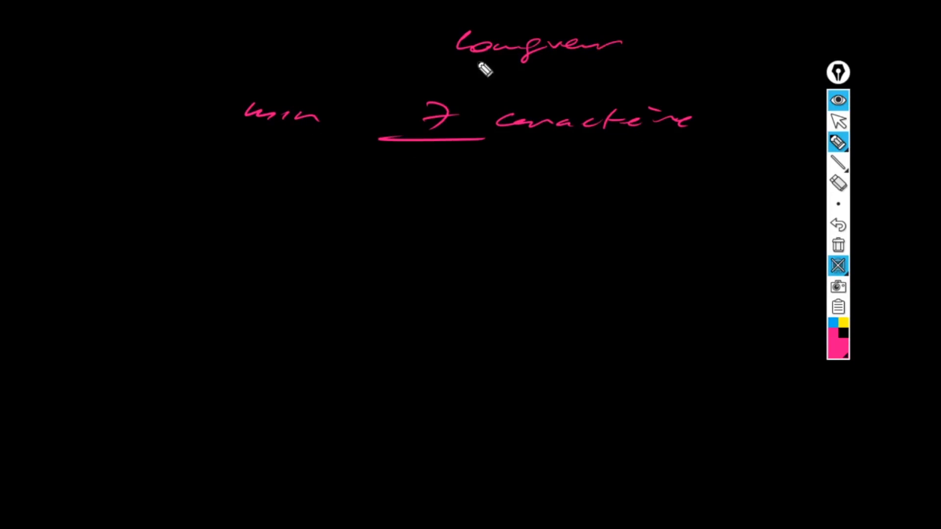
drag(463, 64, 549, 63)
drag(687, 57, 808, 39)
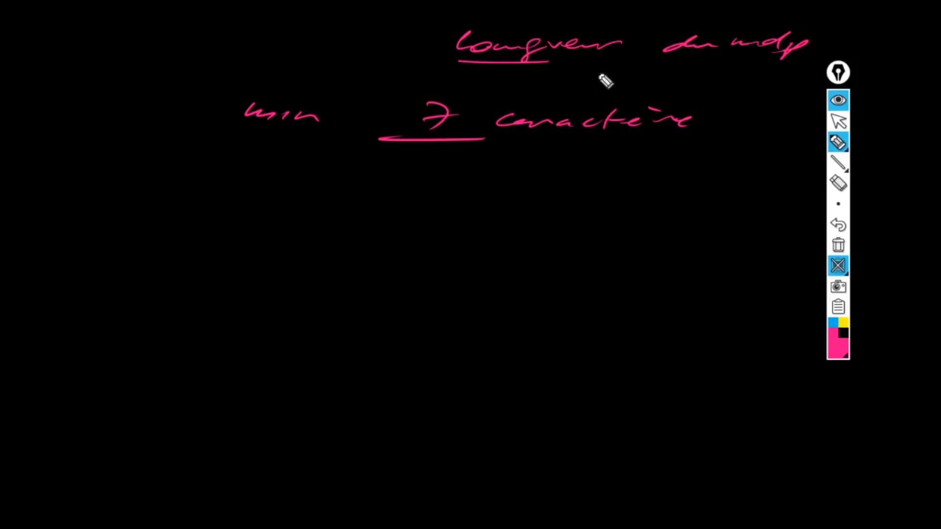
drag(563, 71, 632, 69)
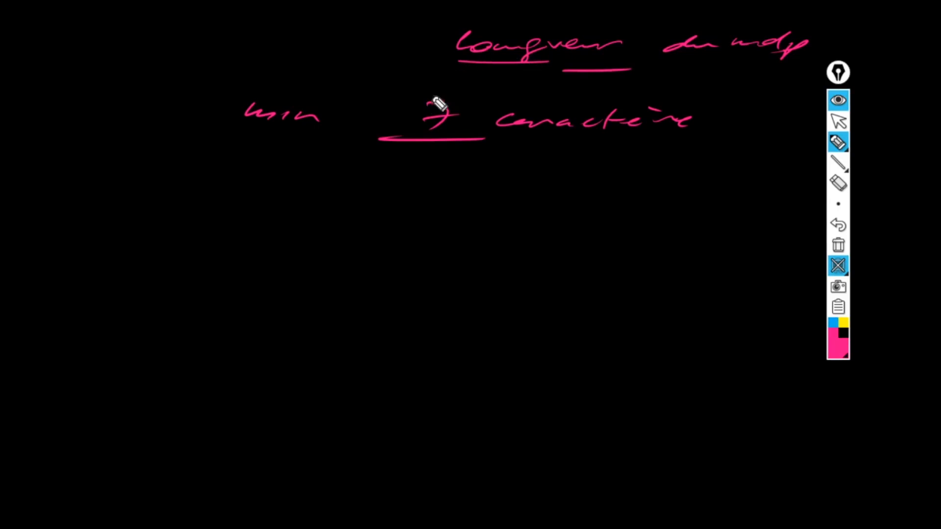
mouse_move(428, 103)
mouse_down()
mouse_move(429, 129)
mouse_move(458, 114)
mouse_move(433, 129)
mouse_up()
drag(447, 104, 441, 116)
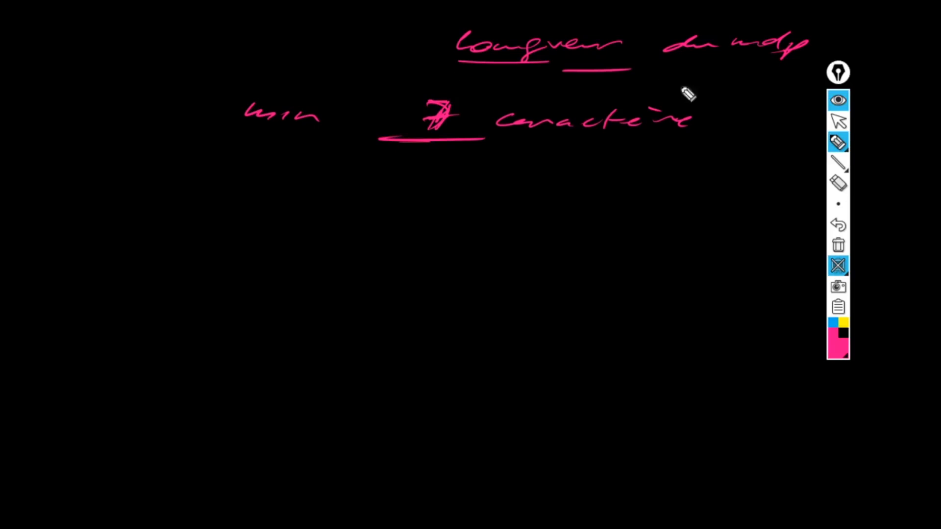
click(838, 102)
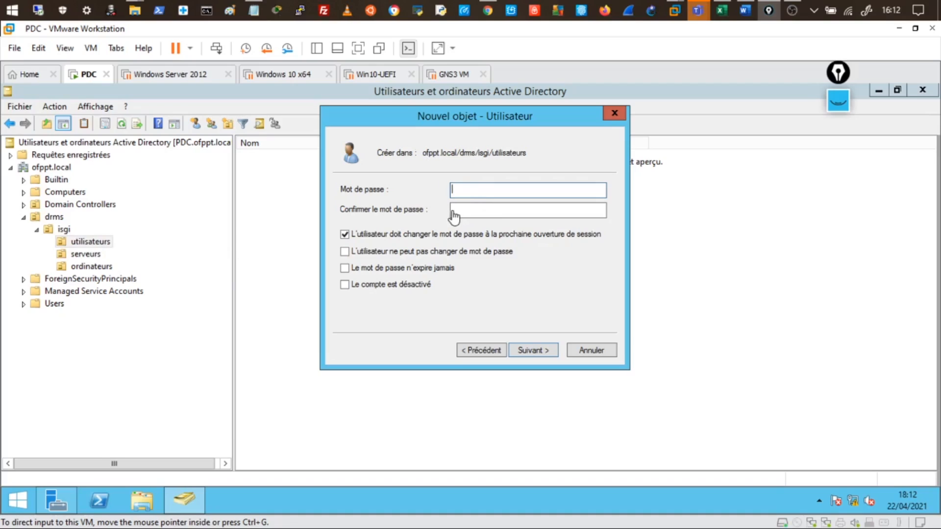
Step: Type the 8-character account password into the Mot de passe field
click(460, 195)
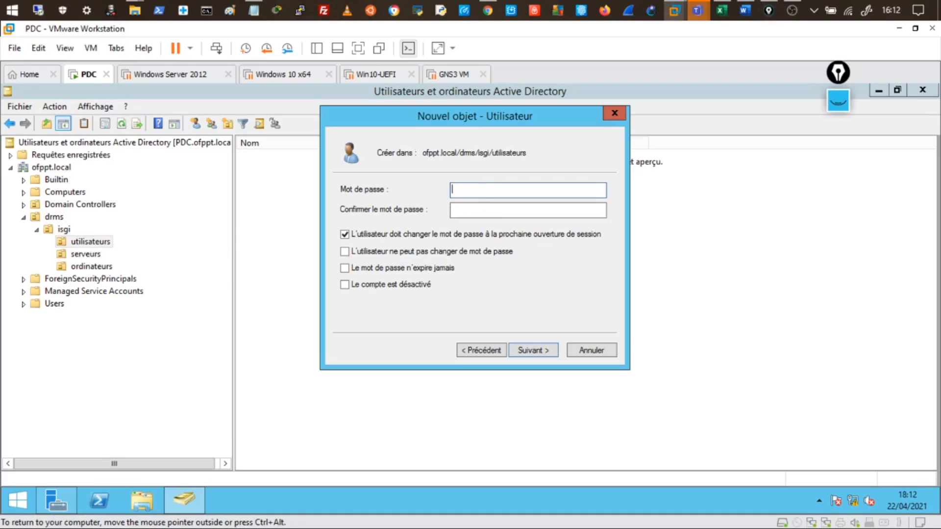
text(Azerty12)
key(Tab)
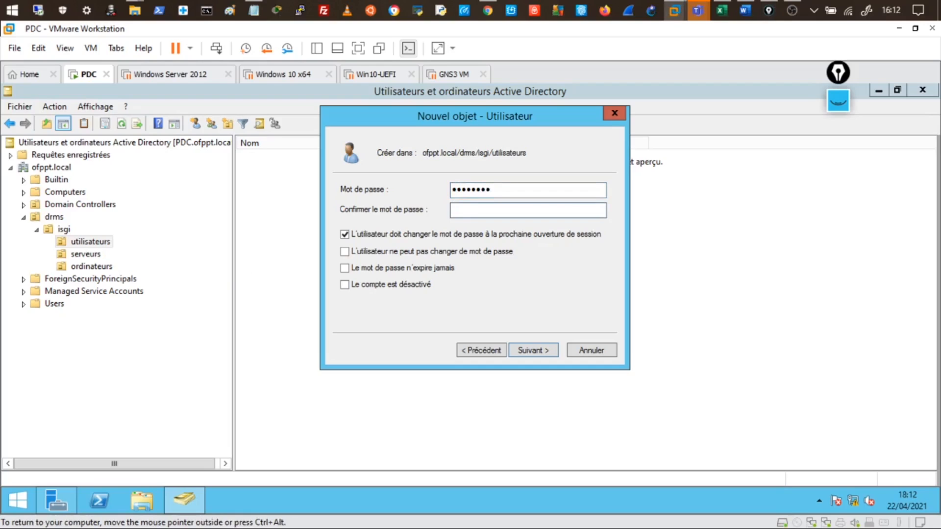
text(Azerty12)
Step: Select the masked characters in the password and confirmation fields to show they're hidden
drag(493, 210, 445, 210)
drag(494, 190, 432, 194)
key(Tab)
key(shift+Tab)
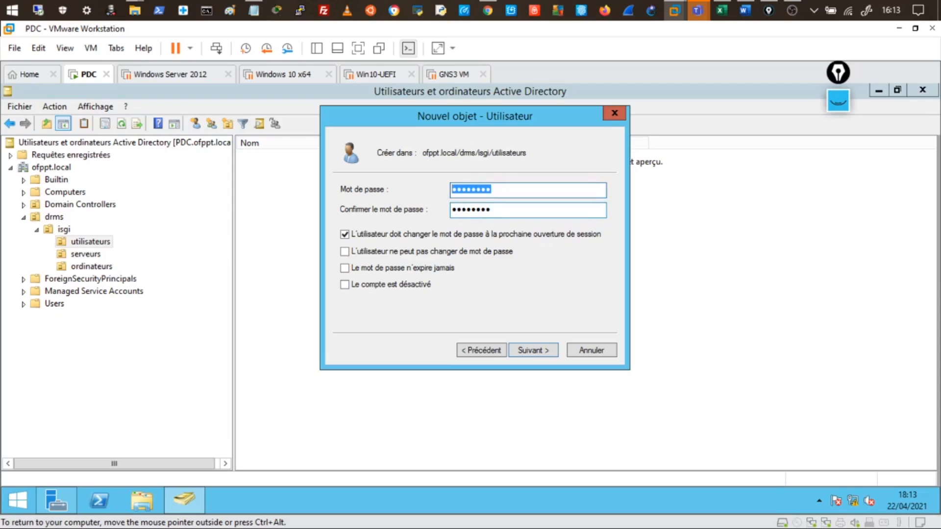
drag(495, 210, 472, 212)
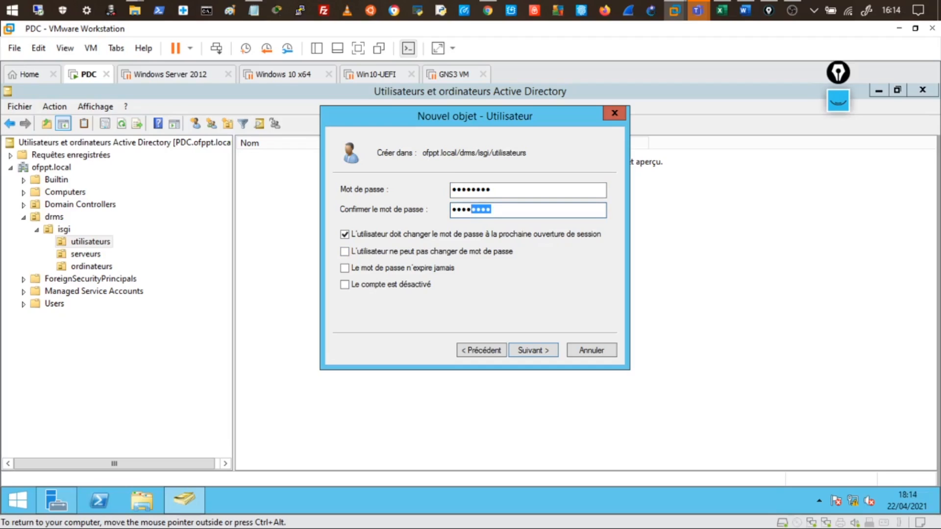
Step: Select the masked password values, then uncheck 'must change password at next logon'
click(495, 211)
drag(494, 211, 452, 211)
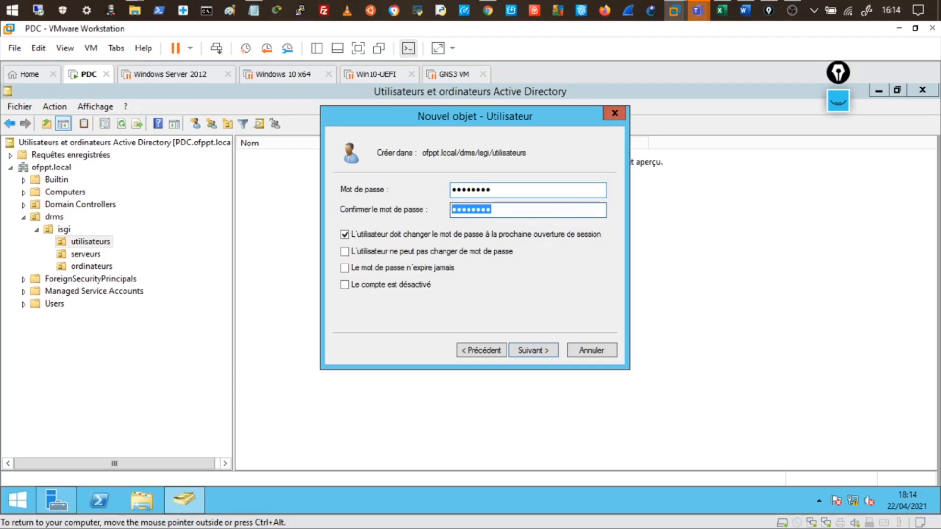
drag(494, 189, 486, 190)
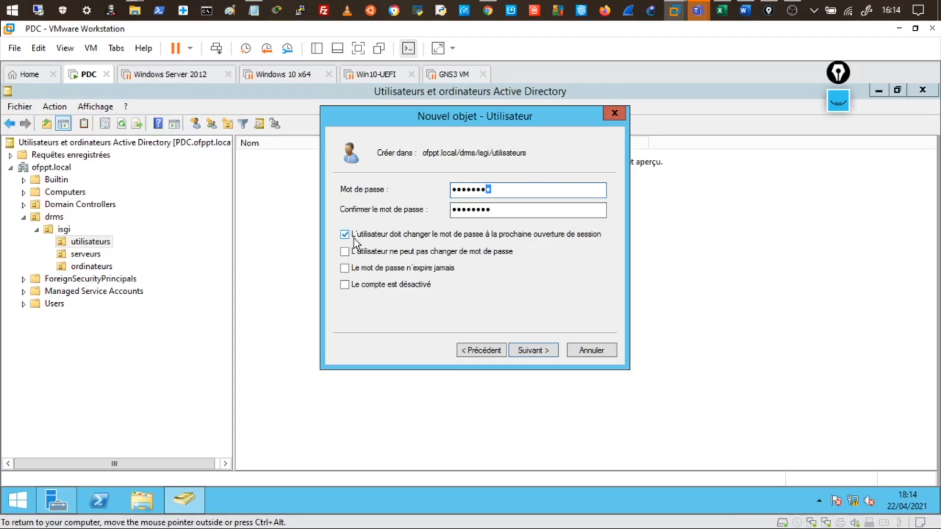
click(492, 190)
double_click(478, 190)
click(346, 235)
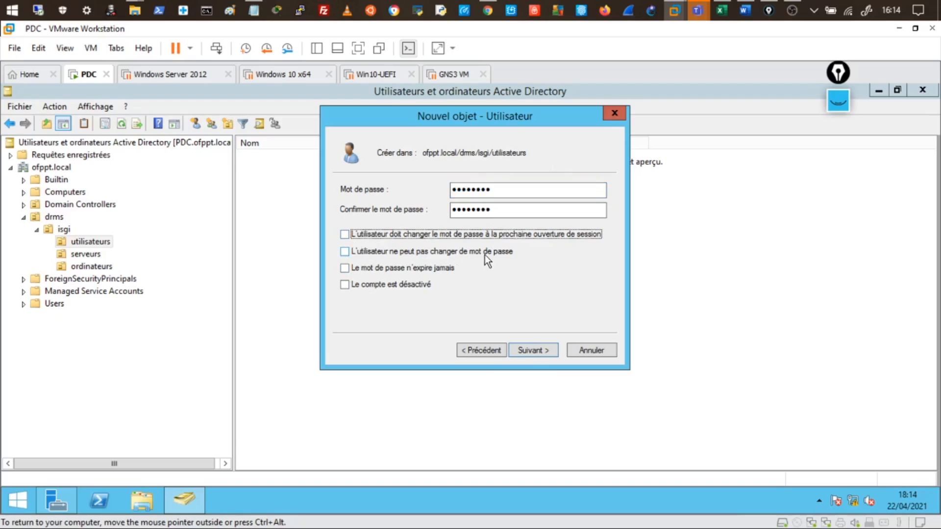
Step: Tick 'L'utilisateur ne peut pas changer de mot de passe' for the new user
click(345, 252)
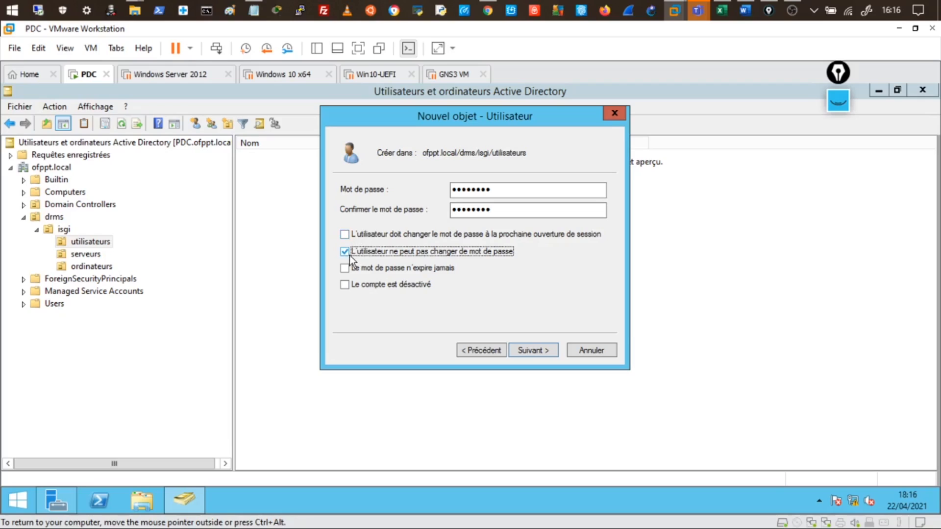
Step: Combine 'n'expire jamais' with 'doit changer' and dismiss the resulting warning
click(347, 269)
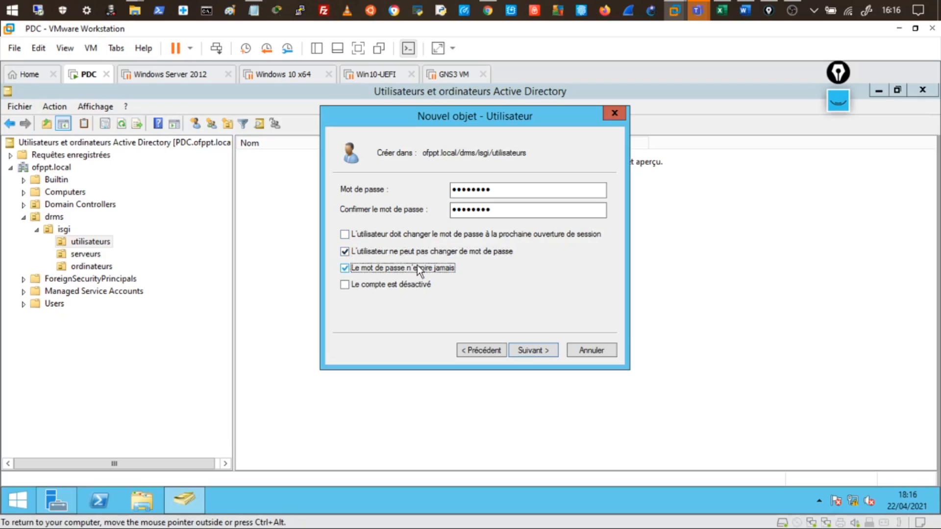
click(345, 253)
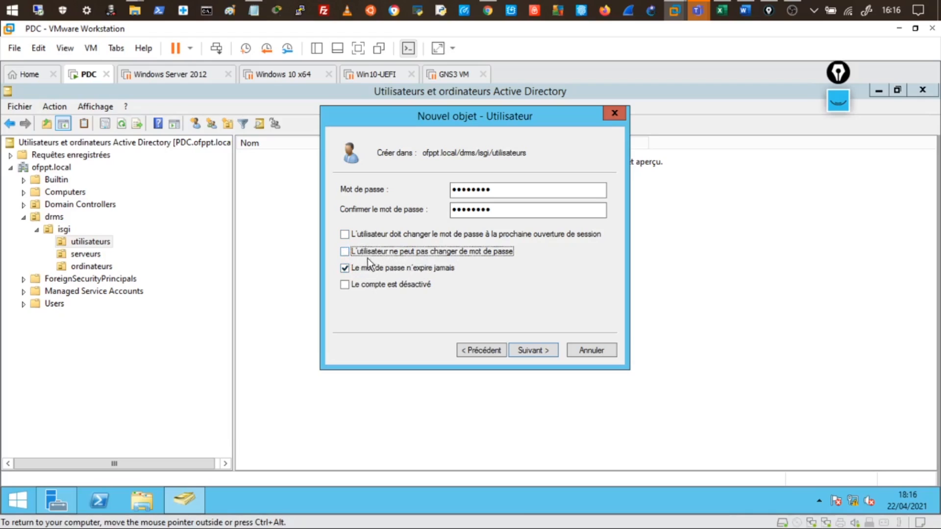
click(347, 236)
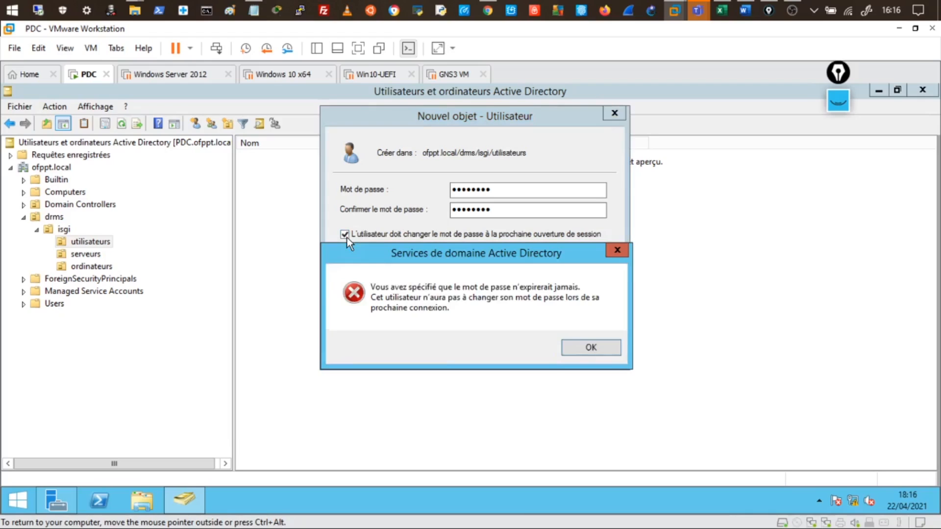
click(593, 346)
Step: Combine 'ne peut pas changer' with 'doit changer', dismiss the error, and clear all options
click(365, 269)
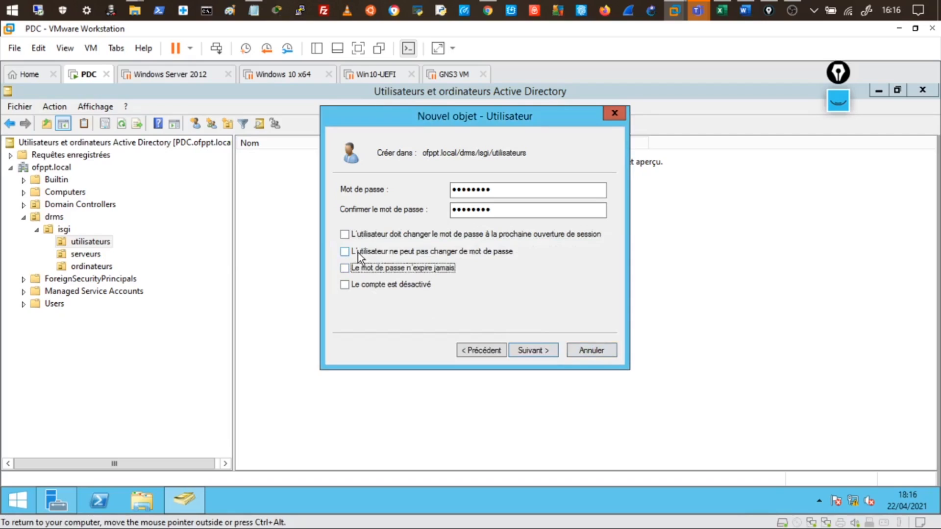
click(358, 252)
click(347, 236)
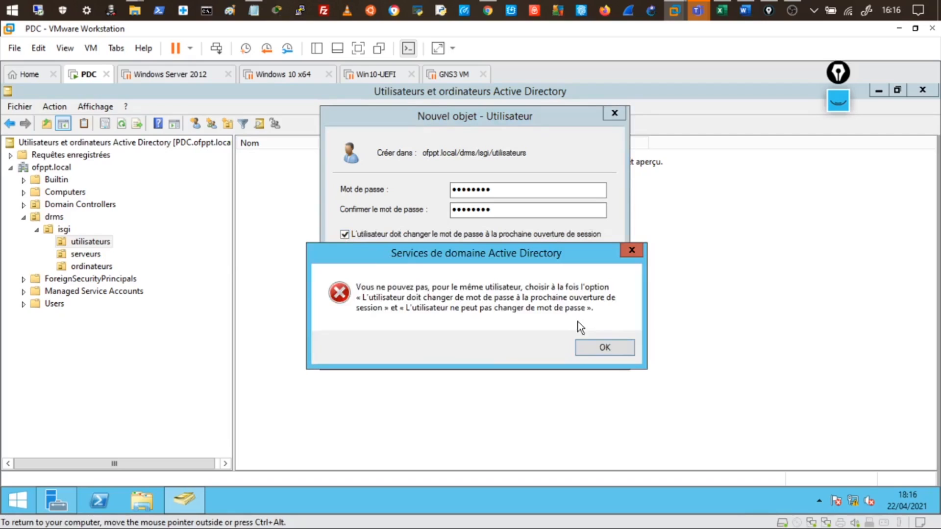
click(597, 346)
click(381, 236)
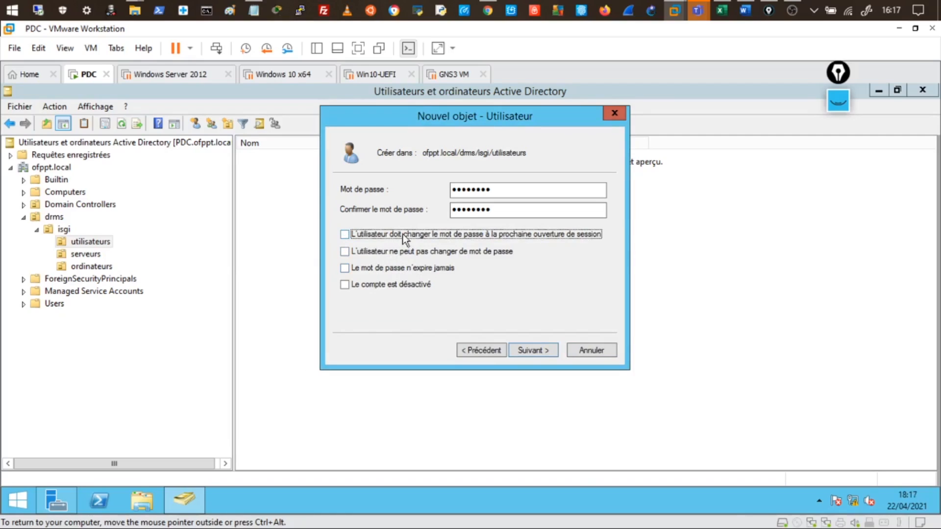
Step: Try the cannot-change and never-expires options, then check 'Le compte est désactivé'
click(345, 251)
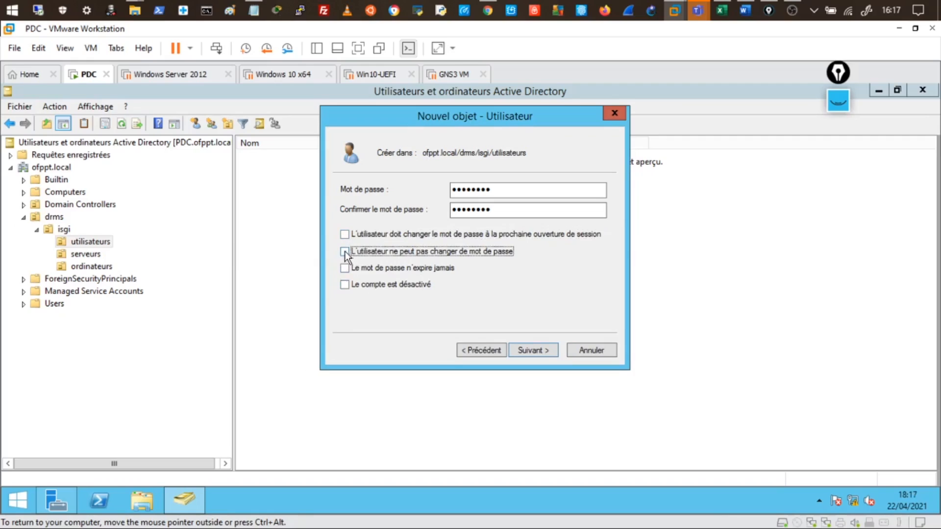
click(345, 269)
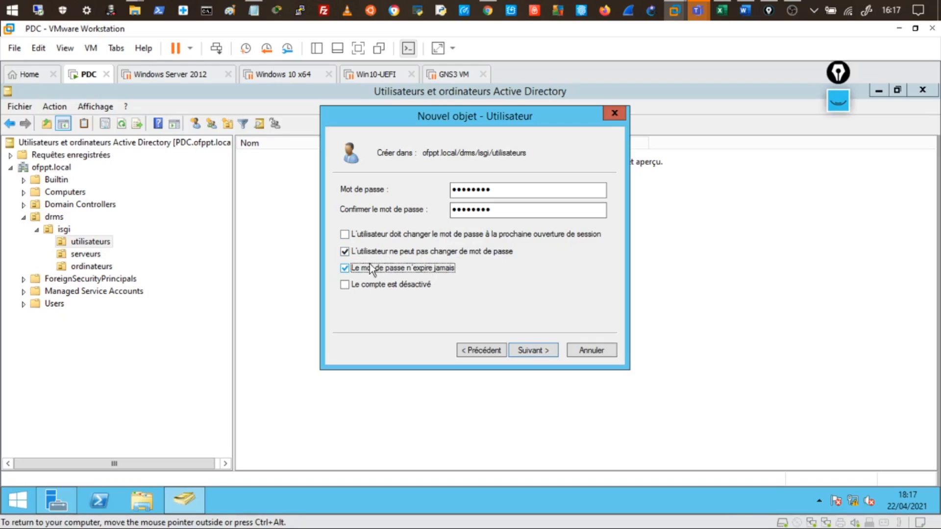
click(348, 269)
click(348, 286)
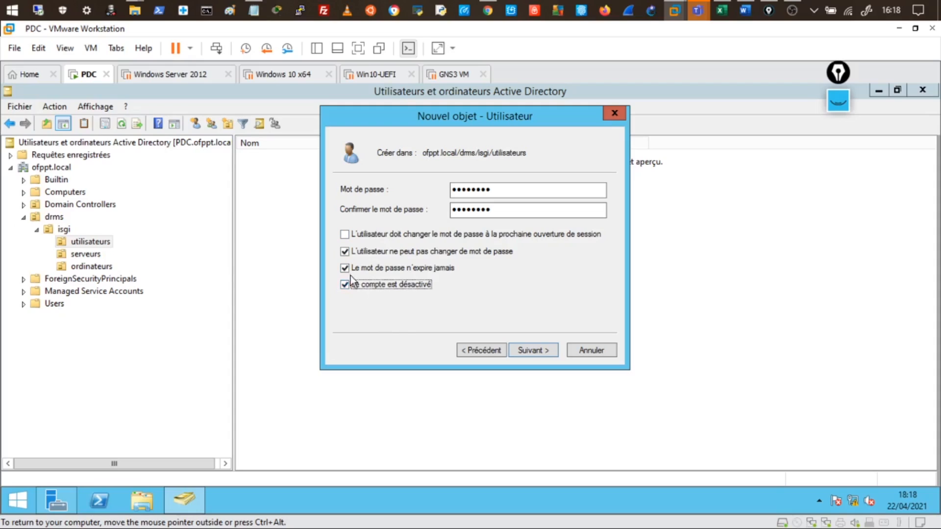
click(346, 269)
Step: Untick the remaining password option, leaving only 'Le compte est désactivé' checked
click(346, 252)
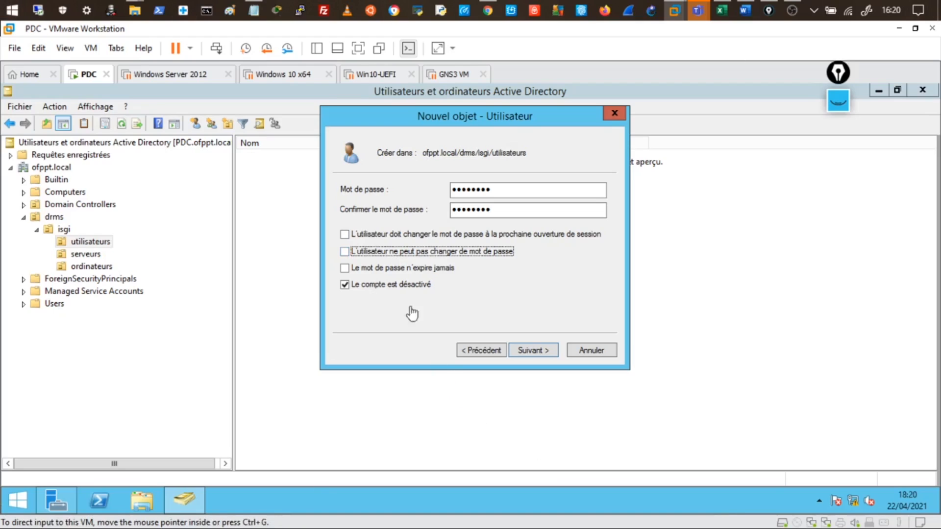
Step: Keep the account disabled, click Suivant then Terminer, and select the new user in utilisateurs
click(345, 285)
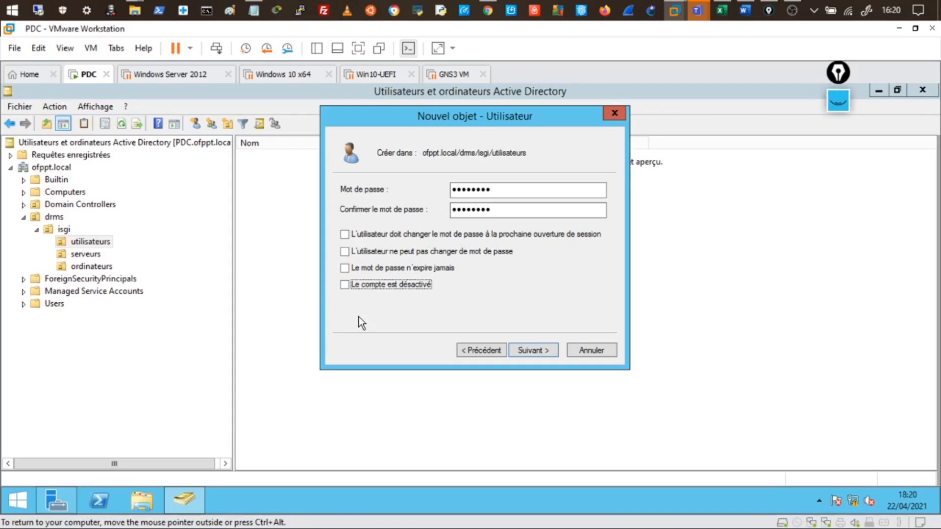
click(345, 285)
click(533, 350)
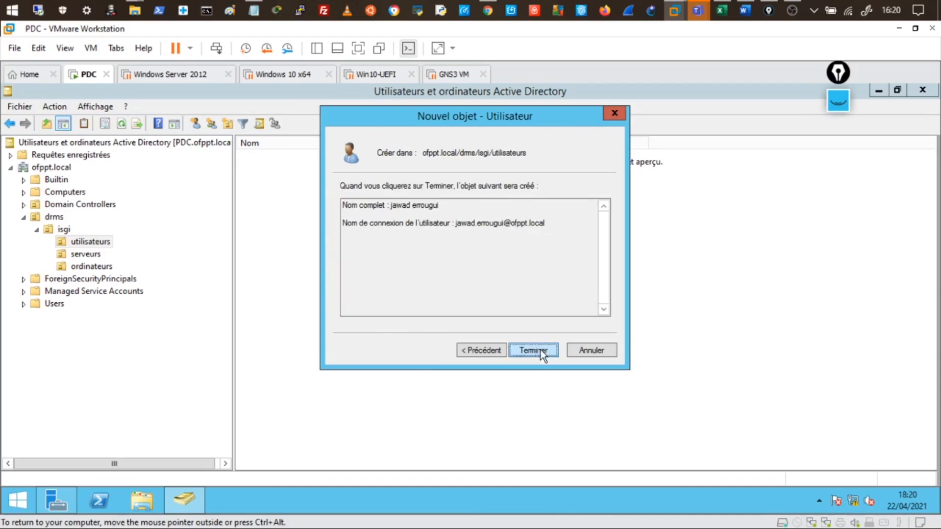
click(541, 350)
click(296, 192)
click(295, 160)
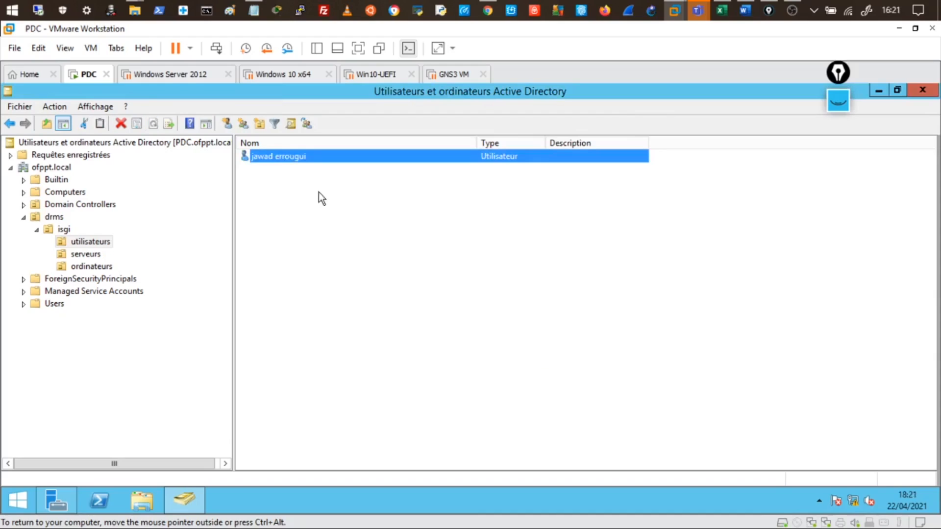
Step: Open the new user's properties at the Compte tab
right_click(293, 158)
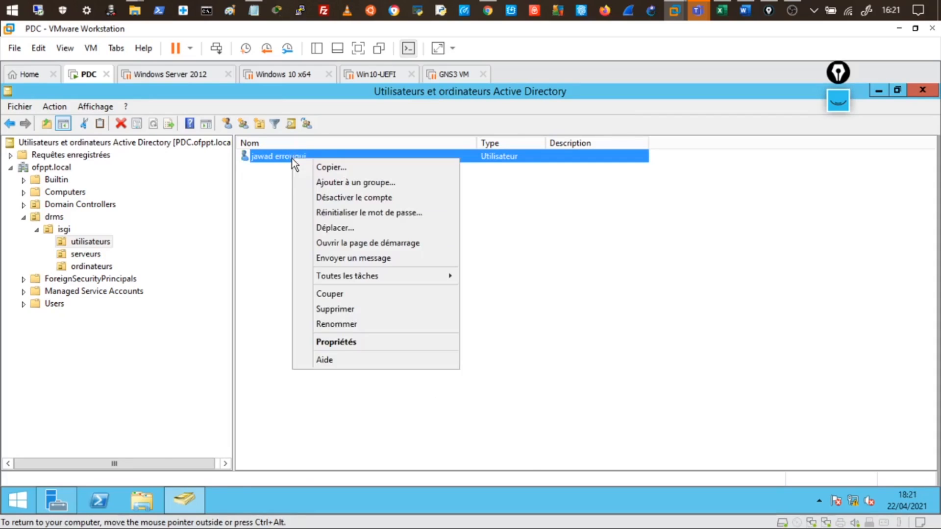
click(343, 339)
click(630, 136)
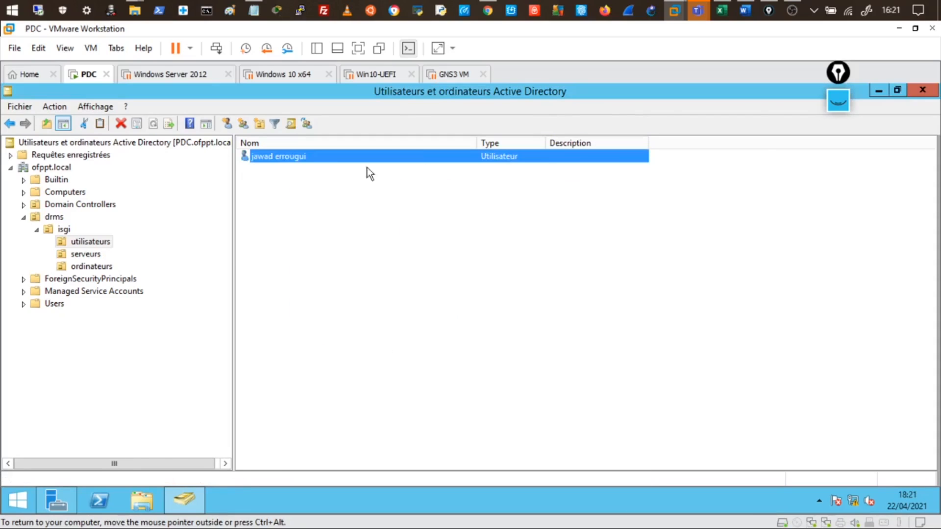
double_click(305, 156)
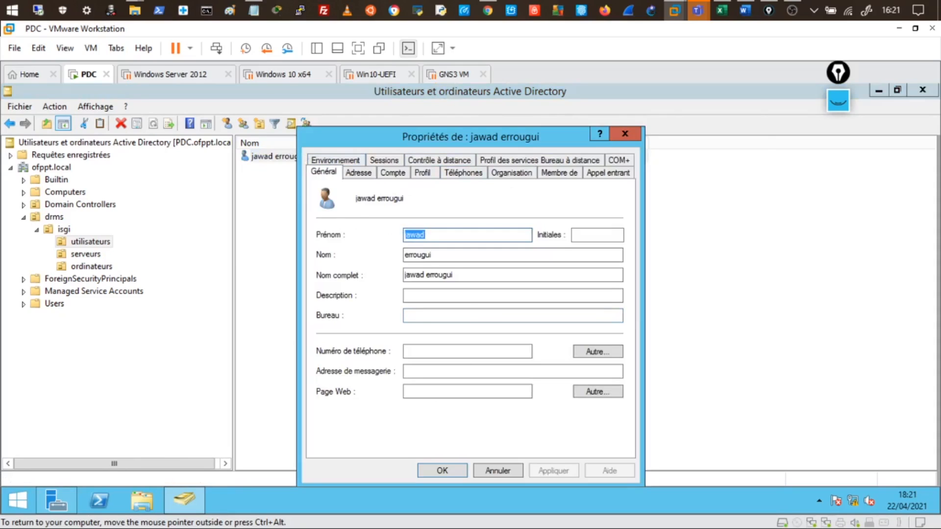
click(394, 174)
Step: Highlight the user logon name, the pre-Windows 2000 name and its OFPPT\ prefix
click(381, 207)
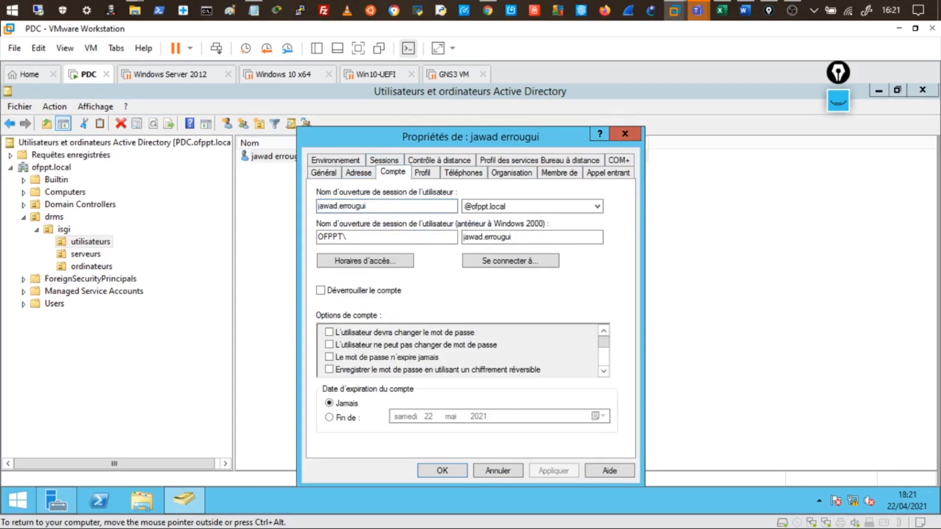
drag(382, 207, 288, 251)
click(380, 206)
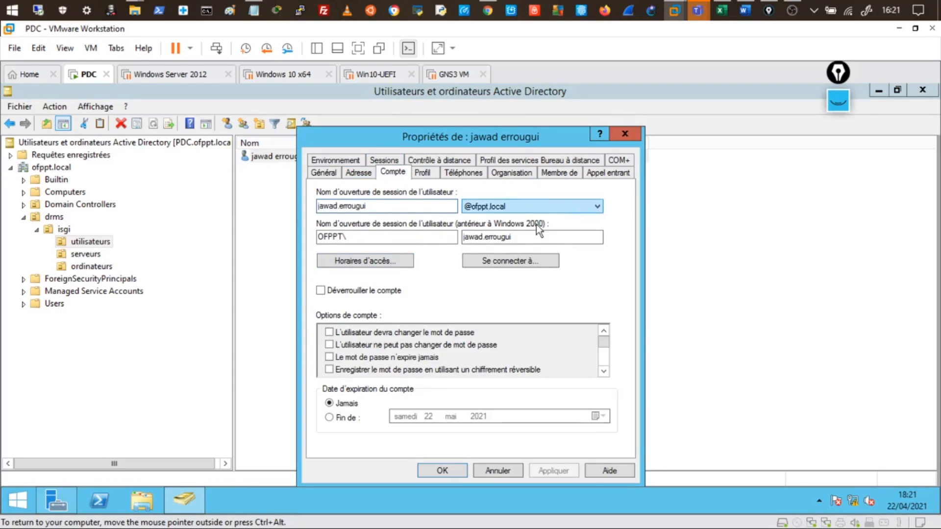
drag(539, 237, 453, 247)
drag(392, 238, 324, 240)
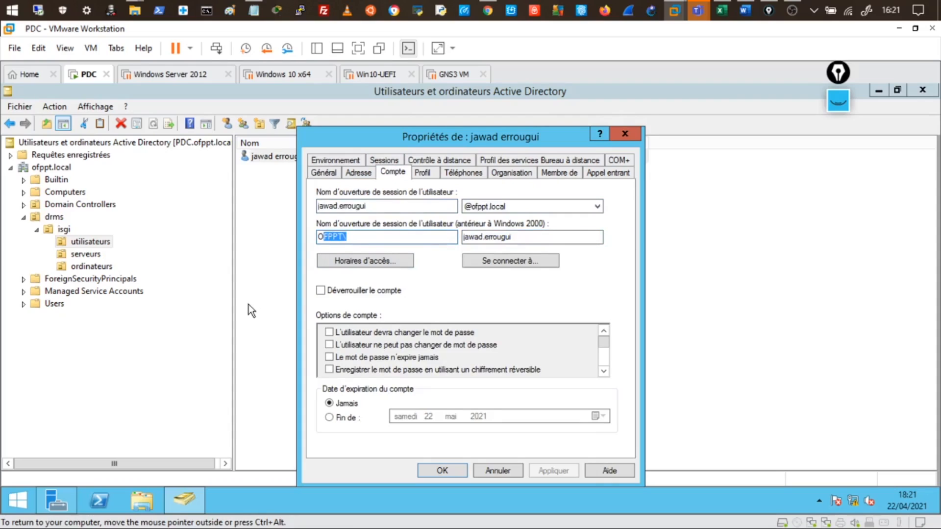
Step: View the Horaires d'accès grid twice, then open Se connecter à… showing Tous les ordinateurs
click(362, 265)
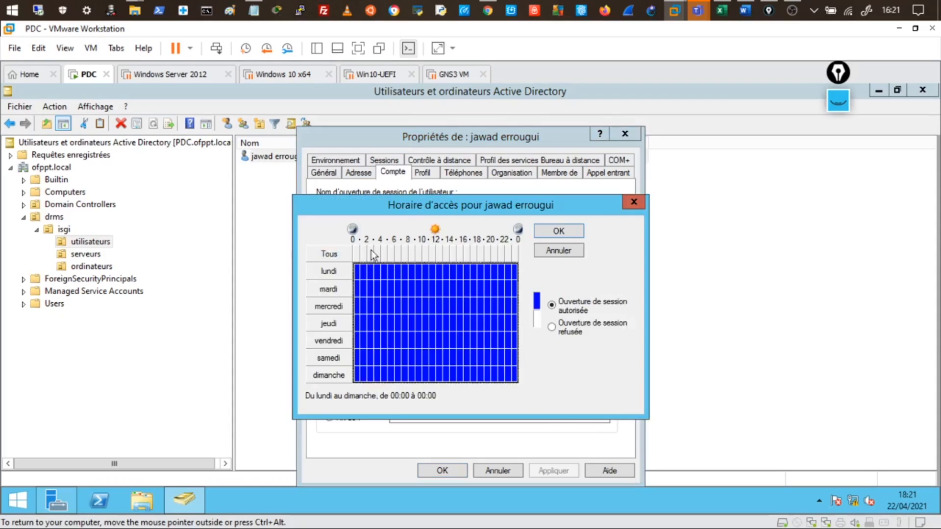
click(632, 203)
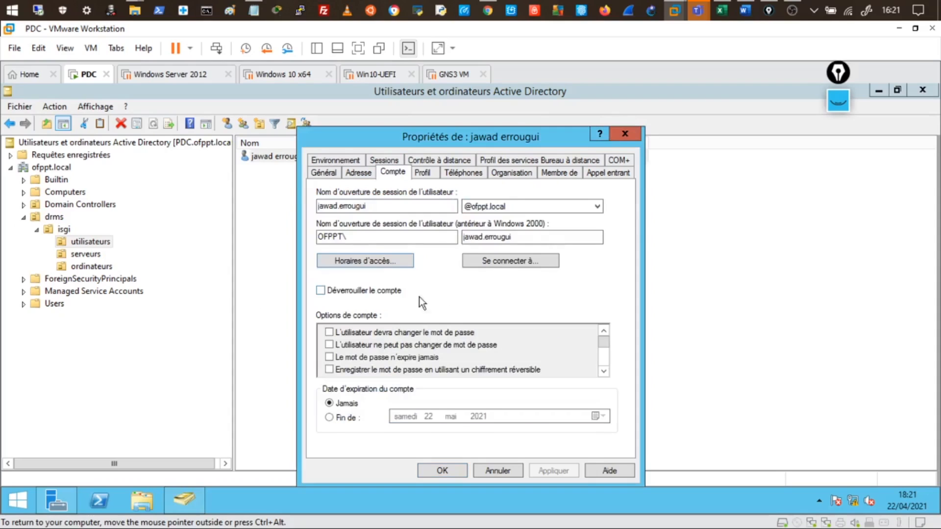
click(353, 260)
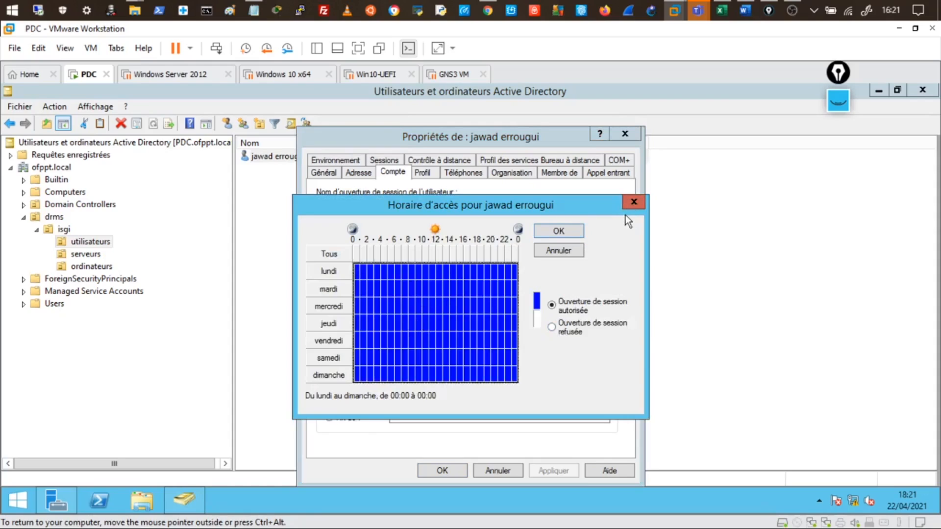
click(634, 203)
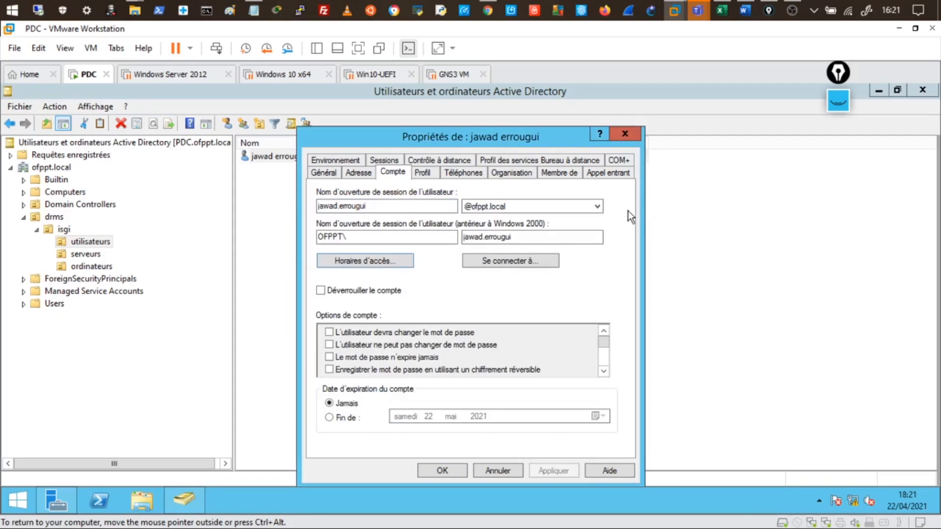
click(516, 264)
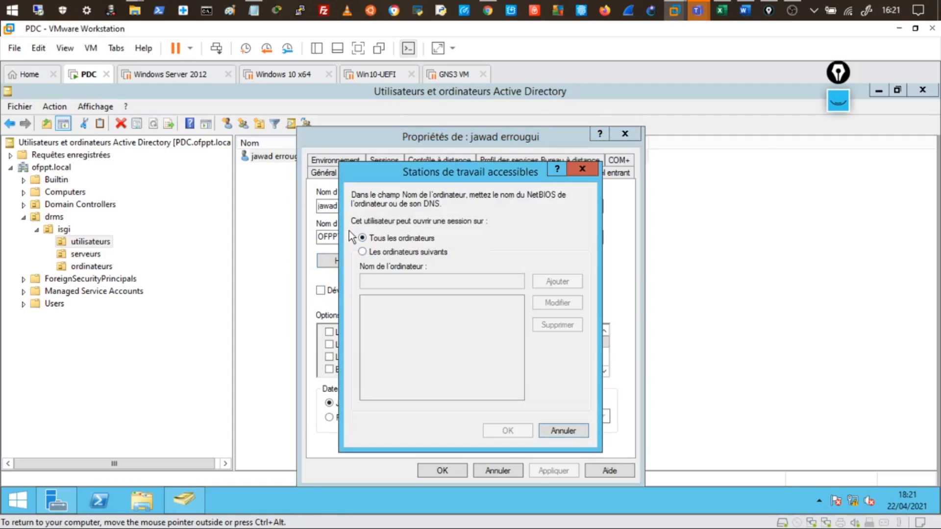
Step: Choose 'Les ordinateurs suivants' for logon workstations, then cancel the change and nudge the Propriétés dialog up
click(387, 252)
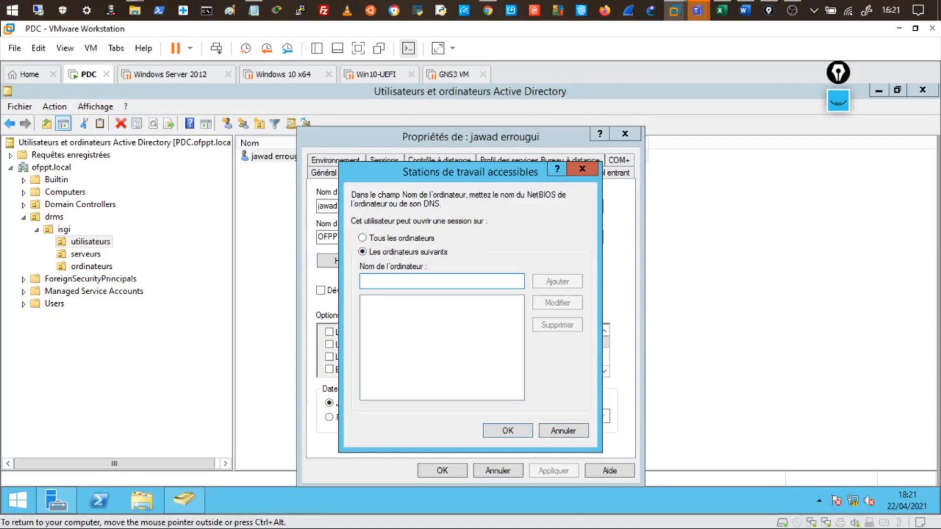
click(565, 431)
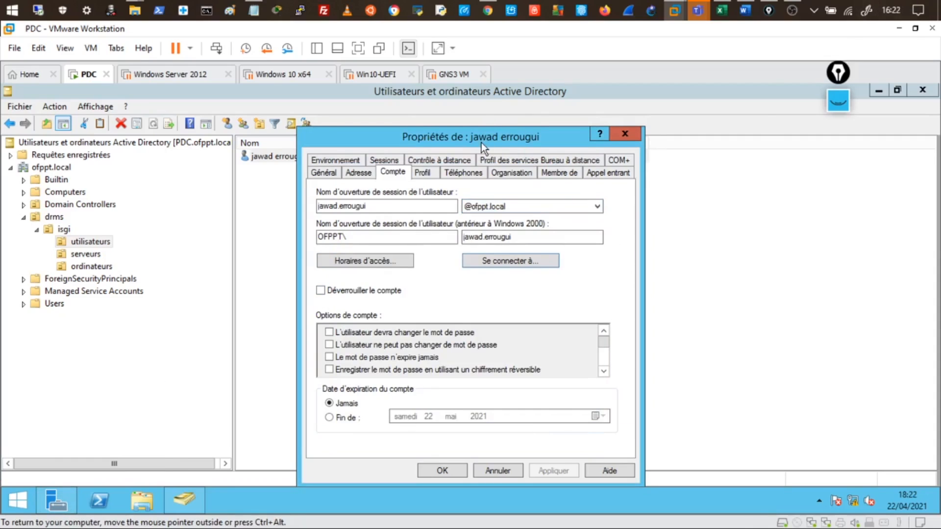
drag(482, 143, 487, 118)
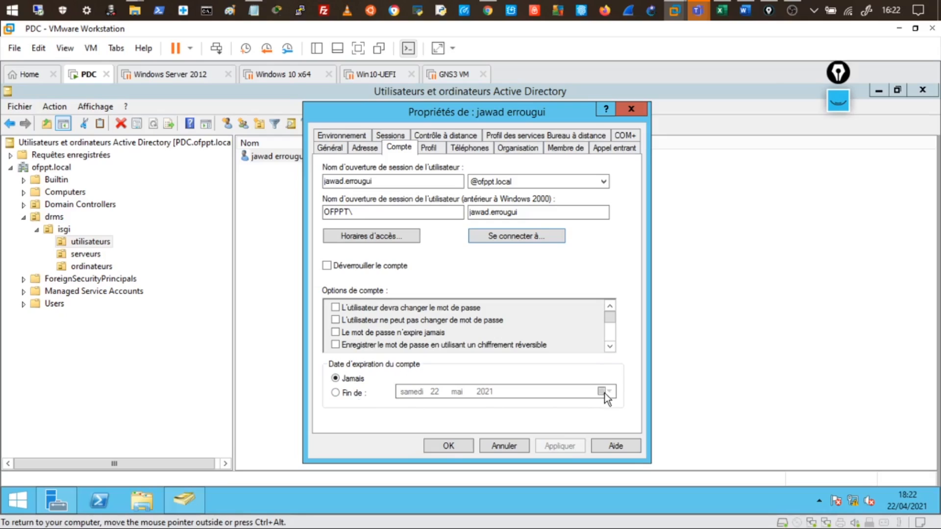
Step: Set Date d'expiration du compte to Fin de, keeping 22 mai 2021 in the calendar
click(354, 394)
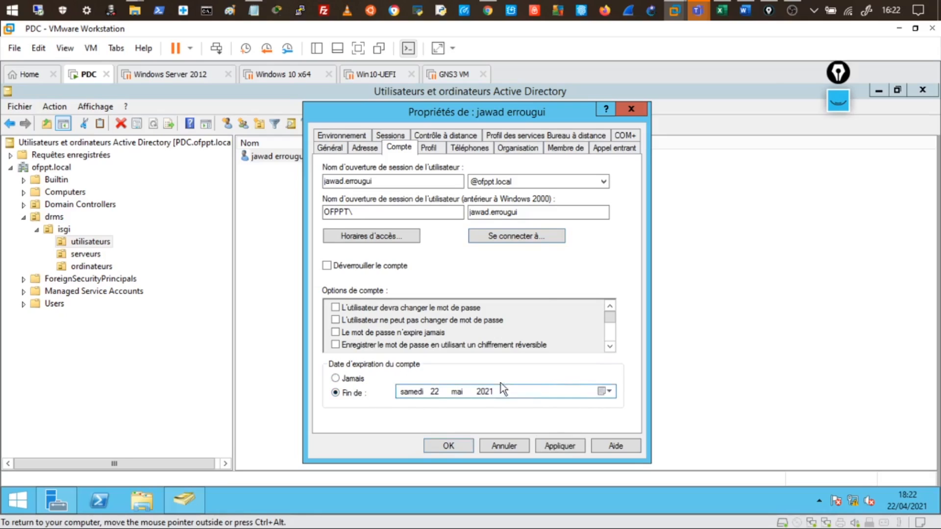
click(603, 392)
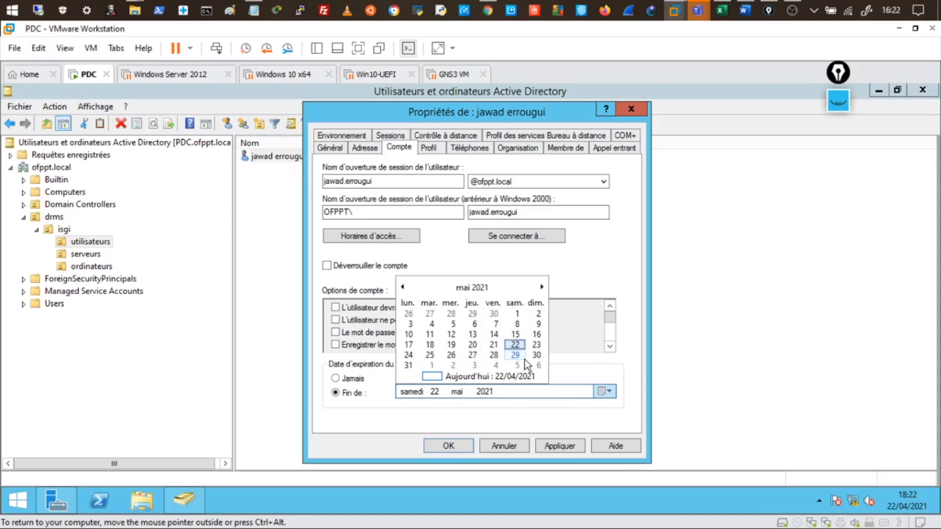
click(463, 422)
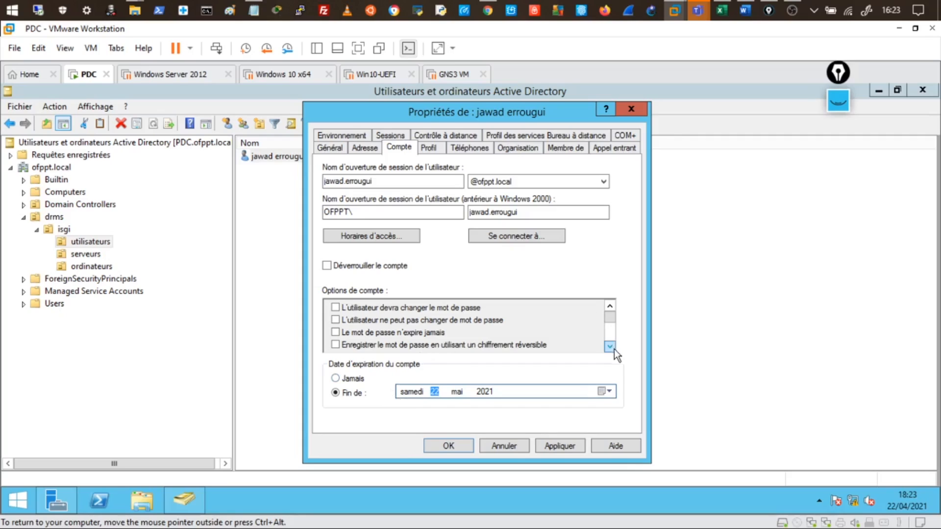
drag(611, 316, 616, 292)
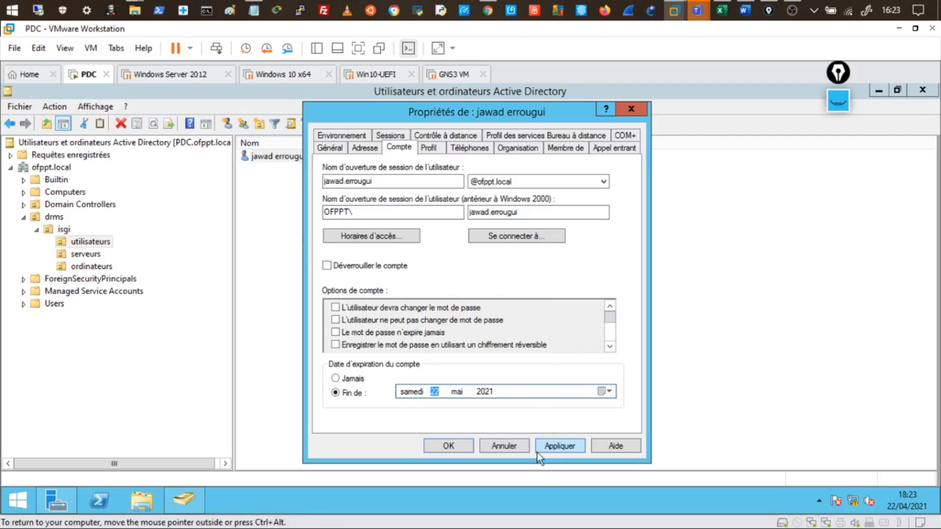
Step: Cancel the properties dialog and disable the user with Désactiver le compte, dismissing the confirmation
click(507, 448)
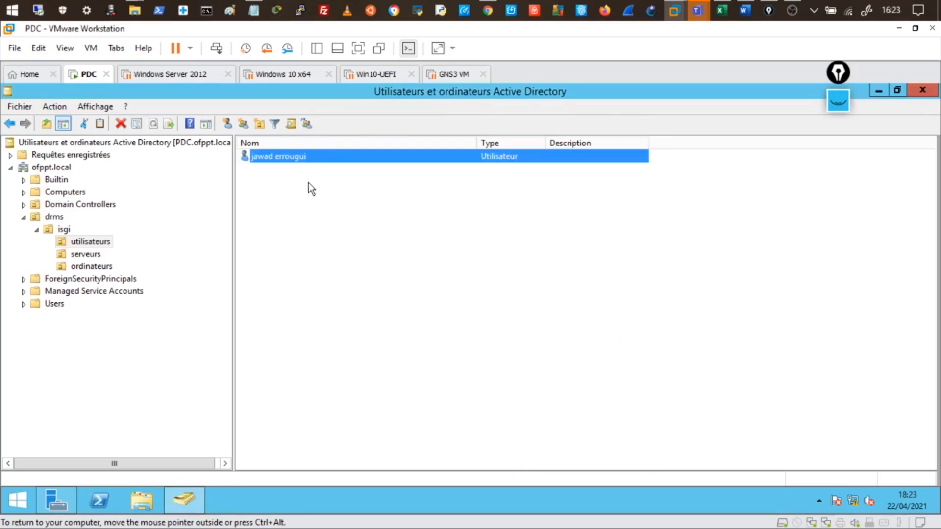
right_click(289, 153)
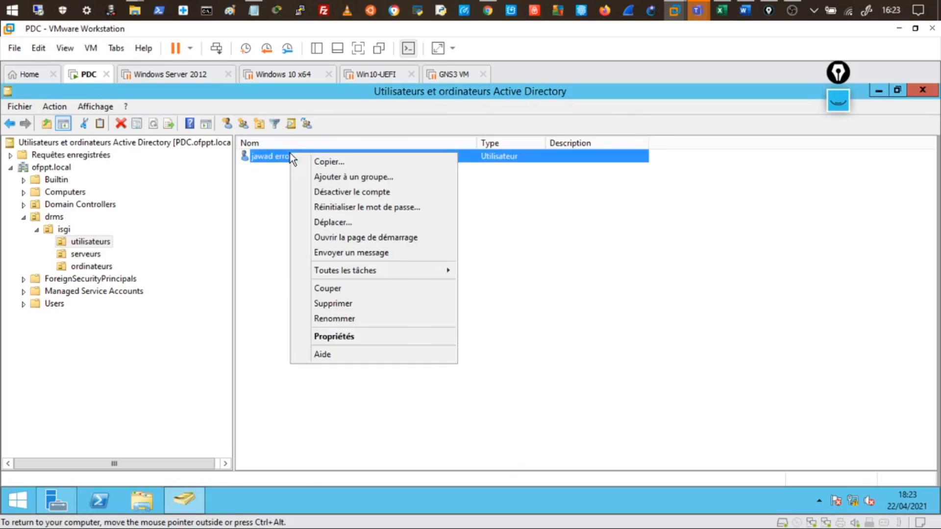
click(363, 192)
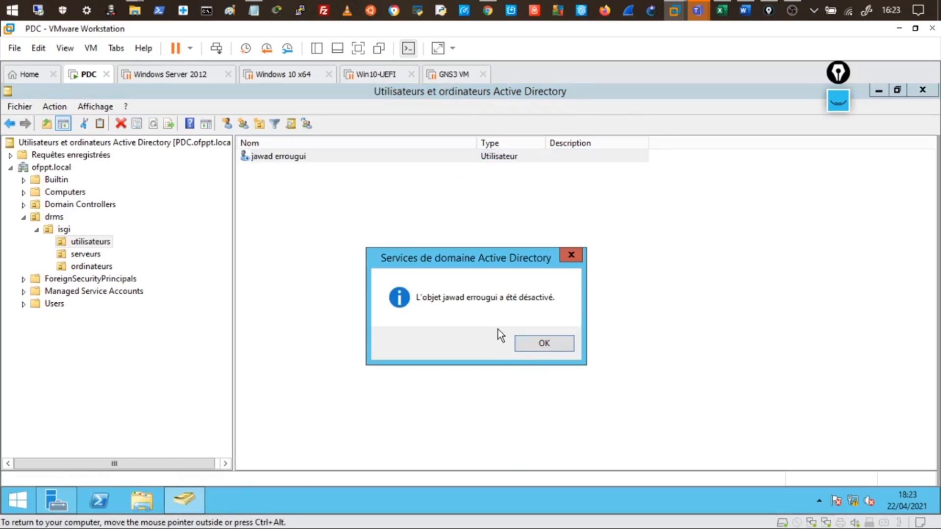
click(570, 257)
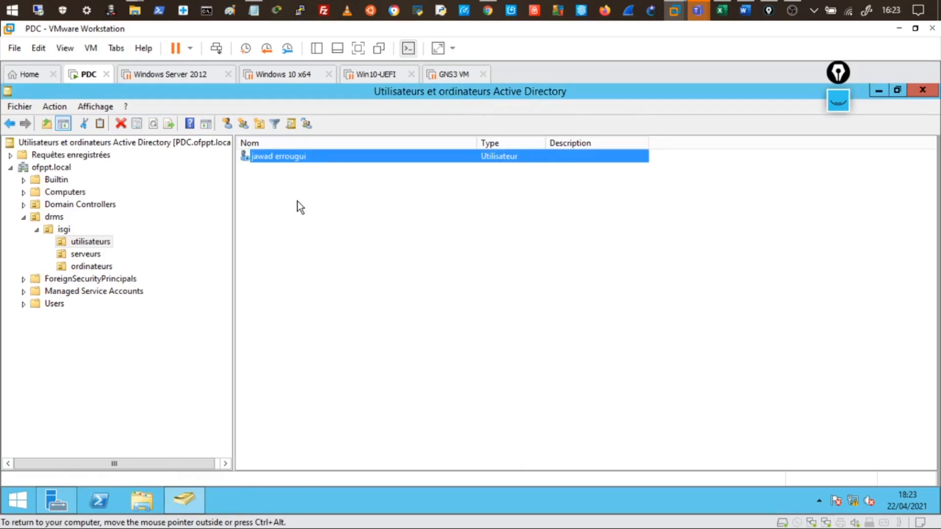
Step: Reopen the user's properties on the General page
click(299, 158)
double_click(299, 158)
click(312, 175)
Step: Reopen the user's properties on the Compte tab, showing expiration set to Jamais
double_click(304, 161)
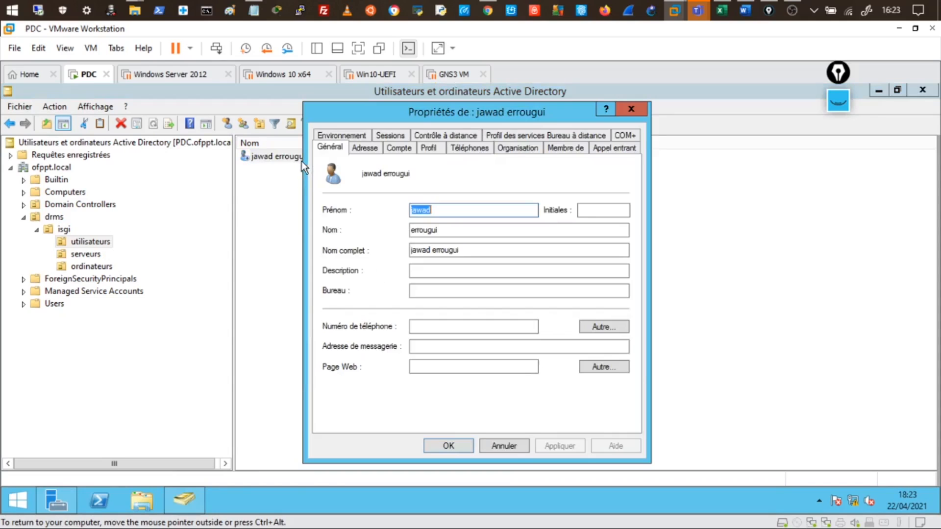
click(404, 149)
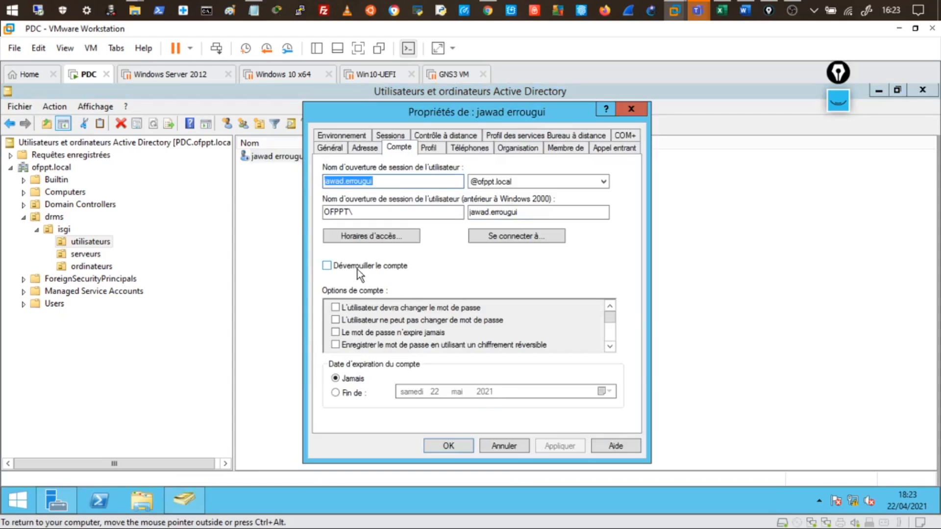
click(332, 267)
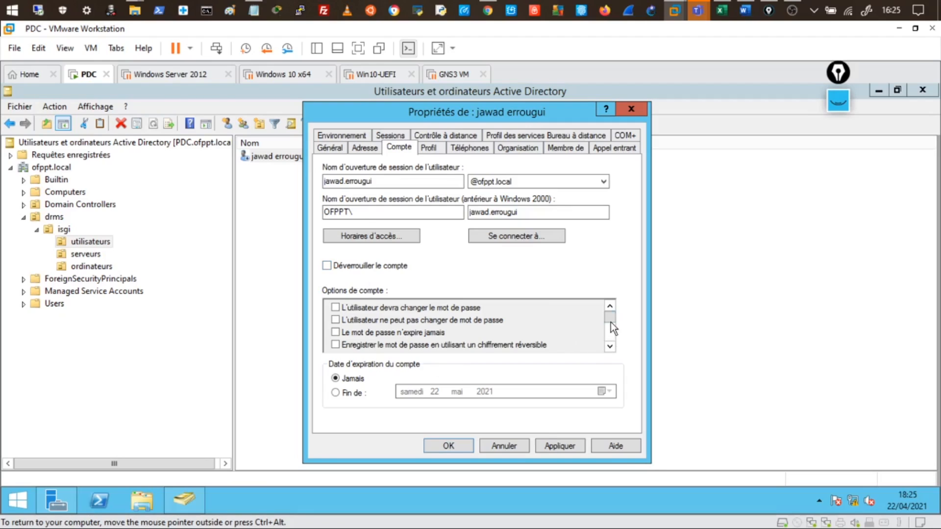
Step: Uncheck 'Le compte est désactivé' after toggling it back once, apply, and close with OK
drag(611, 323, 610, 354)
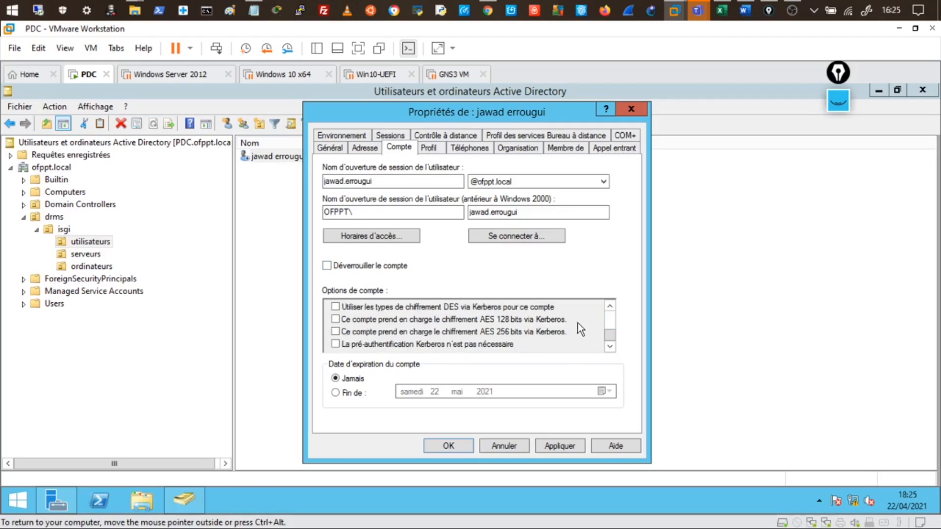
click(610, 307)
click(610, 307)
click(610, 307)
click(610, 307)
click(611, 306)
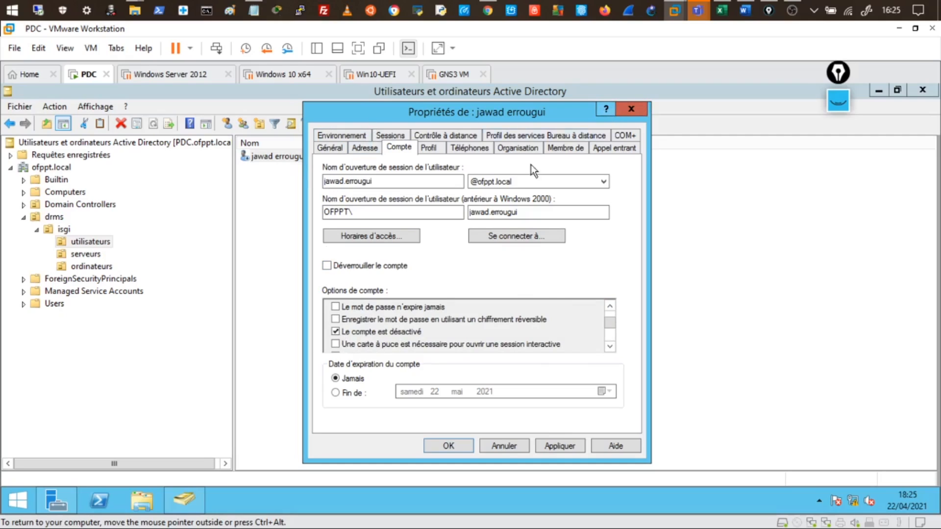
click(335, 333)
click(551, 447)
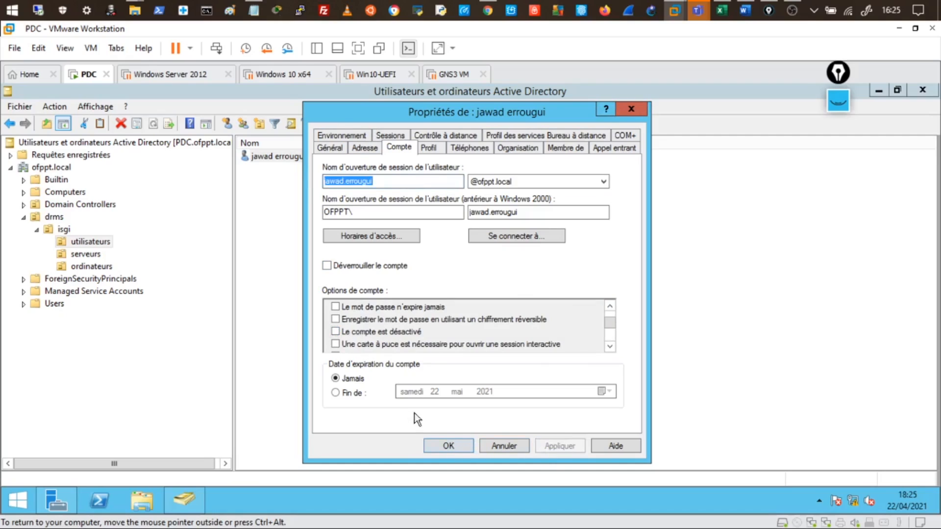
click(336, 332)
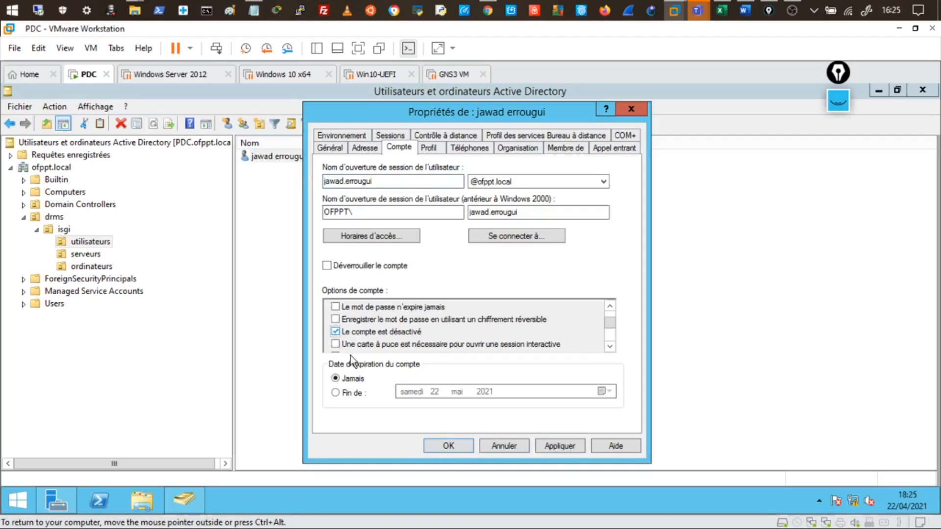
click(561, 447)
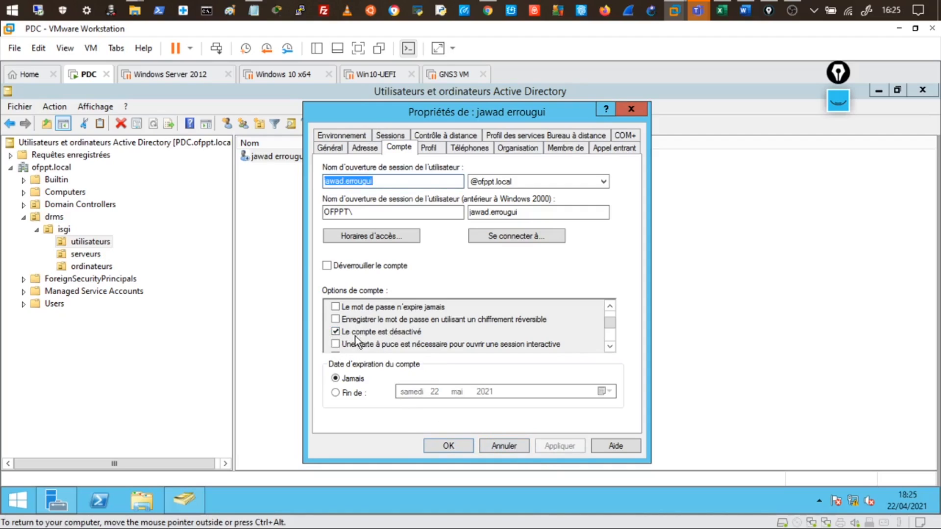
click(342, 335)
click(558, 446)
click(448, 446)
Step: Disable the user account again from its context menu and dismiss the notice
right_click(307, 157)
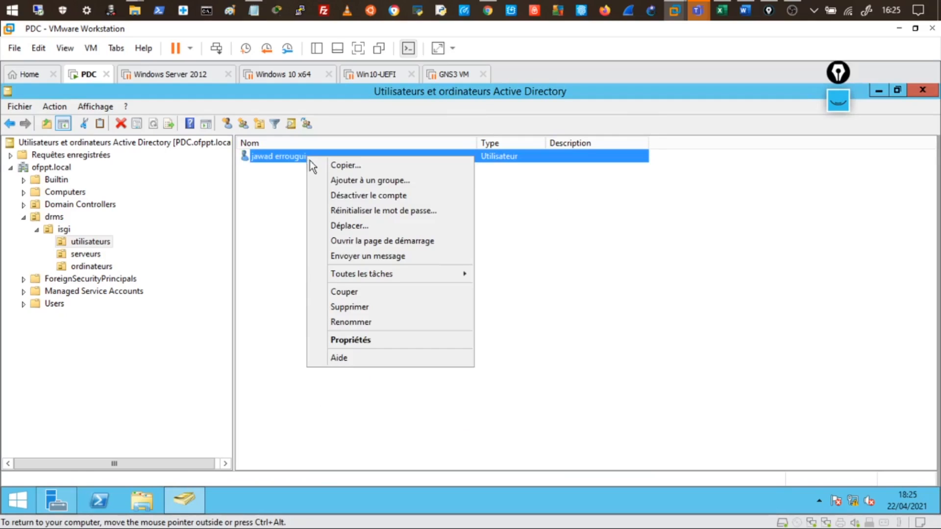
click(351, 196)
click(551, 344)
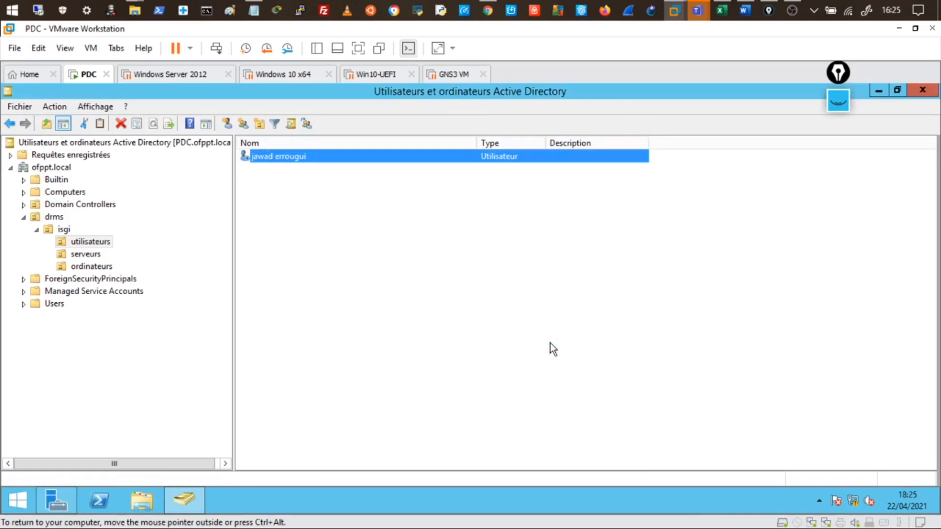
Step: Re-enable the user in utilisateurs with Activer le compte and confirm the message
click(272, 184)
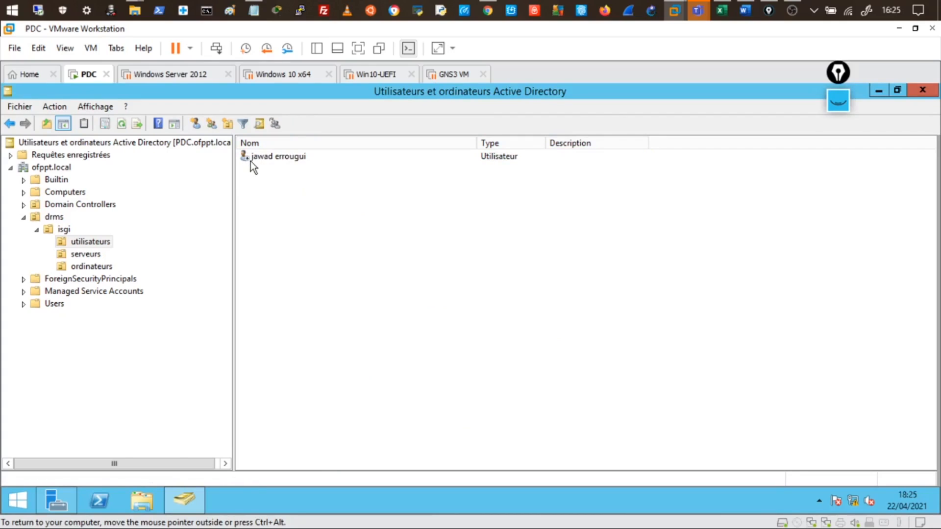
click(263, 157)
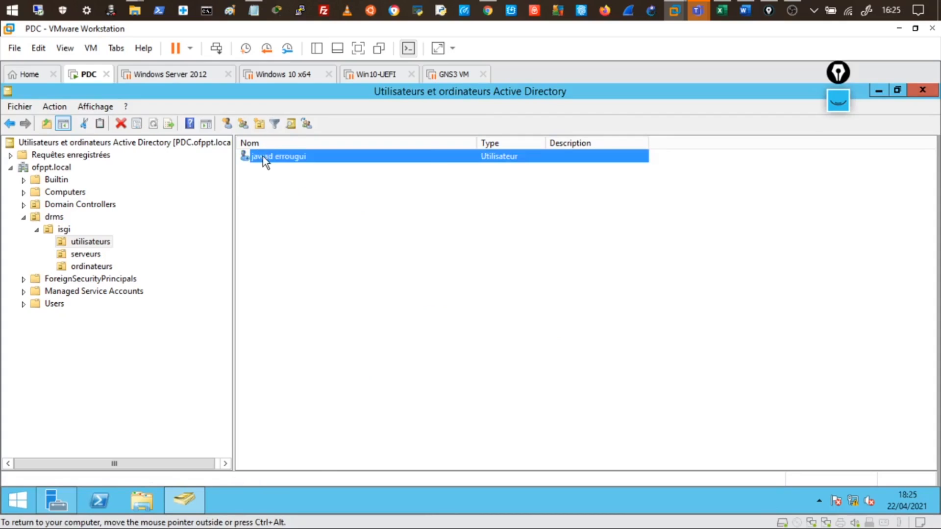
right_click(263, 157)
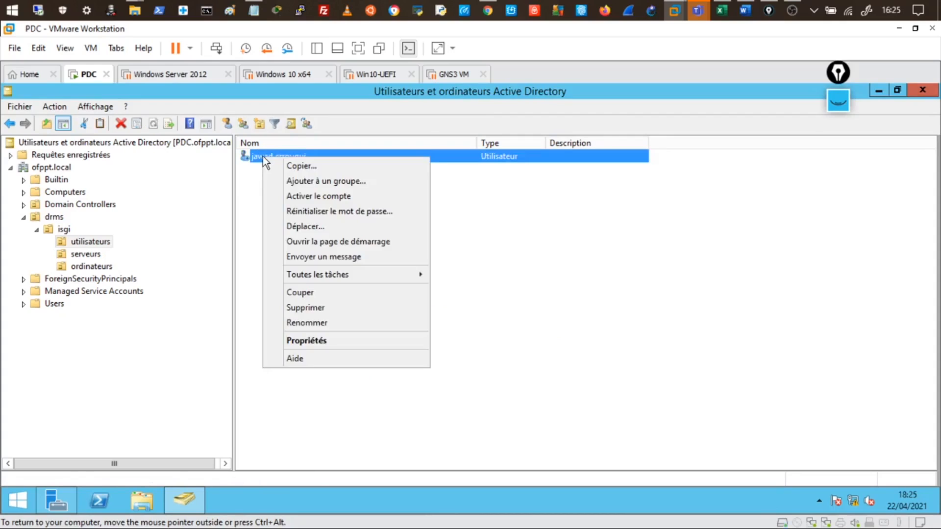
click(317, 197)
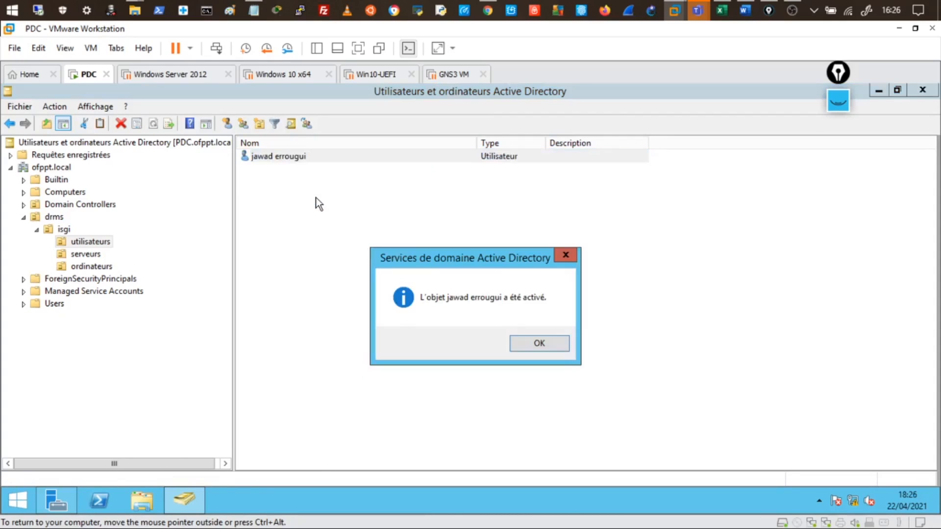
click(532, 343)
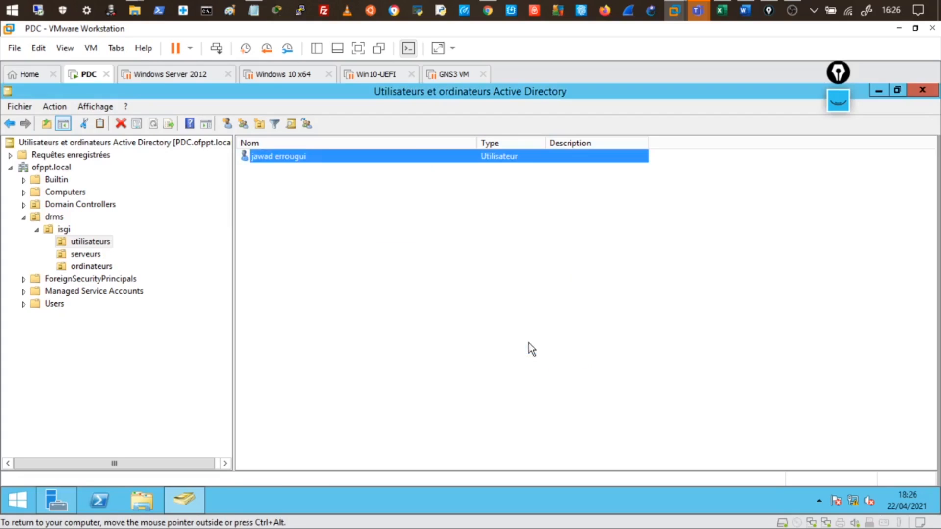
Step: Open the user's Propriétés on the Compte tab, with expiration set to Jamais
double_click(293, 161)
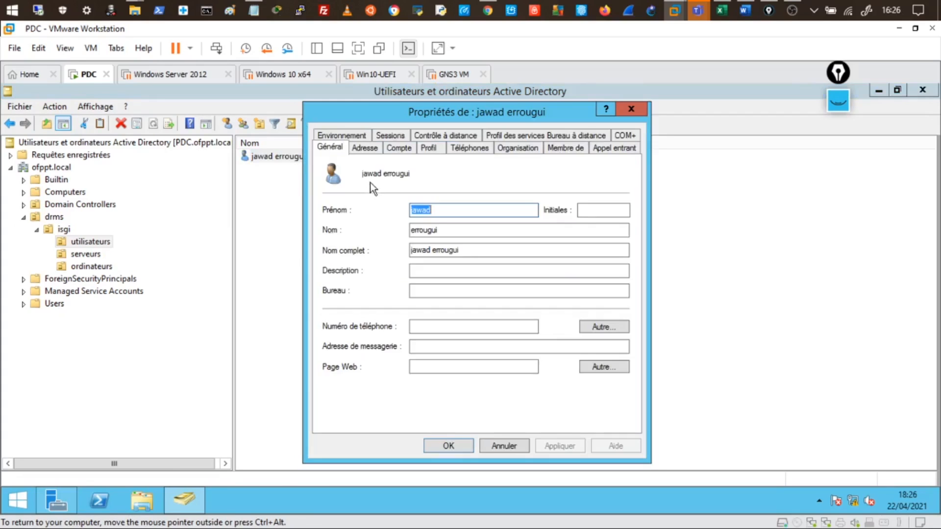
click(397, 147)
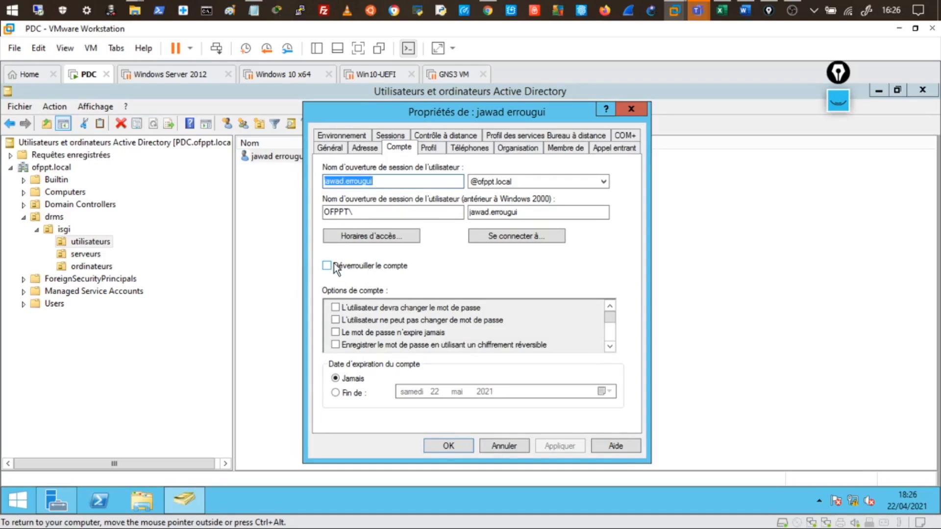
Step: Try a Fin de expiry date with its calendar, then revert the account to Jamais
click(354, 394)
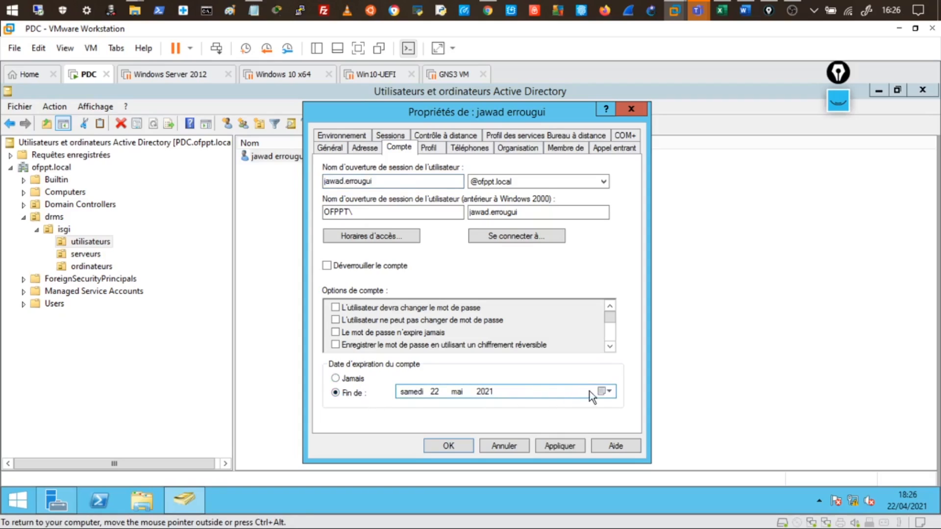
click(605, 391)
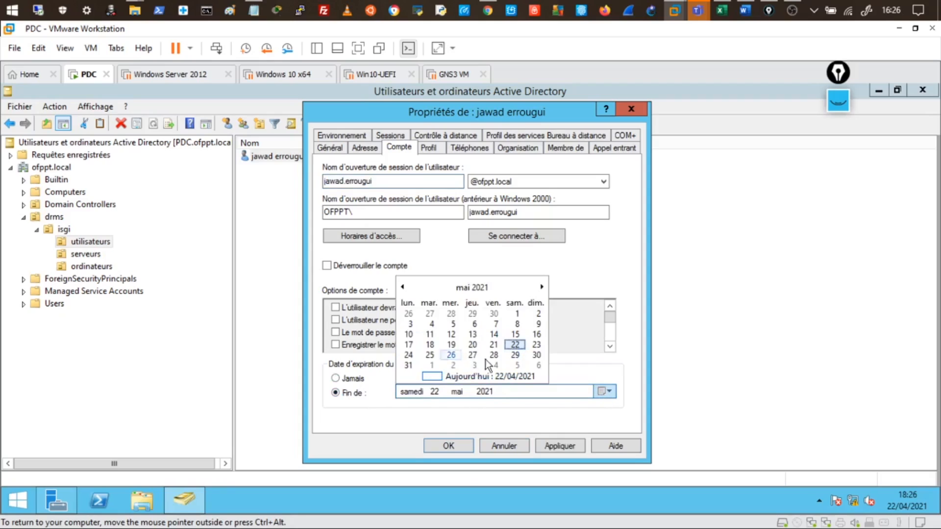
click(355, 397)
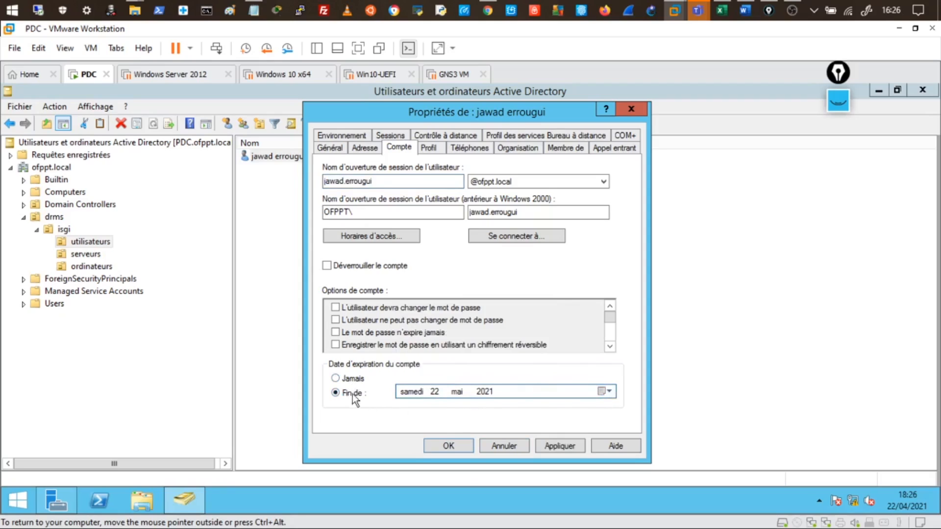
click(356, 385)
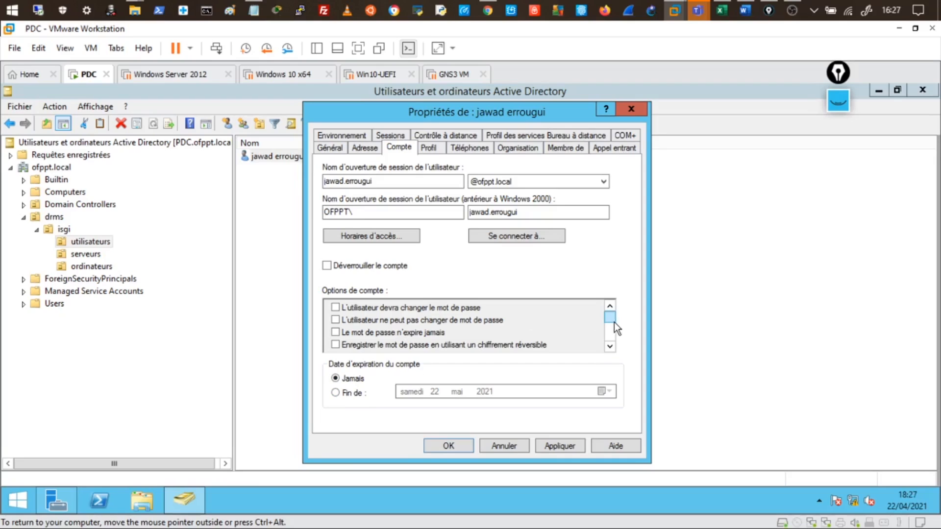
Step: Toggle 'Le mot de passe n'expire jamais' on and off, then close with OK
click(335, 332)
click(336, 332)
click(458, 447)
click(513, 343)
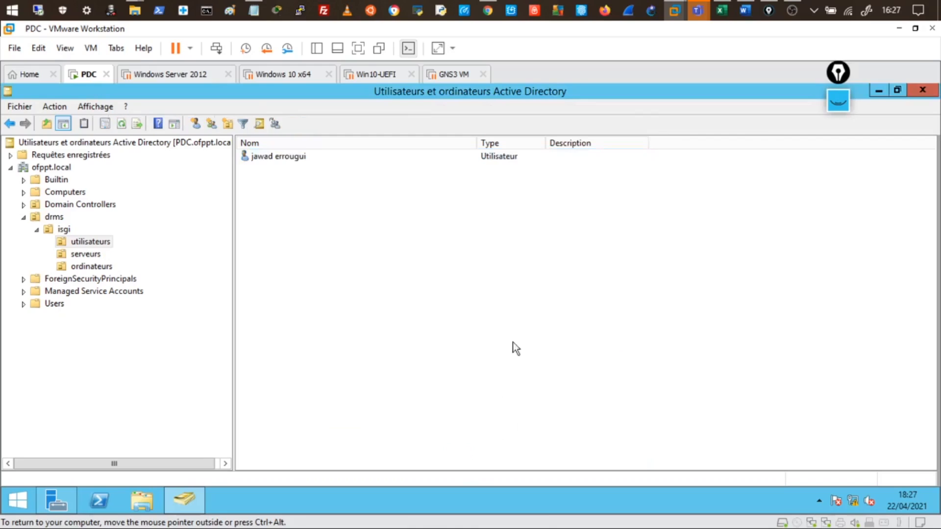
Step: Switch to the Windows 10 x64 tab and resume the suspended virtual machine
click(300, 79)
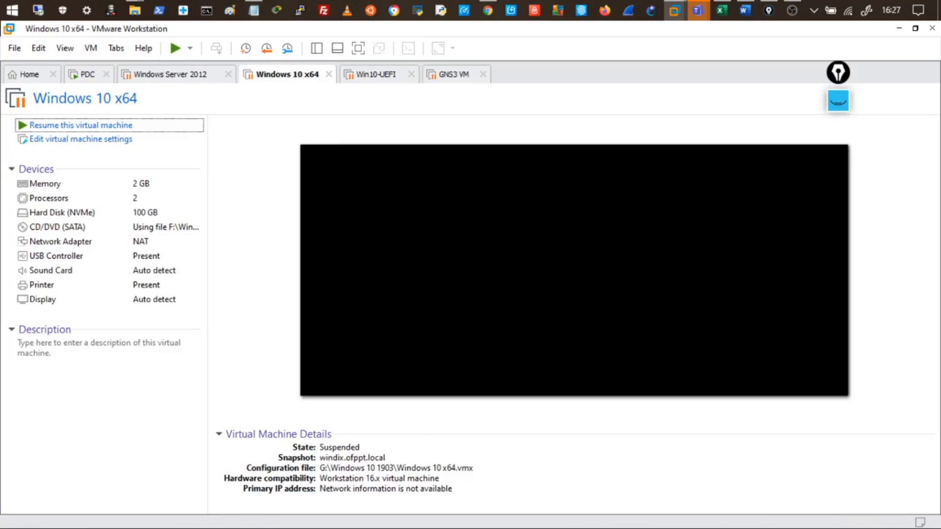
click(100, 129)
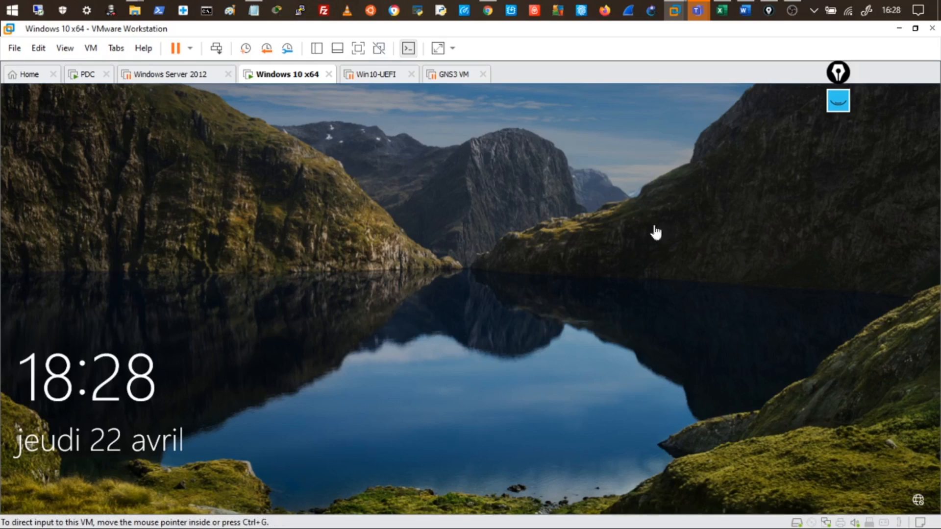
Step: Dismiss the Windows 10 lock screen and choose Autre utilisateur to sign in
click(542, 337)
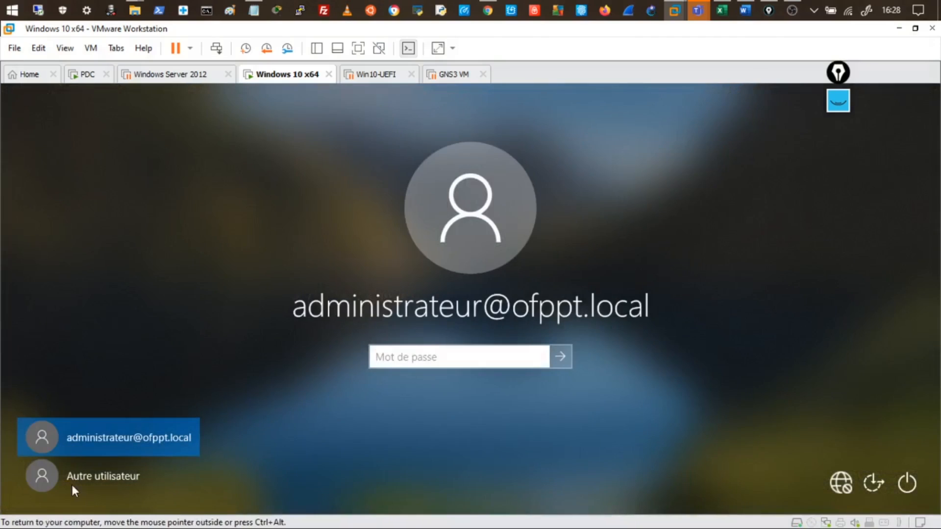
click(51, 475)
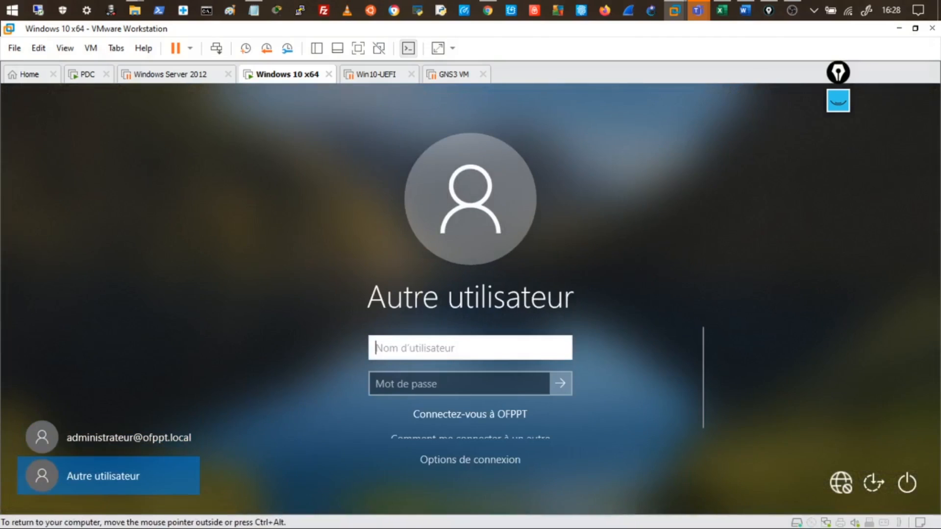
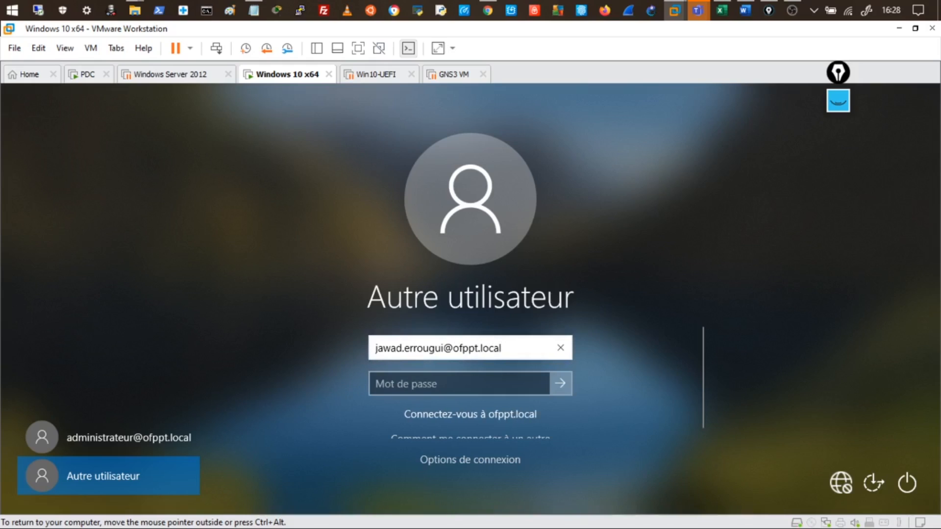
Step: Enter the domain user's logon name at ofppt.local as the username, fixing the typo
key(shift+Left)
key(shift+Left)
key(shift+Left)
key(shift+Left)
key(shift+Left)
key(shift+Left)
key(shift+Left)
key(shift+Left)
key(shift+Left)
key(shift+Left)
key(shift+Left)
key(shift+Left)
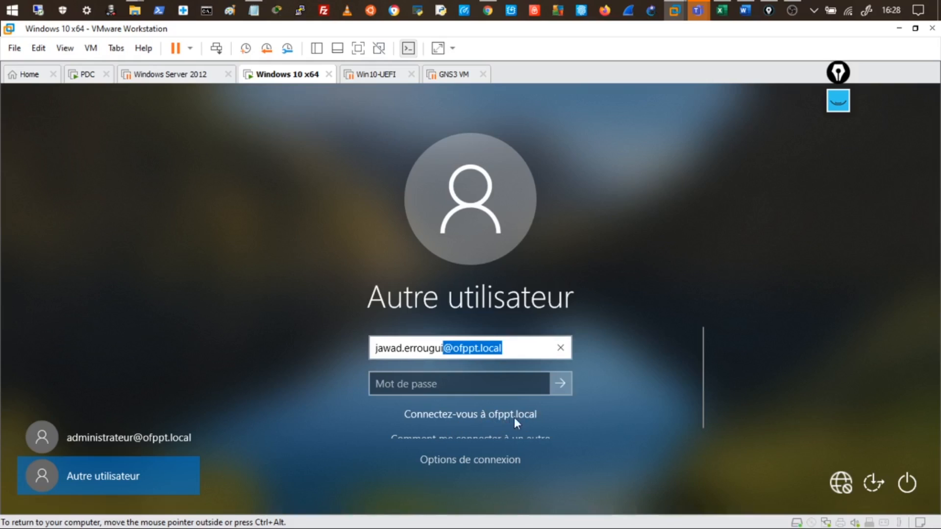
key(Tab)
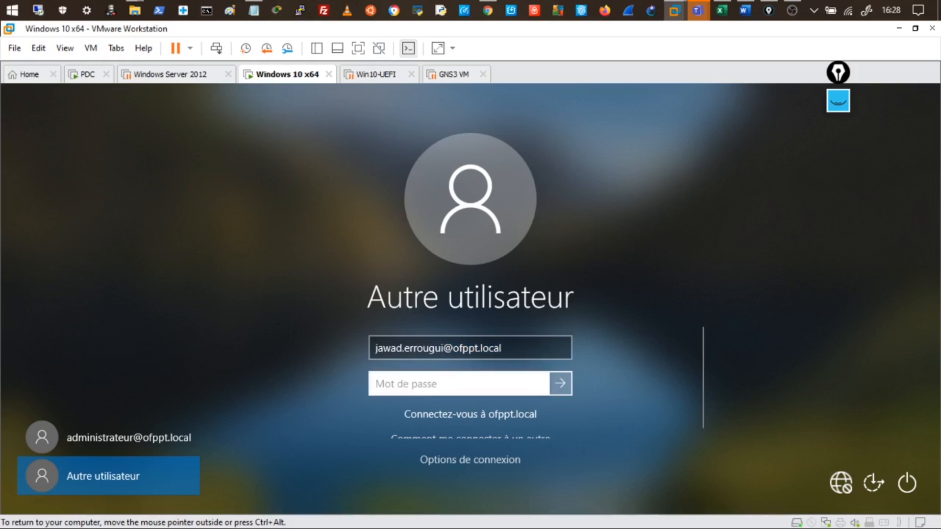
drag(503, 349, 328, 349)
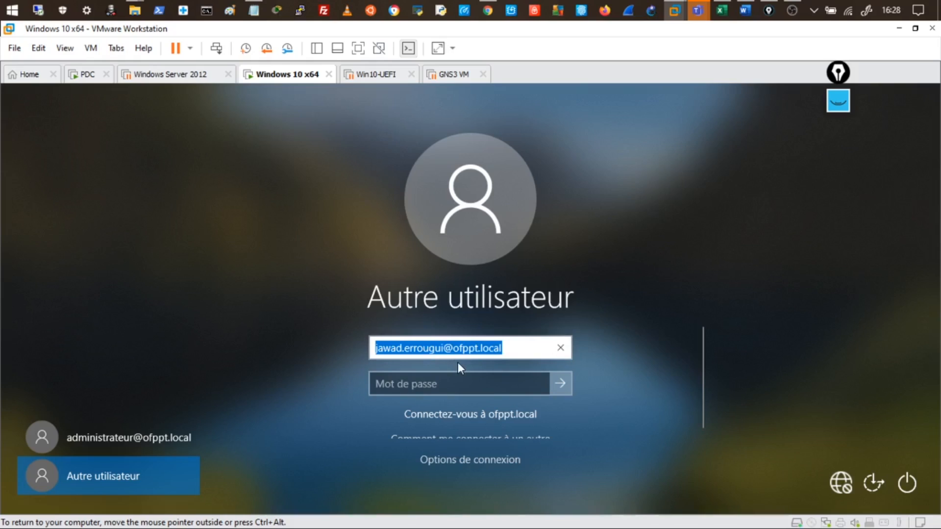
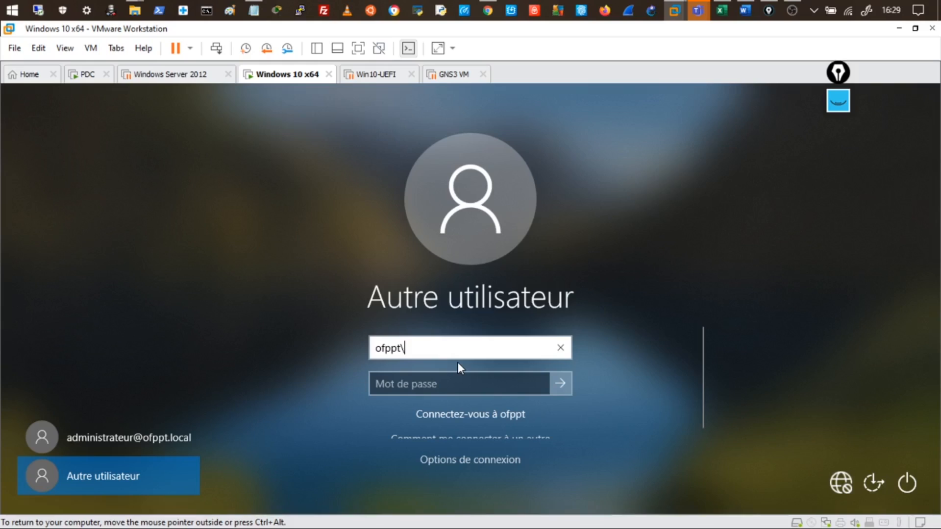
Step: Try the user's ofppt\ pre-Windows 2000 logon name, then erase the username field
click(473, 387)
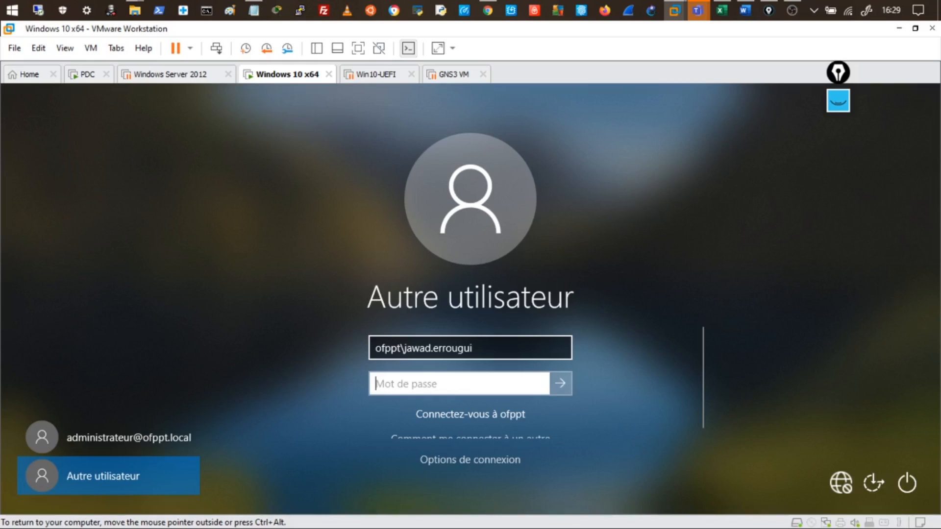
click(491, 349)
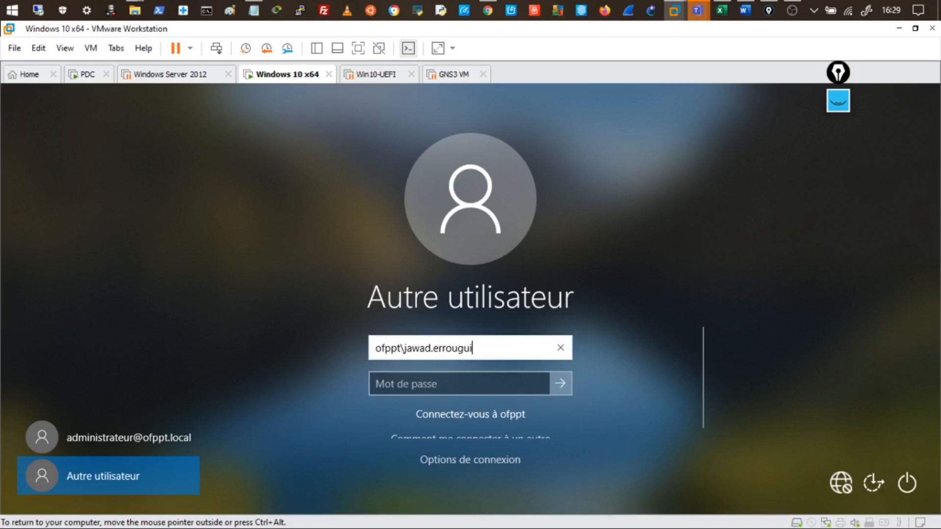
drag(473, 348, 353, 346)
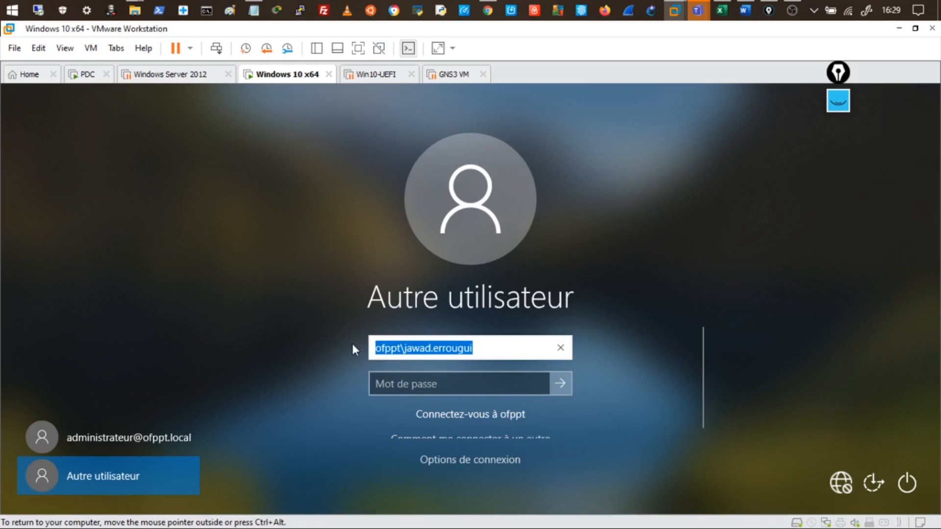
key(BackSpace)
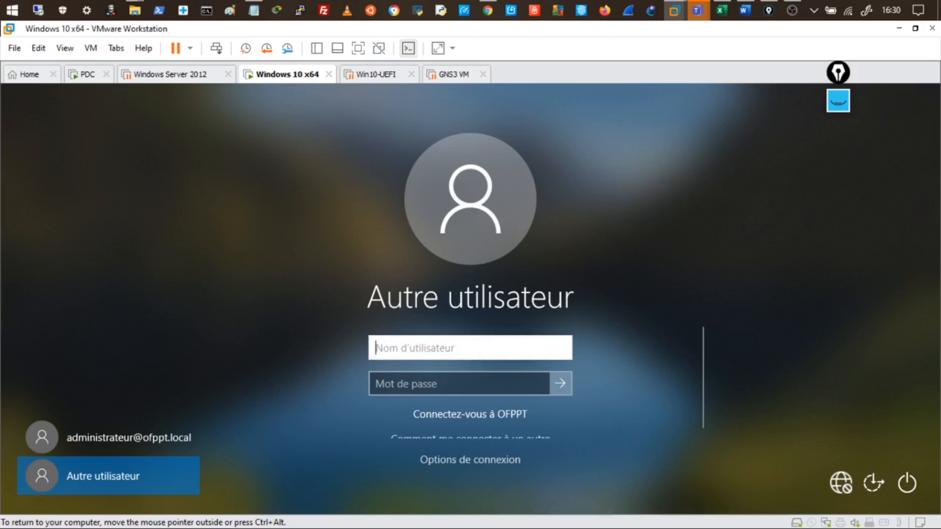
Step: Type .\ in the username box to target a local sign-in, then select the field's text
text(.)
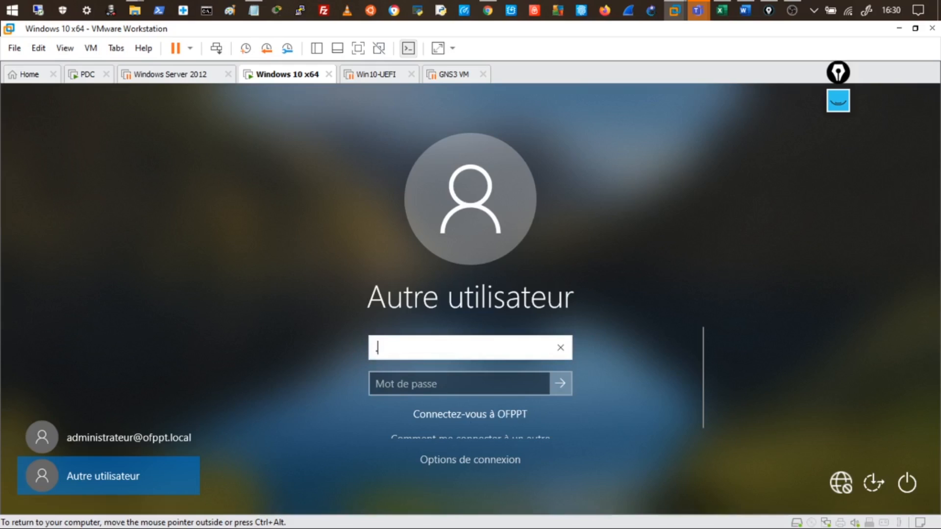
text(\)
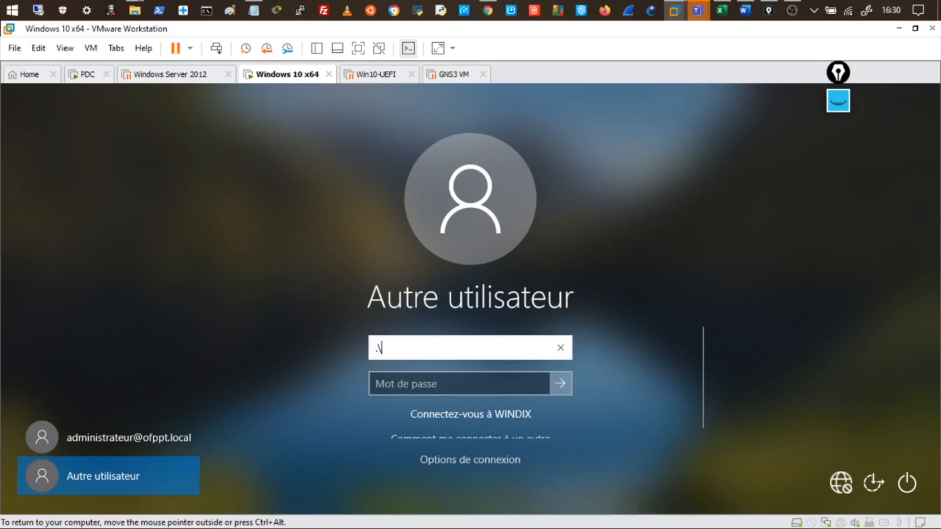
key(ctrl+a)
click(384, 348)
key(ctrl+a)
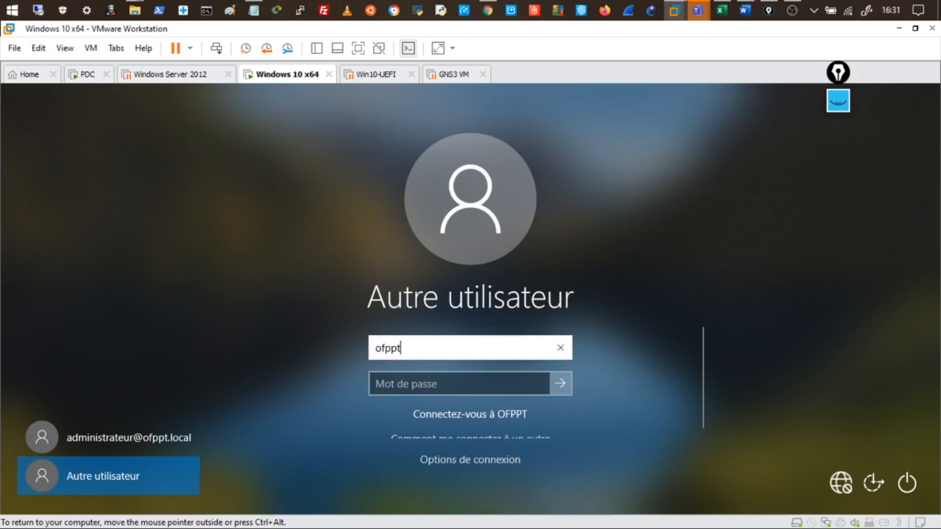
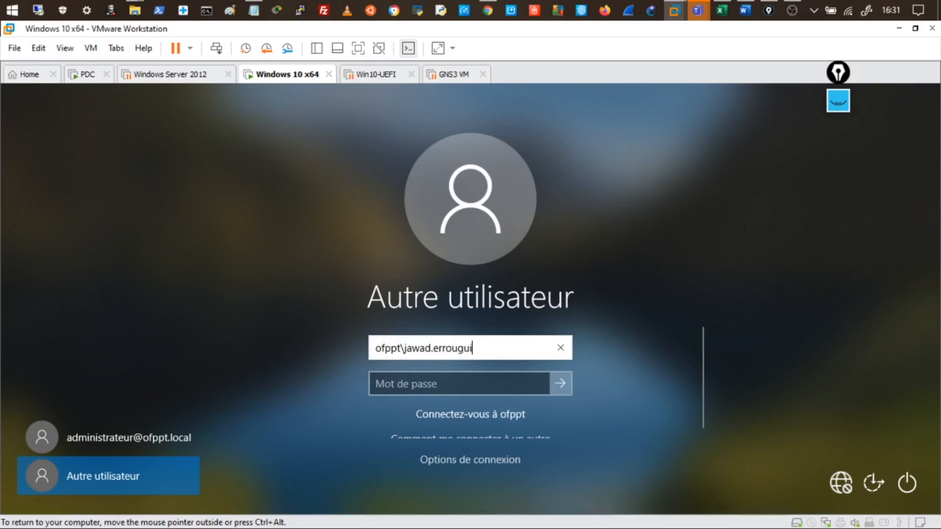
Step: Sign in with the user's ofppt\ domain logon name and account password
key(Tab)
text(••••••)
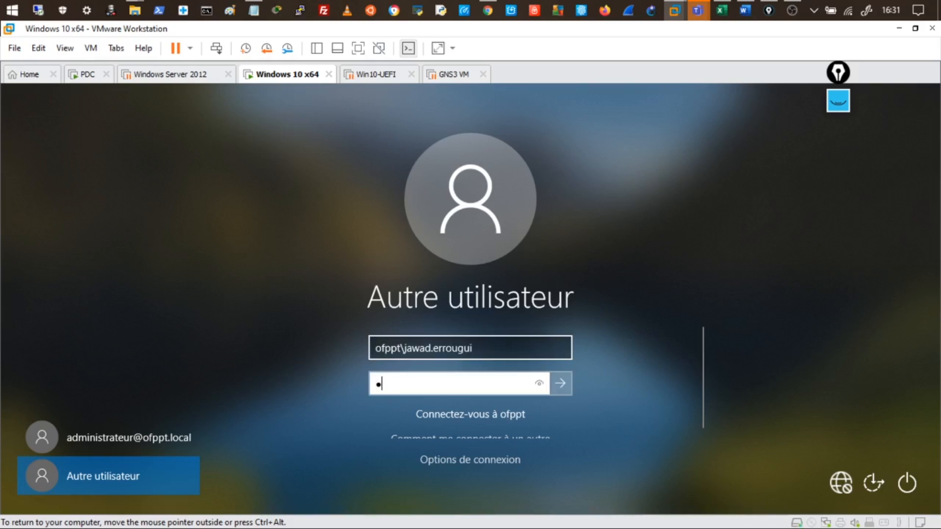
text(••)
key(Return)
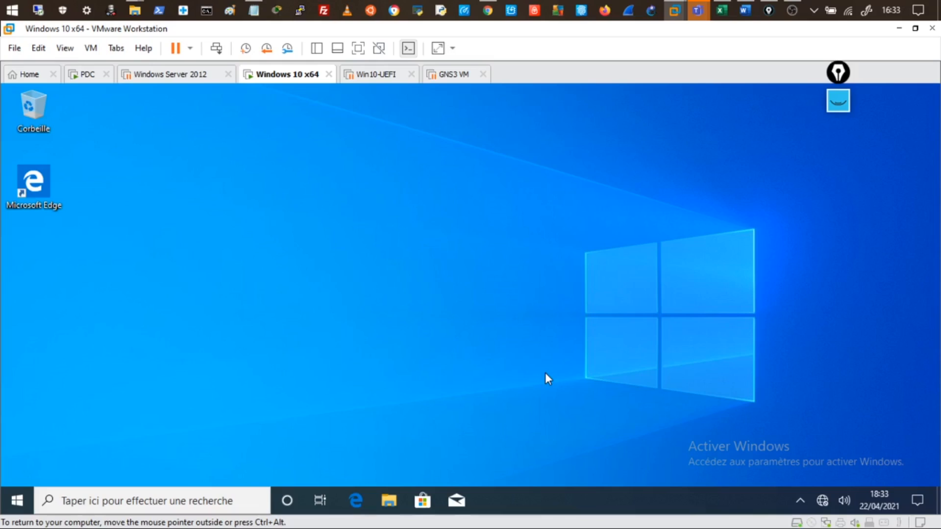
Step: Clear the previous gInk annotations and switch the ink to white
click(839, 102)
click(838, 245)
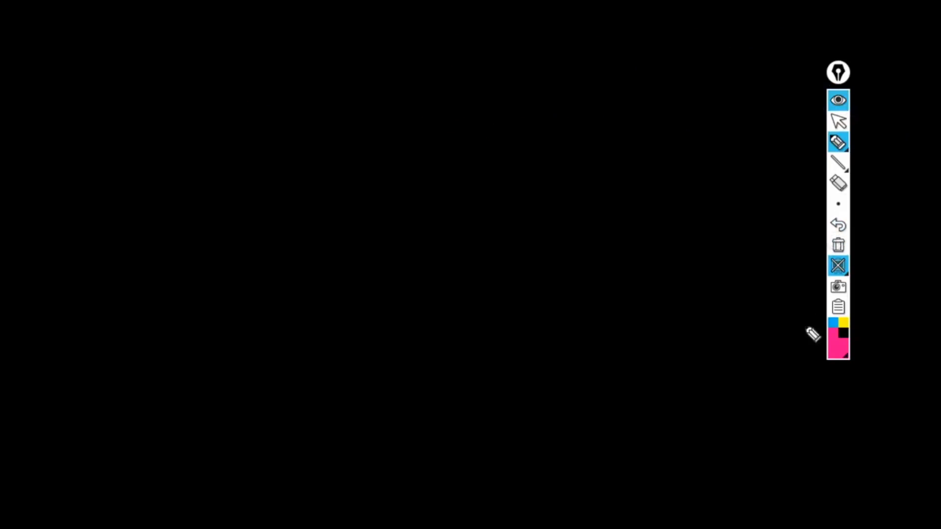
click(838, 347)
click(863, 341)
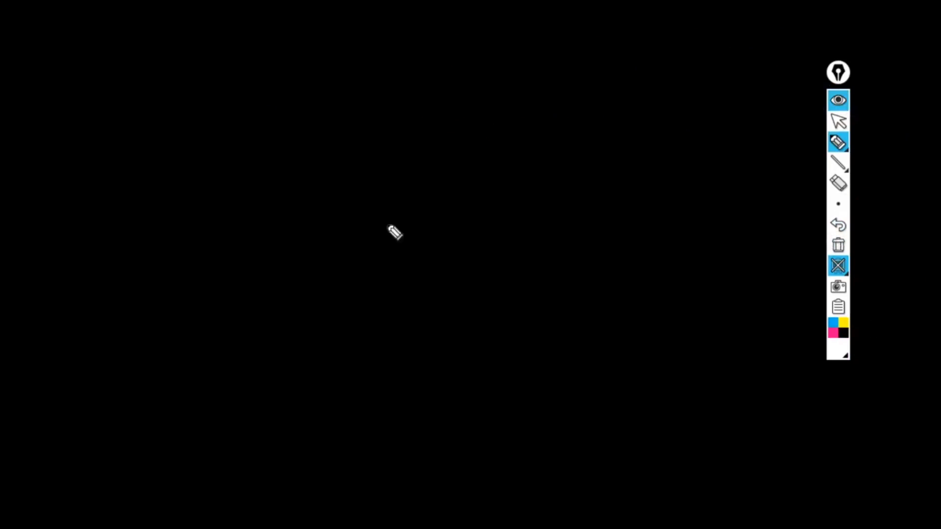
Step: Draw the B symbol, the PC label with its slope curve, and the labelled CD box
mouse_move(150, 112)
mouse_down()
mouse_move(146, 132)
mouse_move(162, 153)
mouse_up()
mouse_move(158, 56)
mouse_down()
mouse_move(159, 66)
mouse_move(201, 71)
mouse_up()
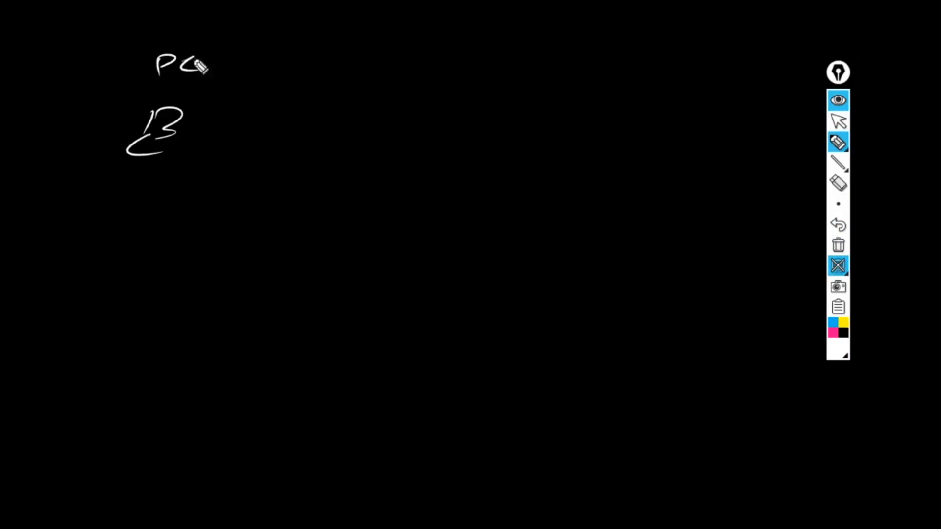
drag(214, 18, 1, 146)
drag(216, 23, 460, 193)
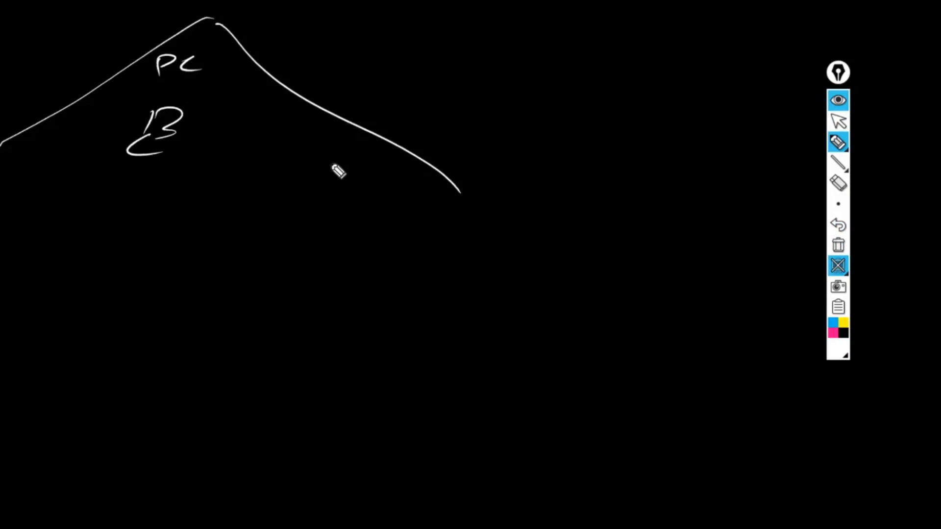
drag(326, 160, 319, 191)
mouse_move(322, 165)
mouse_down()
mouse_move(375, 190)
mouse_move(339, 196)
mouse_up()
mouse_move(342, 138)
mouse_down()
mouse_move(341, 148)
mouse_move(351, 147)
mouse_up()
drag(358, 137, 357, 147)
mouse_move(357, 135)
mouse_down()
mouse_move(371, 137)
mouse_move(357, 148)
mouse_up()
mouse_move(323, 176)
mouse_down()
mouse_move(347, 177)
mouse_move(332, 194)
mouse_move(356, 185)
mouse_move(347, 168)
mouse_move(379, 170)
mouse_up()
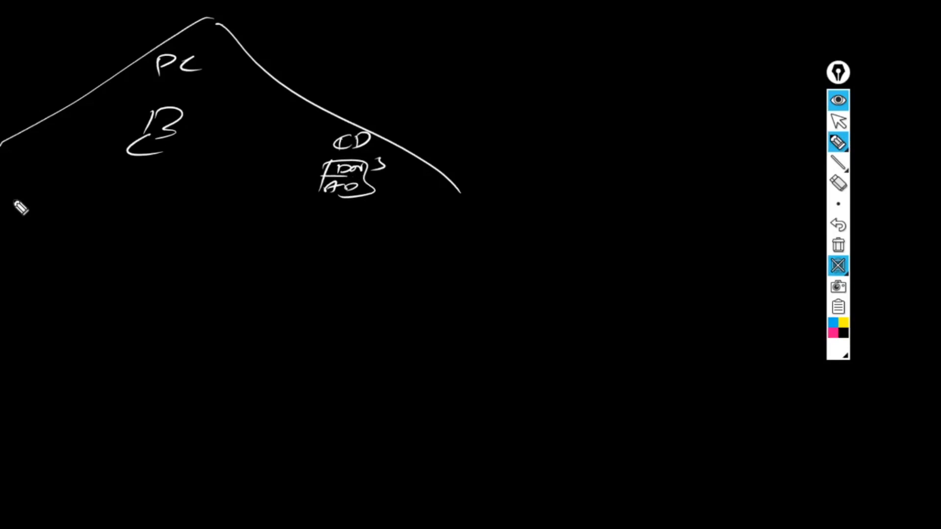
Step: Add a horizontal divider, two links from B to CD, and the label 'canal sécurisé'
drag(1, 217, 588, 240)
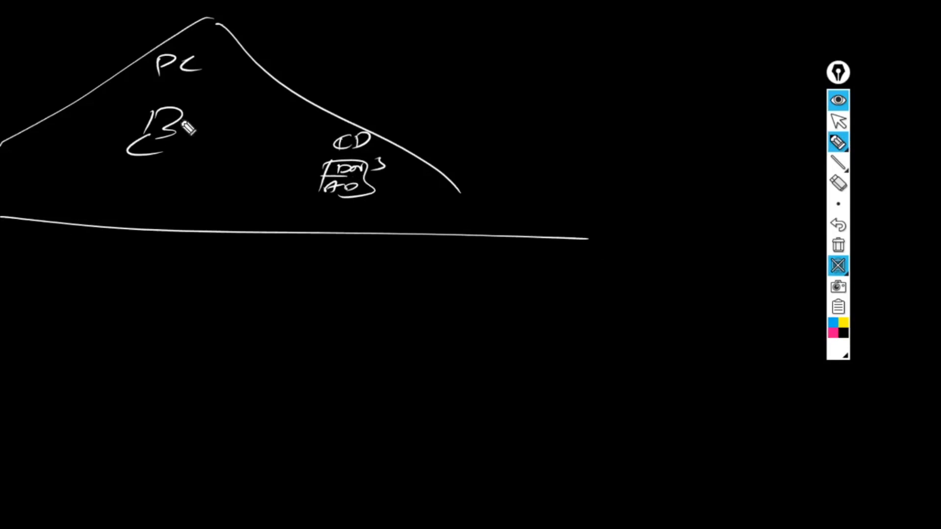
drag(181, 122, 325, 159)
drag(172, 141, 301, 170)
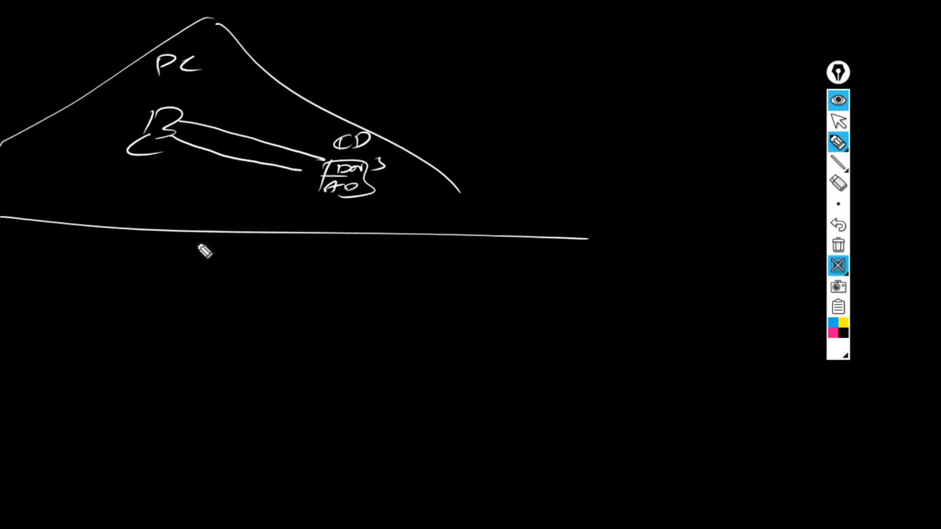
mouse_move(232, 92)
mouse_down()
mouse_move(250, 105)
mouse_move(384, 97)
mouse_move(447, 83)
mouse_move(463, 64)
mouse_up()
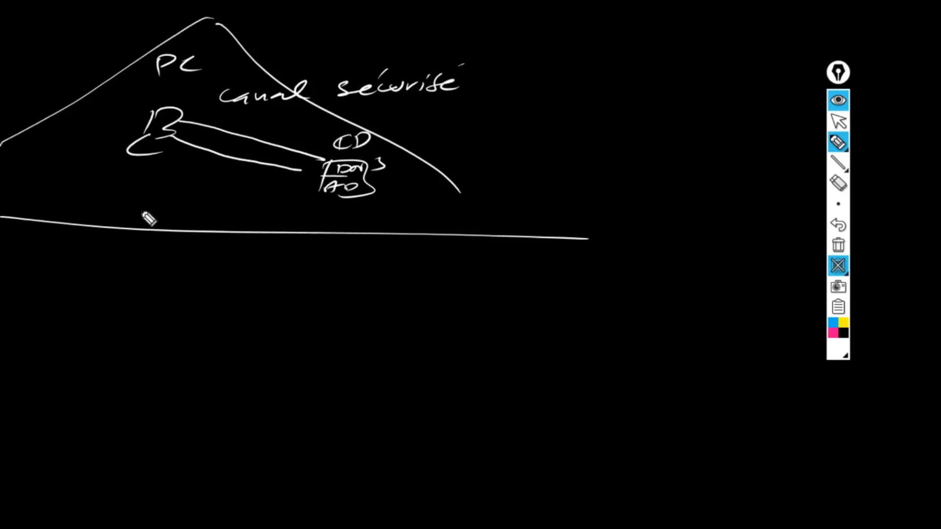
Step: Write 'pour négocier le mdp' and 'le mdp change chaque 30 j', underlining key words
mouse_move(162, 296)
mouse_down()
mouse_move(239, 278)
mouse_move(316, 289)
mouse_move(325, 280)
mouse_move(483, 289)
mouse_move(624, 273)
mouse_up()
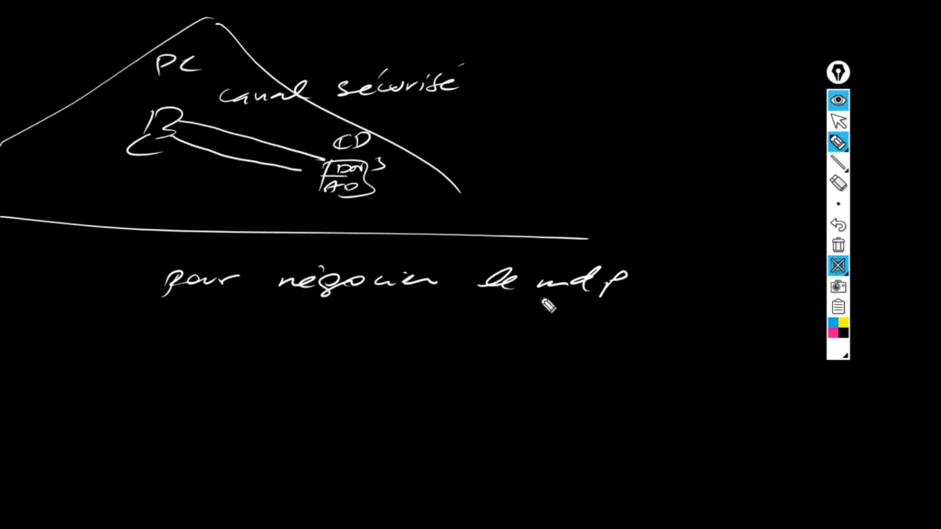
drag(219, 317, 391, 315)
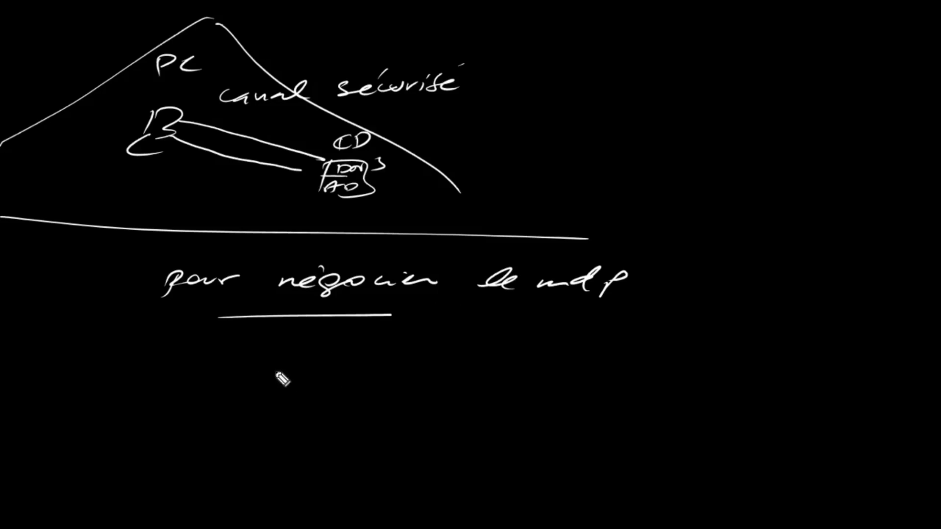
mouse_move(265, 373)
mouse_down()
mouse_move(354, 386)
mouse_move(381, 375)
mouse_up()
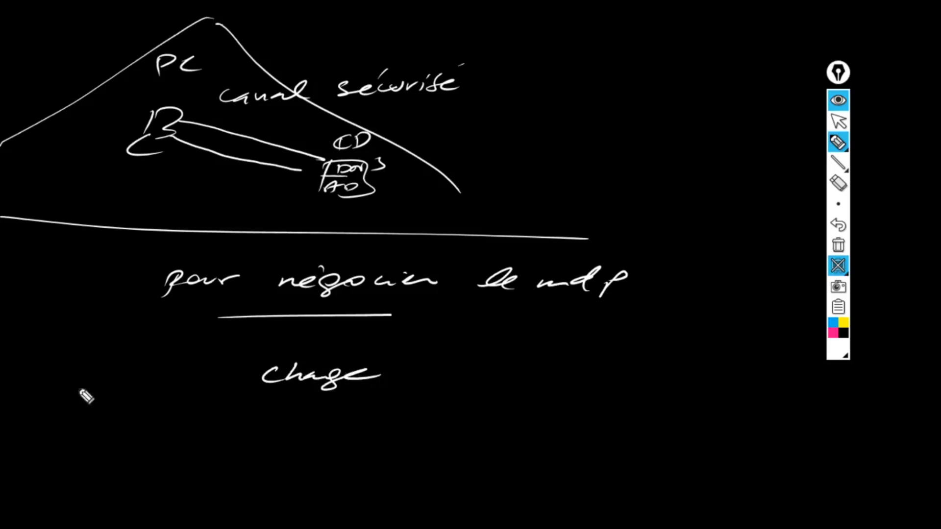
drag(79, 388, 192, 378)
drag(215, 374, 208, 392)
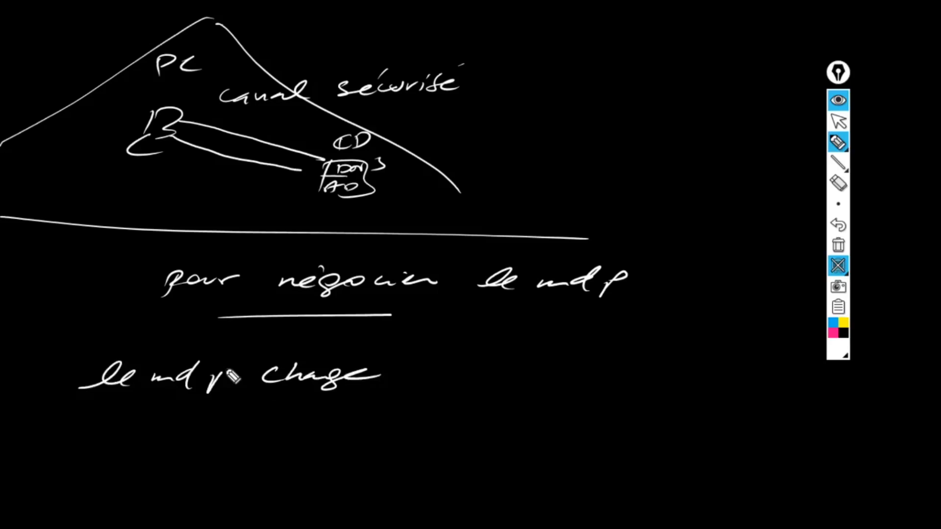
mouse_move(442, 367)
mouse_down()
mouse_move(457, 379)
mouse_move(570, 381)
mouse_up()
drag(628, 354, 639, 385)
drag(663, 367, 692, 382)
drag(720, 351, 722, 352)
drag(599, 395, 664, 392)
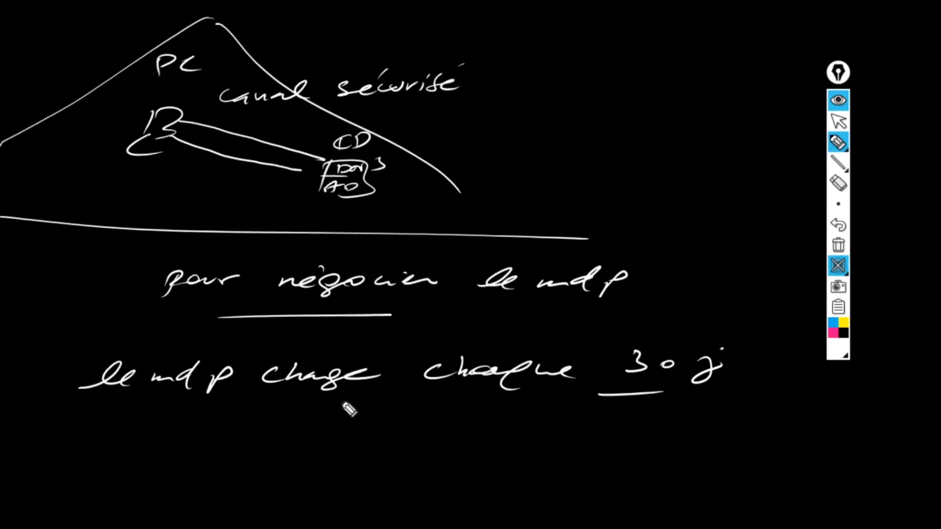
drag(341, 404, 432, 405)
Step: Write an underlined "Netlogon" in quotation marks and circle the PC label
mouse_move(338, 468)
mouse_down()
mouse_move(406, 448)
mouse_move(450, 452)
mouse_move(461, 474)
mouse_move(478, 456)
mouse_move(508, 457)
mouse_up()
drag(350, 487, 430, 483)
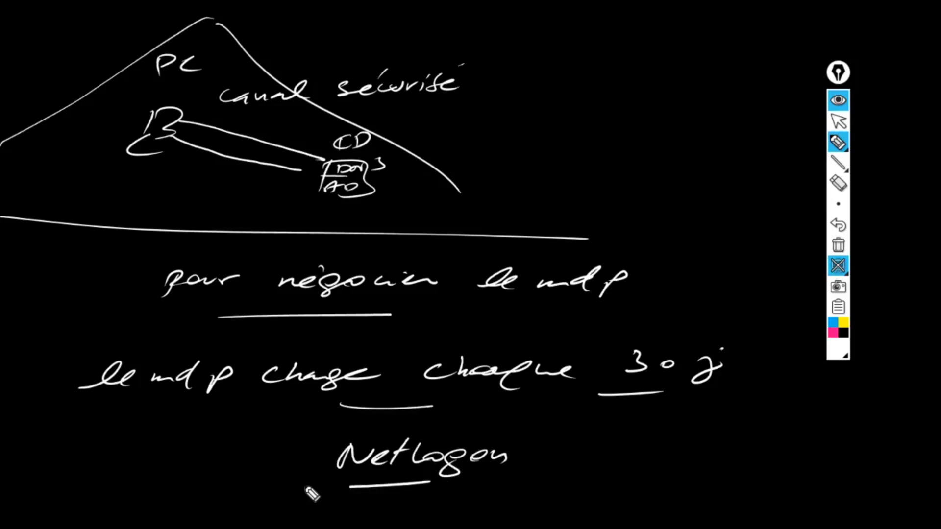
drag(308, 437, 310, 444)
drag(320, 436, 322, 442)
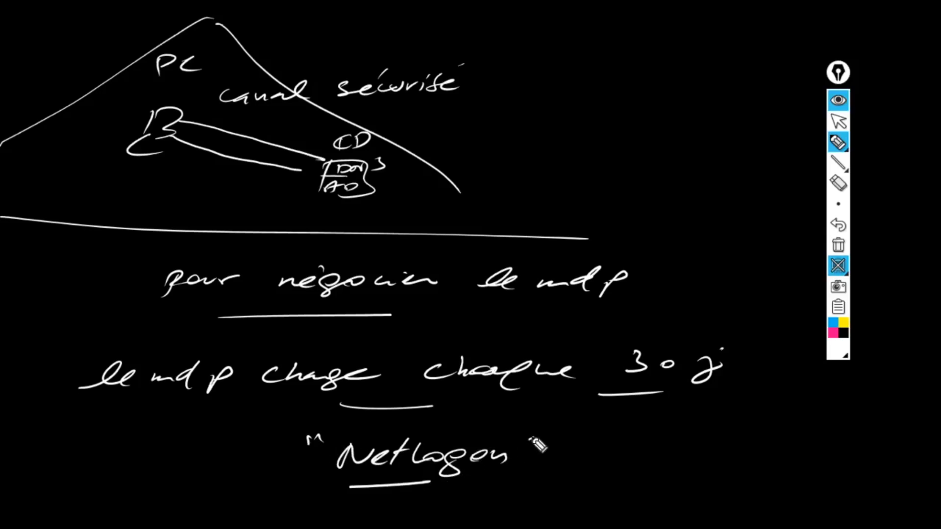
drag(526, 445, 511, 452)
drag(545, 443, 521, 459)
drag(211, 50, 94, 108)
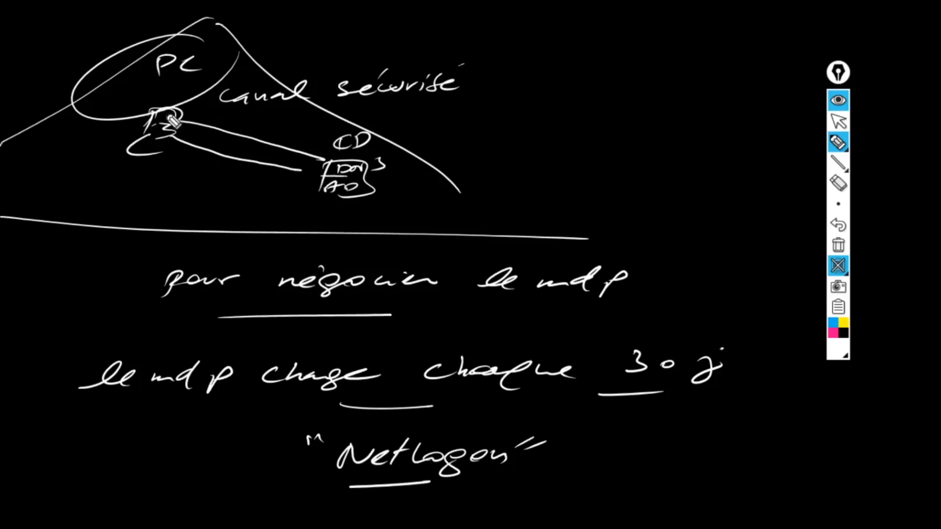
Step: Circle the B under PC, erase the scribbled 3 of '30 j', and extend its underline
drag(196, 120, 162, 158)
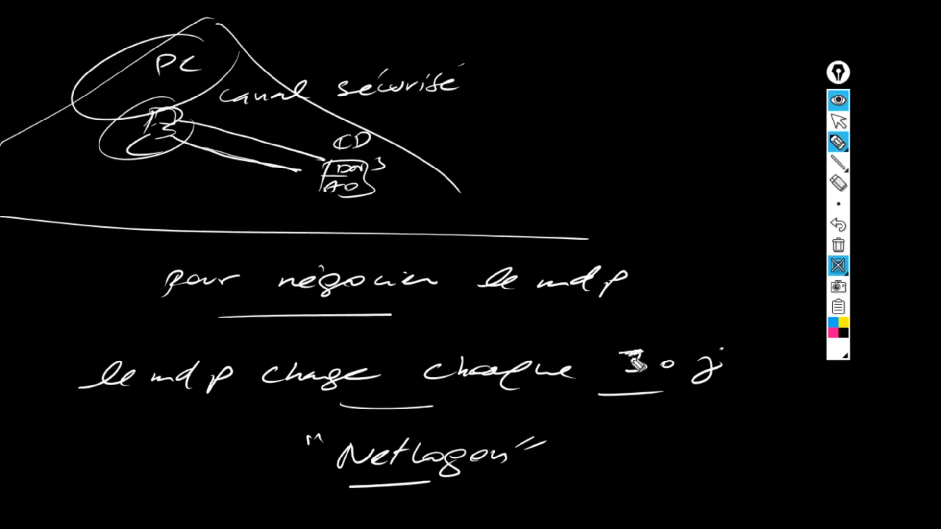
mouse_move(637, 361)
mouse_down()
mouse_move(625, 375)
mouse_move(633, 362)
mouse_move(627, 375)
mouse_move(642, 366)
mouse_up()
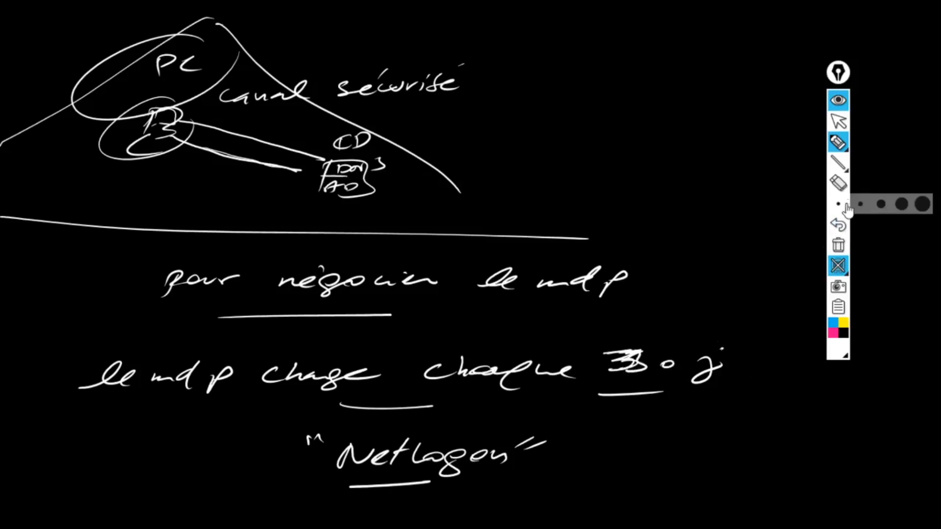
click(838, 183)
mouse_move(610, 355)
mouse_down()
mouse_move(627, 368)
mouse_move(646, 364)
mouse_move(630, 375)
mouse_up()
click(838, 143)
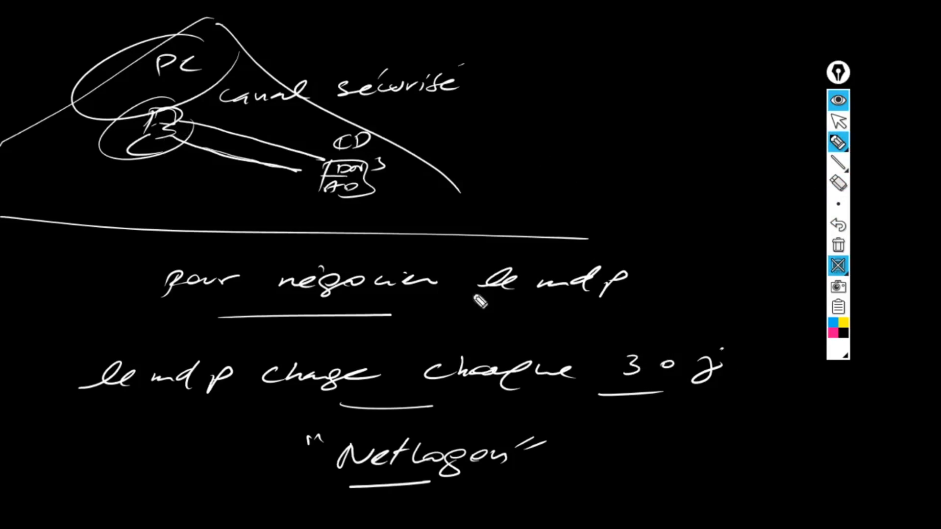
drag(656, 393, 692, 397)
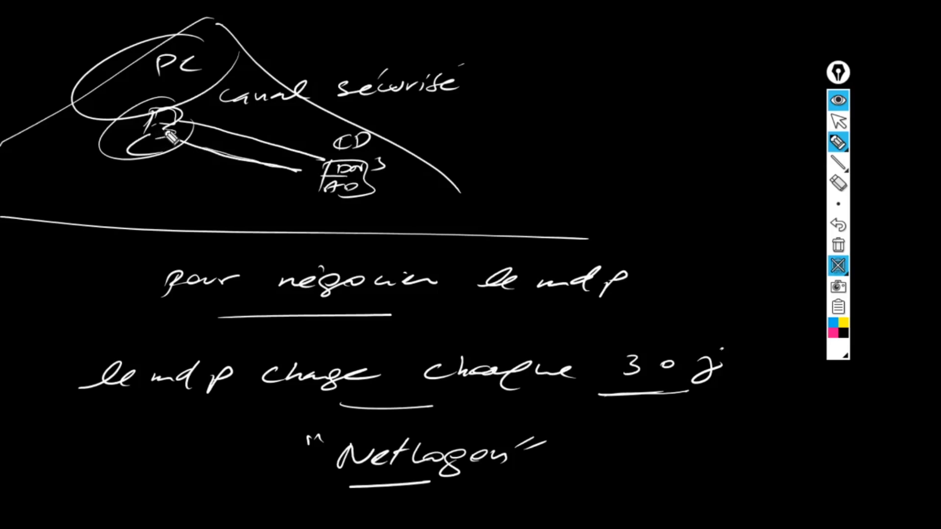
mouse_move(182, 130)
mouse_down()
mouse_move(164, 110)
mouse_move(143, 129)
mouse_move(188, 136)
mouse_up()
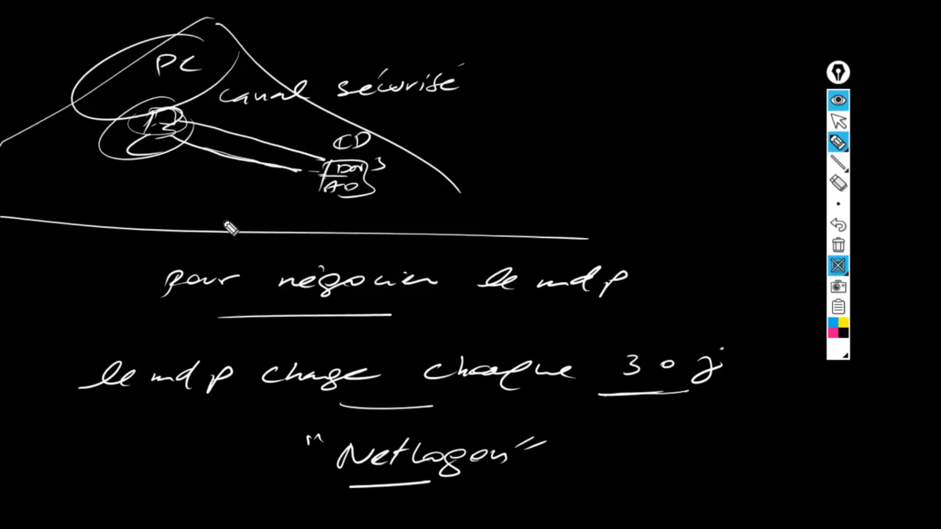
Step: Circle '3 0 j', mark X's across the PC-to-DC link, then clear the whole board
mouse_move(684, 349)
mouse_down()
mouse_move(593, 381)
mouse_move(655, 387)
mouse_up()
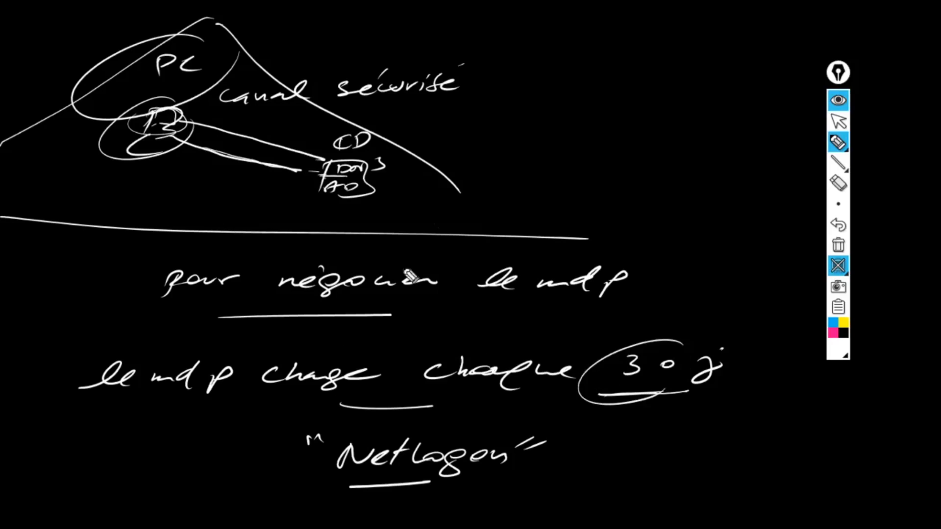
drag(300, 138, 259, 178)
drag(270, 138, 298, 173)
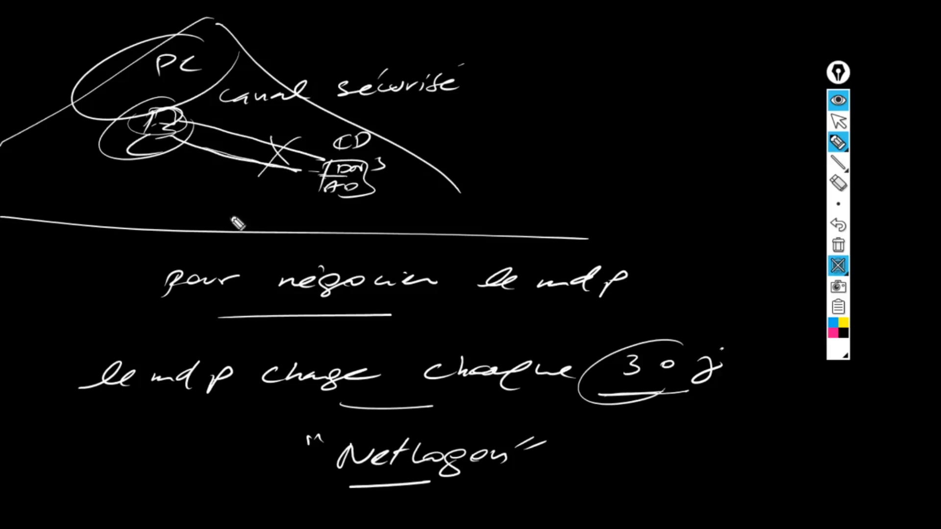
drag(185, 131, 253, 150)
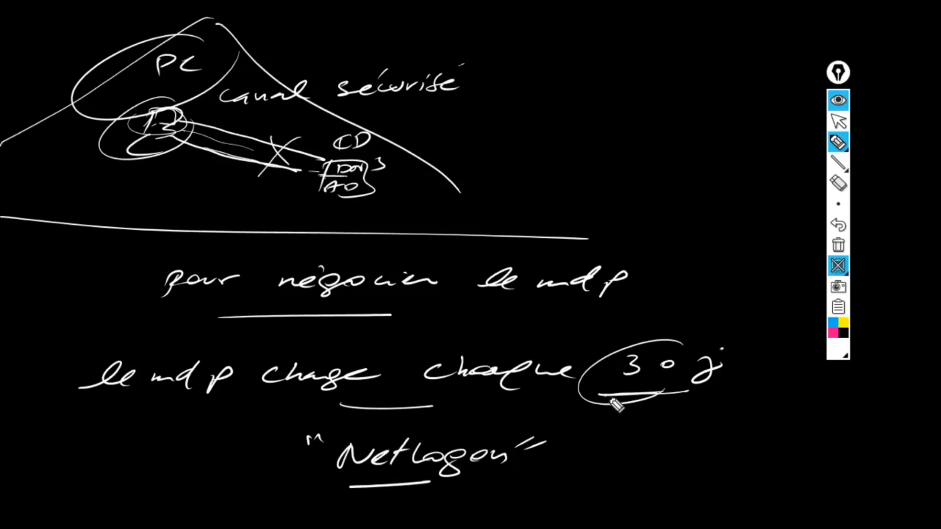
mouse_move(689, 344)
mouse_down()
mouse_move(632, 420)
mouse_move(723, 345)
mouse_up()
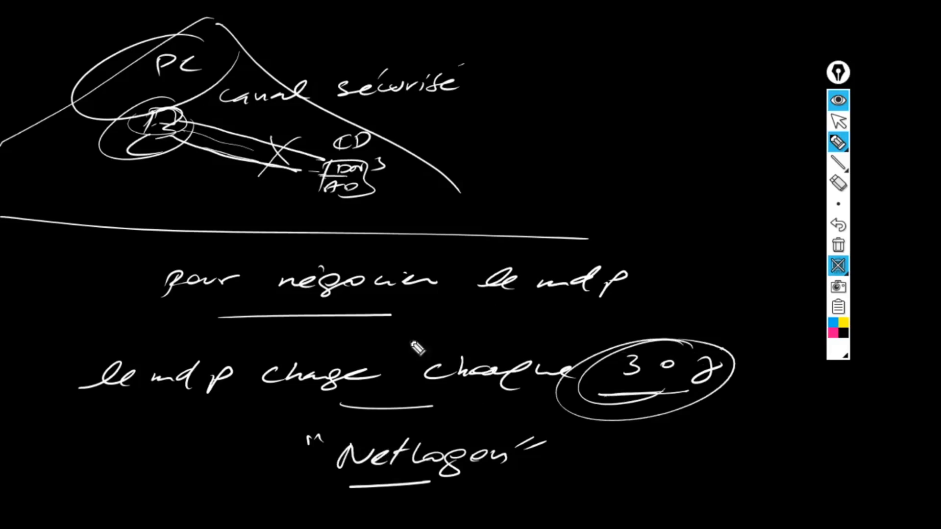
drag(138, 168, 168, 165)
drag(324, 158, 302, 177)
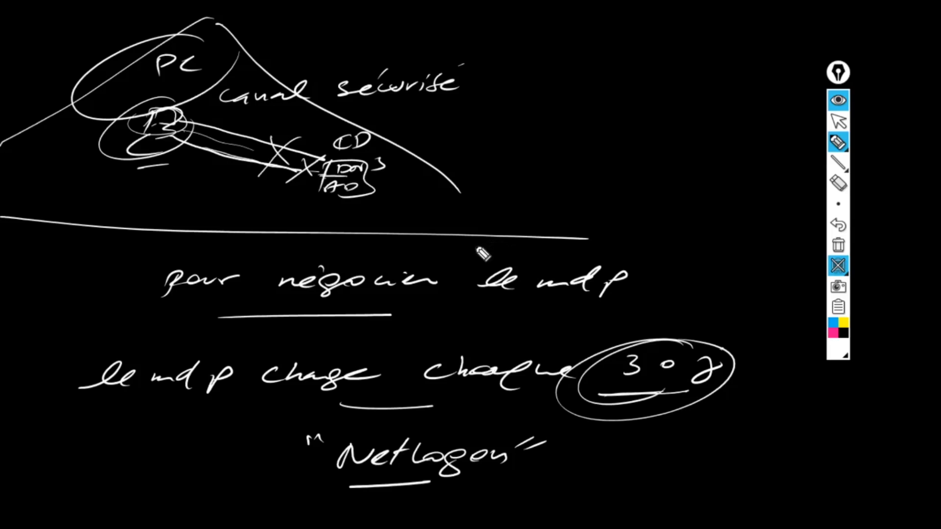
click(841, 262)
Step: Hide the gInk board and open Control Panel in the VM by searching 'panneau'
click(838, 102)
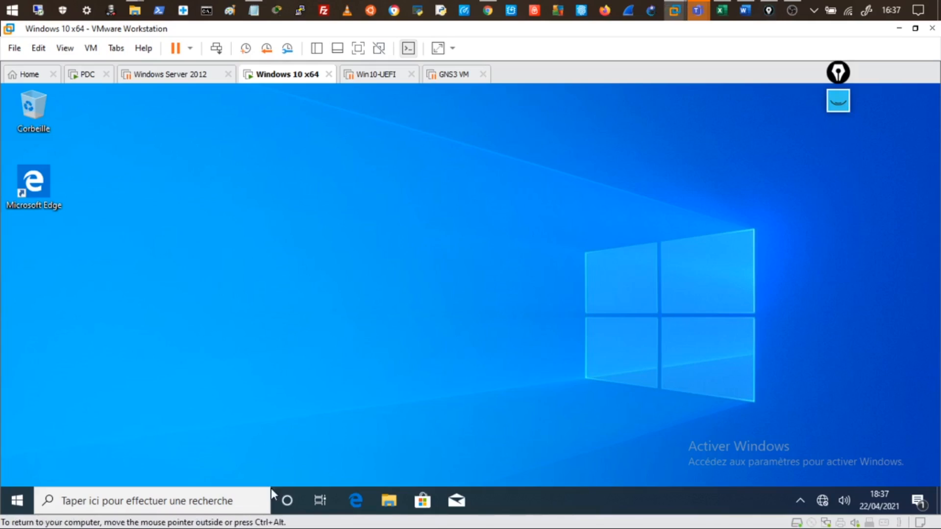
click(22, 508)
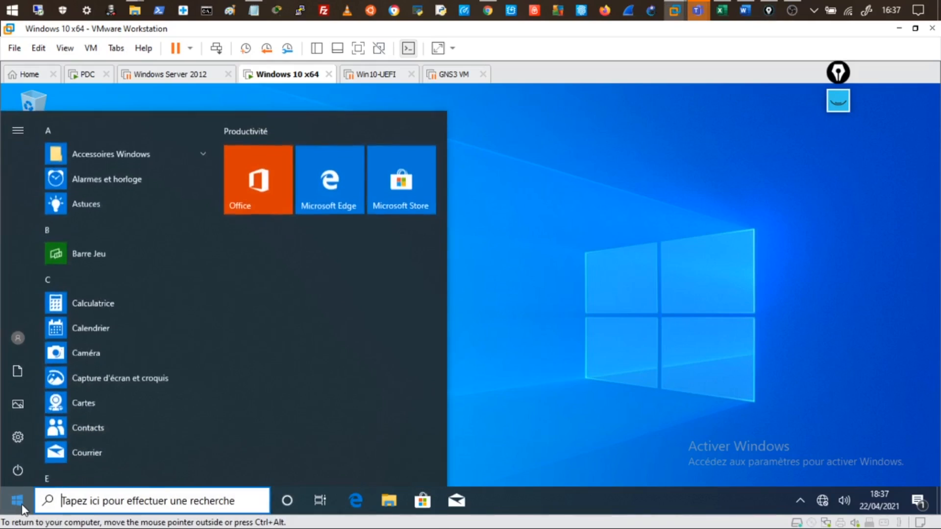
text(pan)
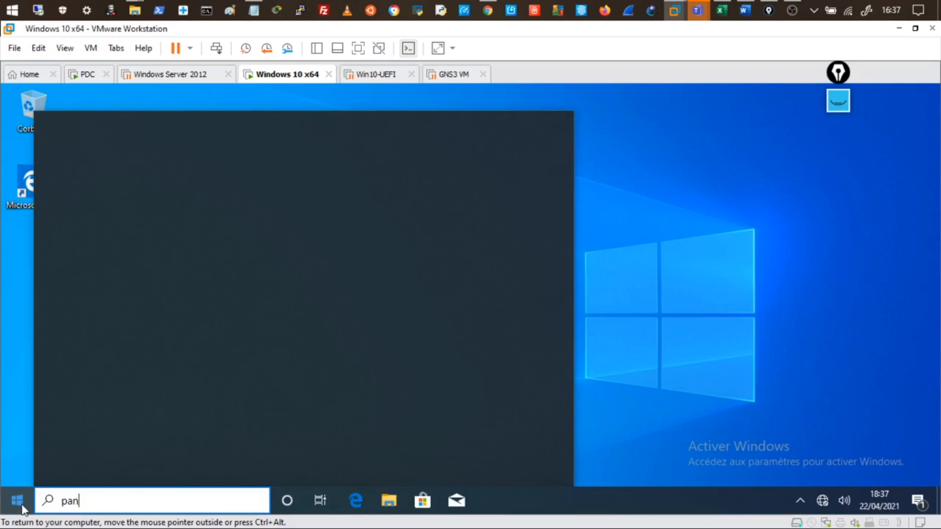
text(ne)
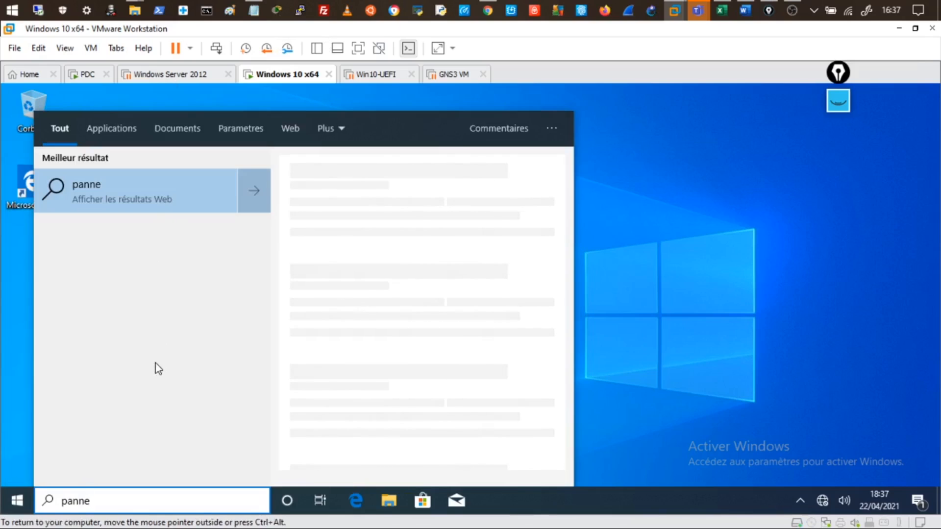
text(au)
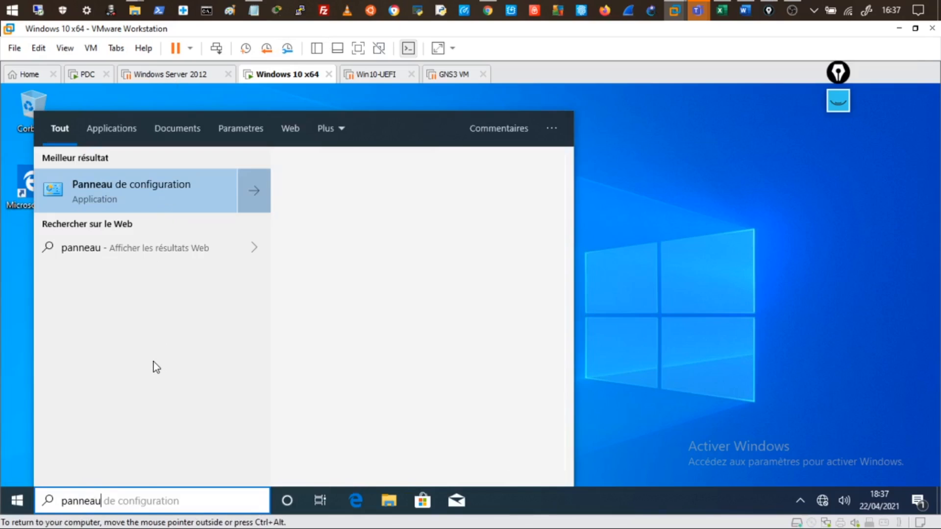
click(116, 195)
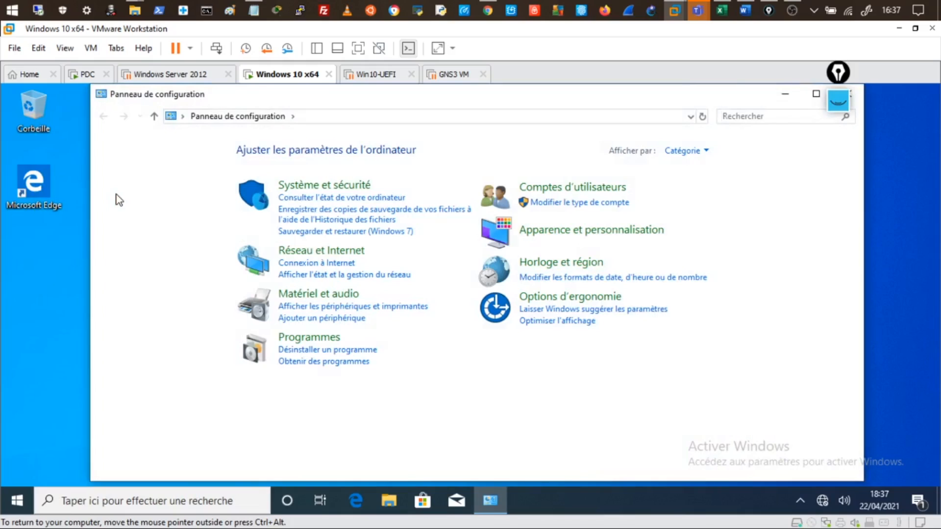
Step: Switch Control Panel to Large icons and launch Services from Outils d'administration
click(703, 152)
click(703, 191)
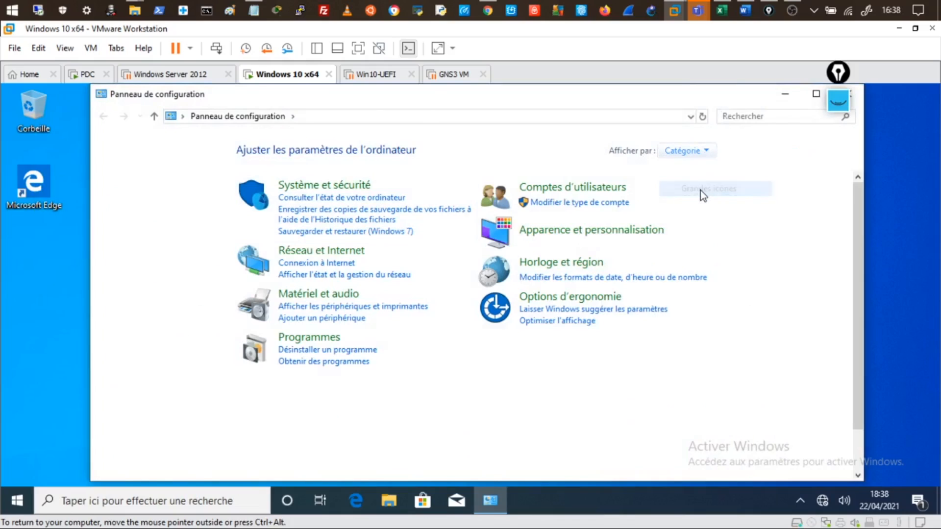
scroll(576, 351, down, 1)
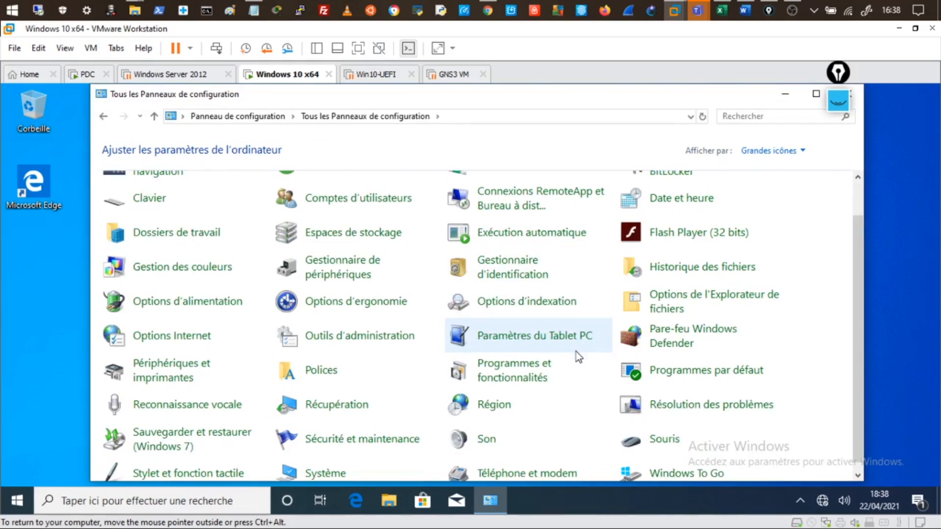
click(352, 339)
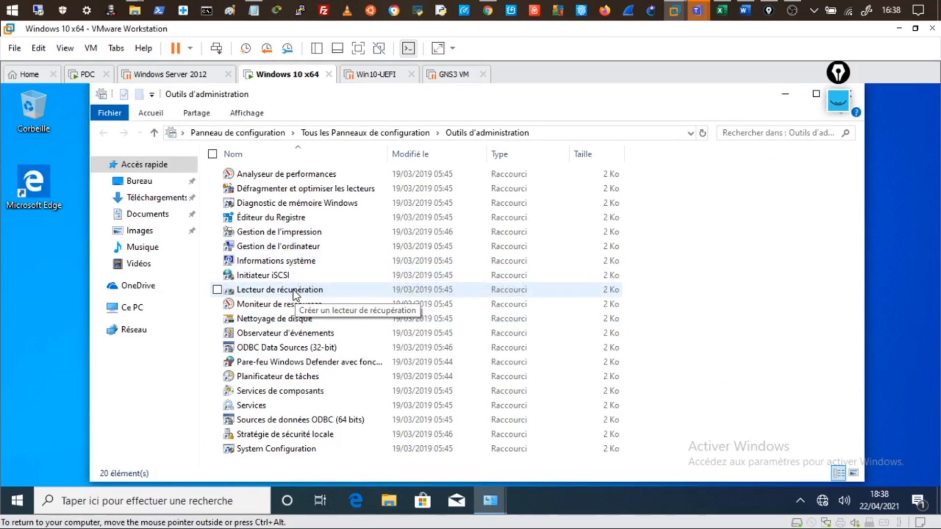
double_click(264, 408)
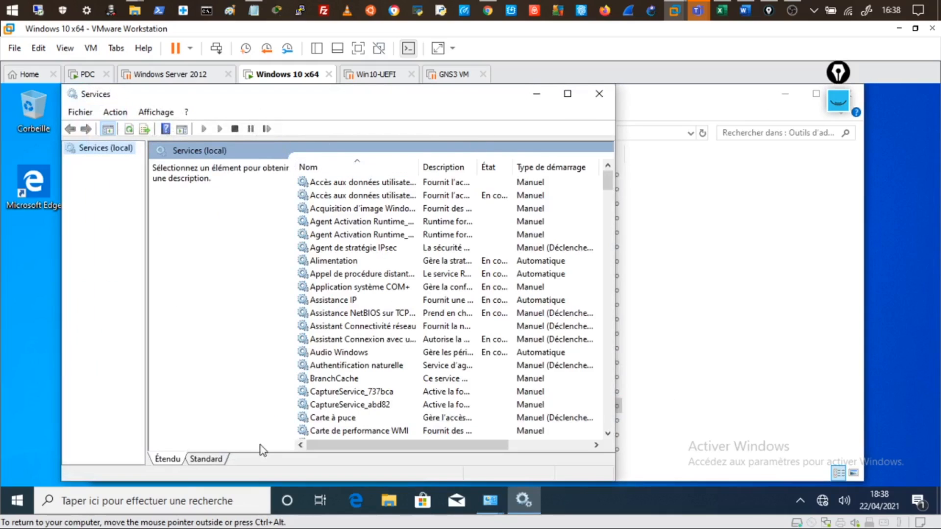
Step: In a maximized Standard-view Services list, open Netlogon's properties
click(219, 461)
double_click(396, 100)
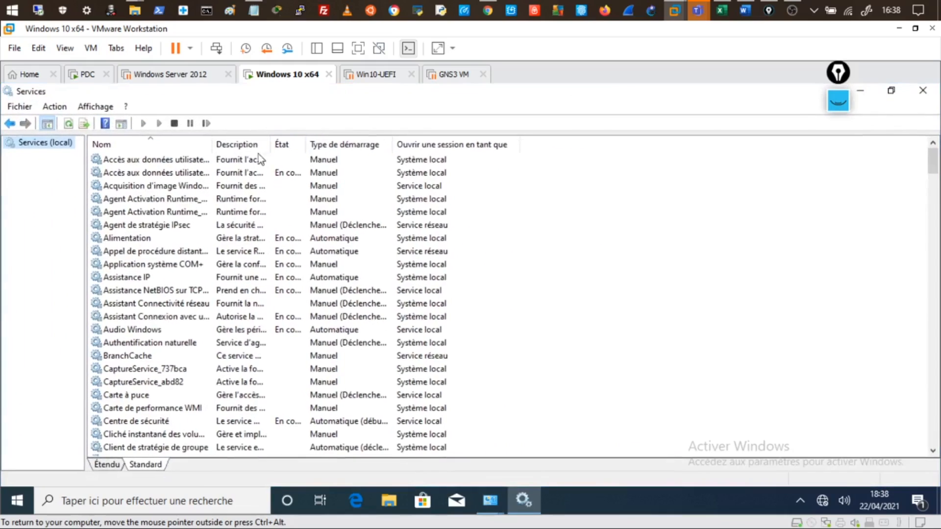
double_click(213, 143)
scroll(245, 283, down, 20)
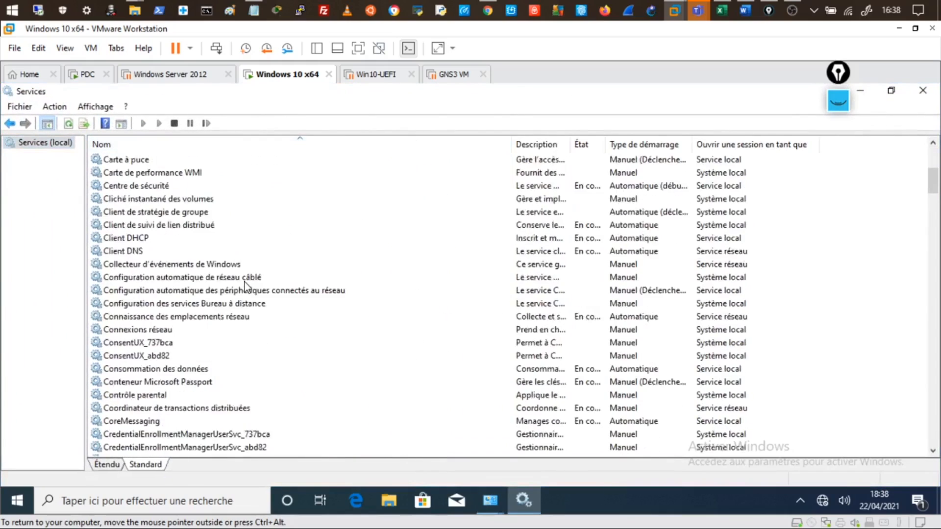
scroll(245, 281, down, 11)
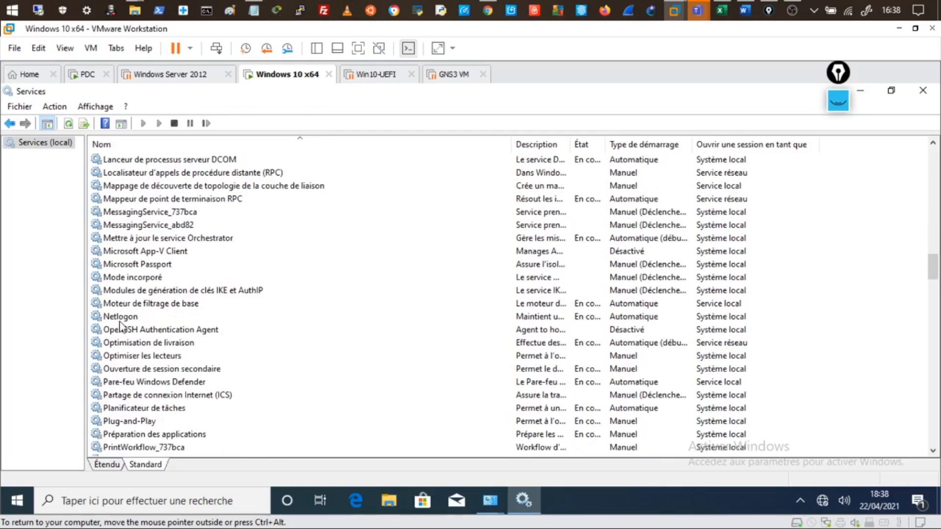
click(124, 322)
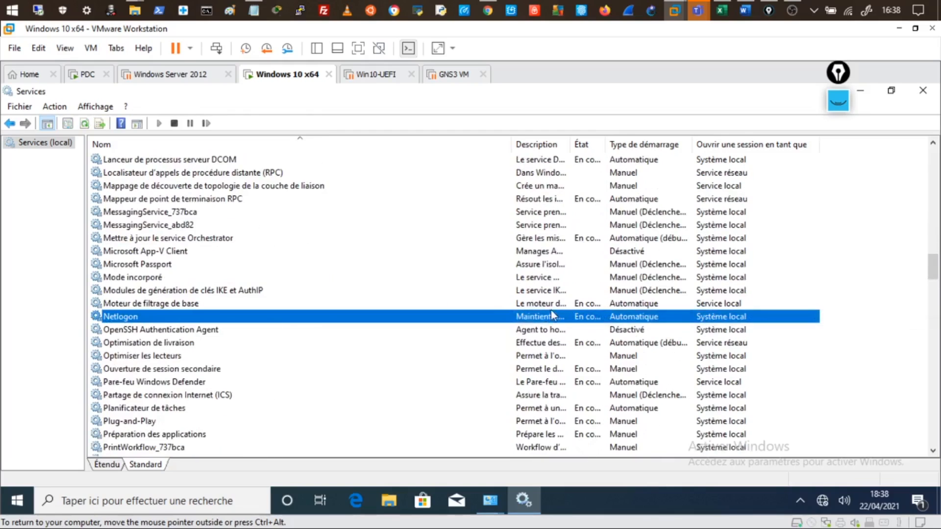
double_click(189, 319)
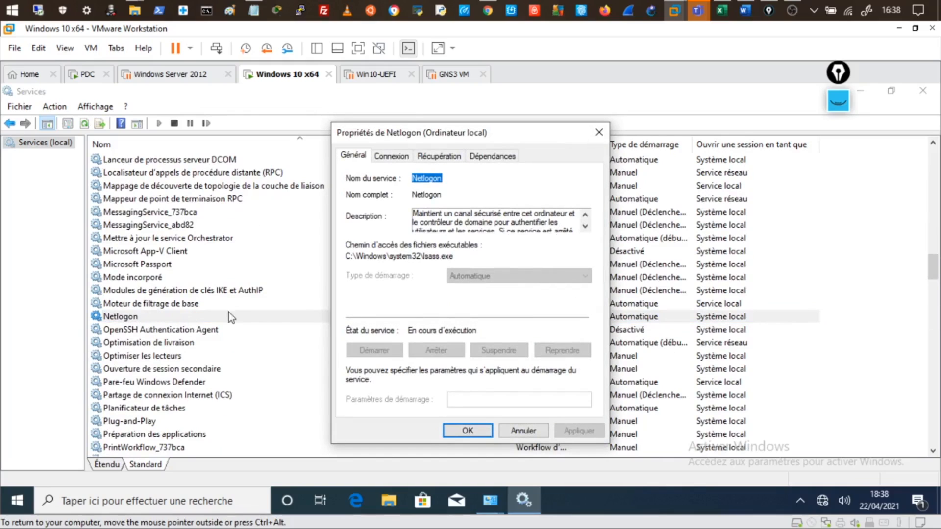
Step: Read through the Netlogon service description in the properties dialog
click(441, 213)
drag(474, 222, 516, 222)
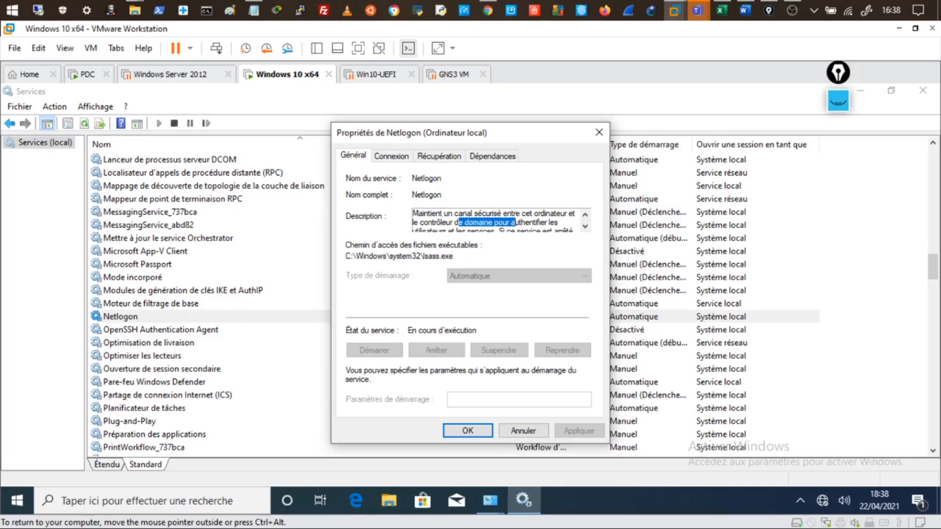
click(585, 227)
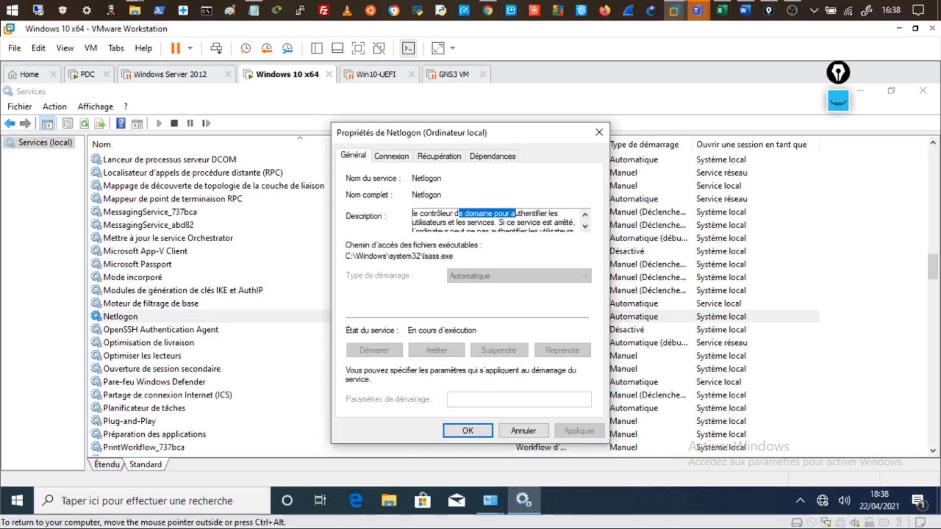
click(587, 227)
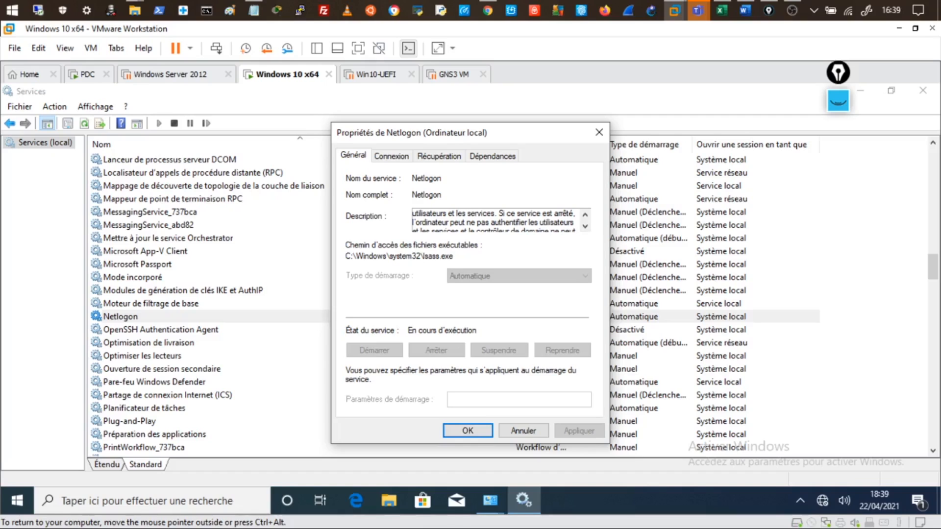
scroll(494, 222, up, 1)
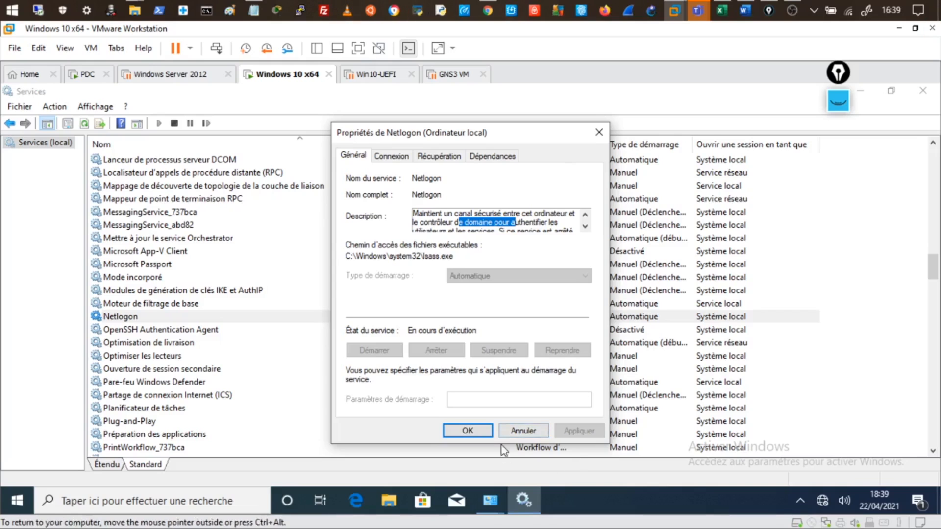
Step: Dismiss the Netlogon properties without changes and close the Services console
click(523, 431)
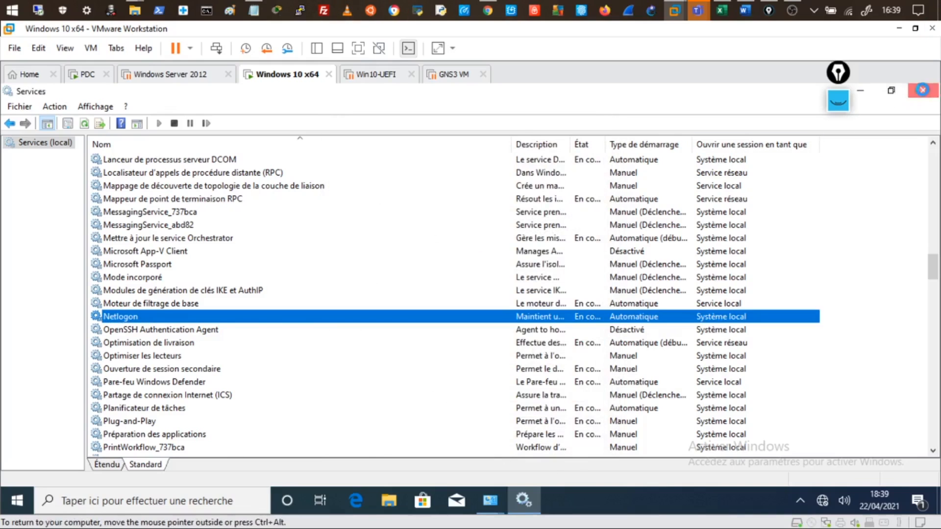
click(923, 91)
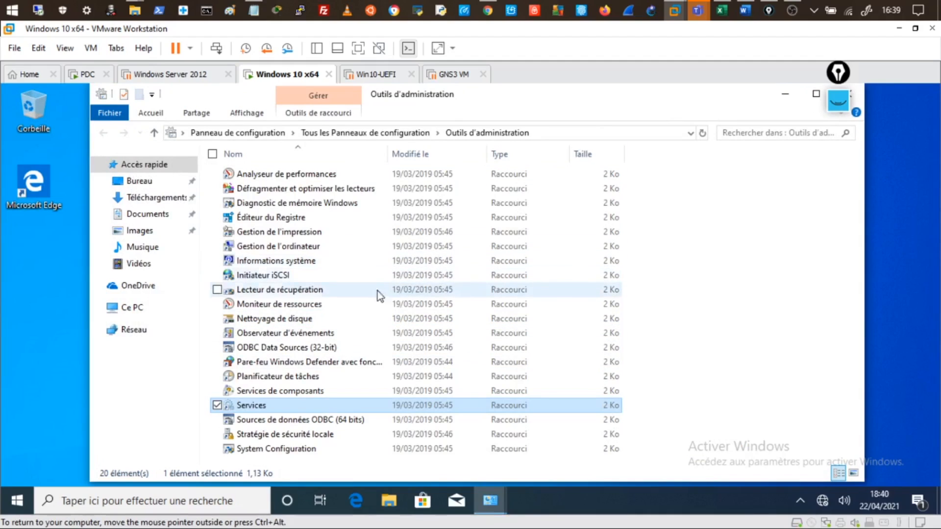
Step: Run Observateur d'événements as administrator, authenticating with the domain administrator's username and password
click(270, 332)
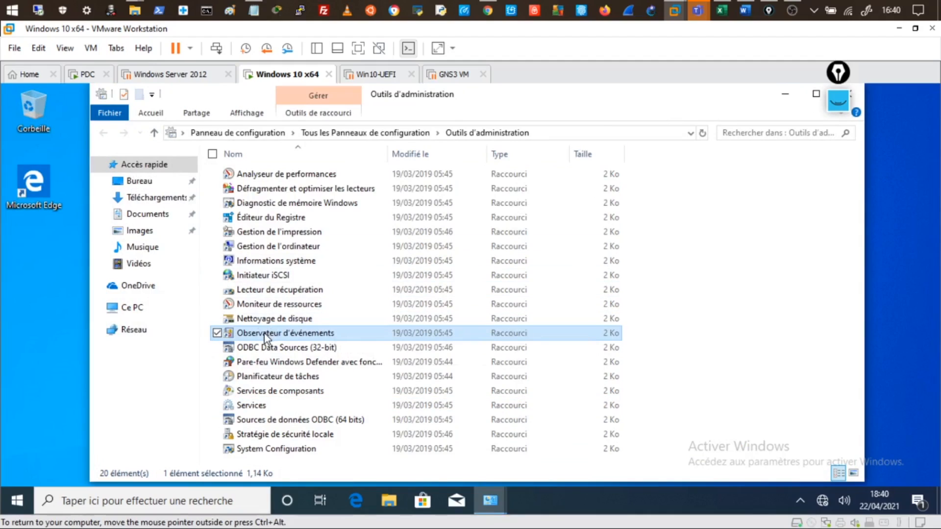
right_click(263, 334)
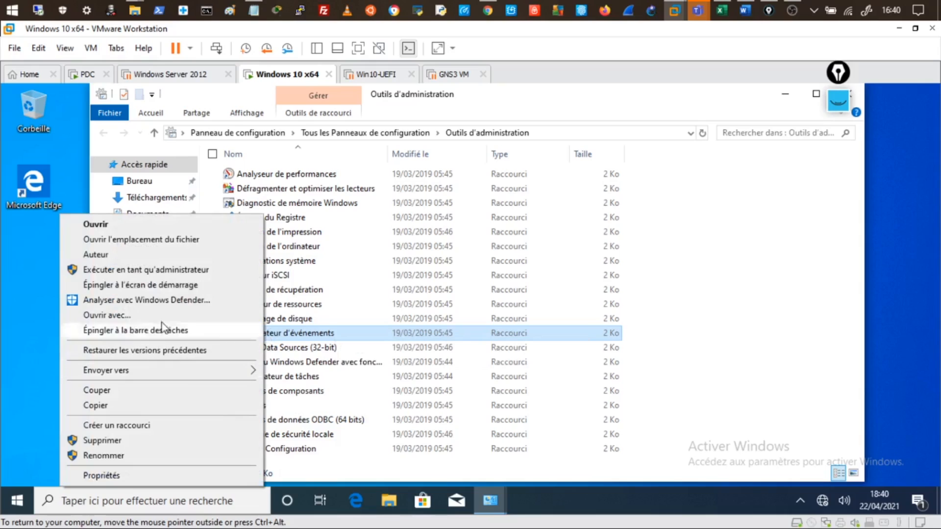
click(155, 271)
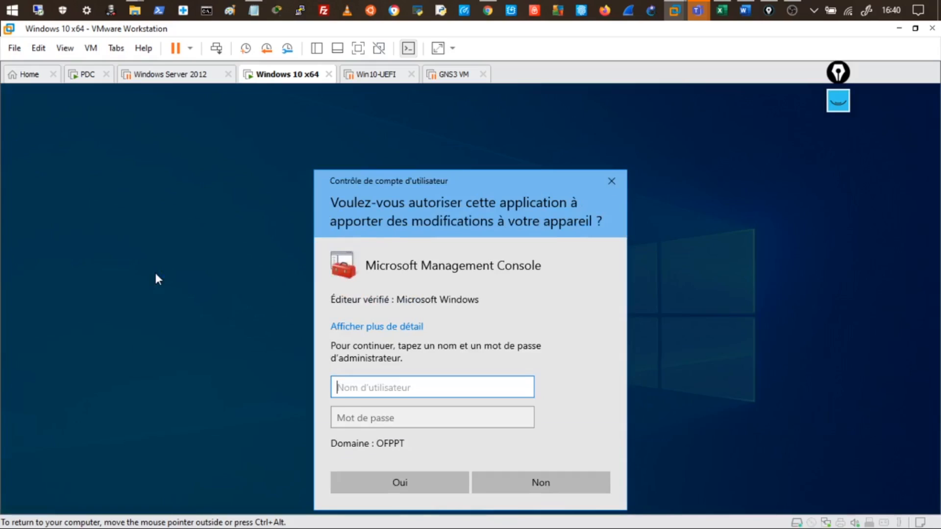
text(of)
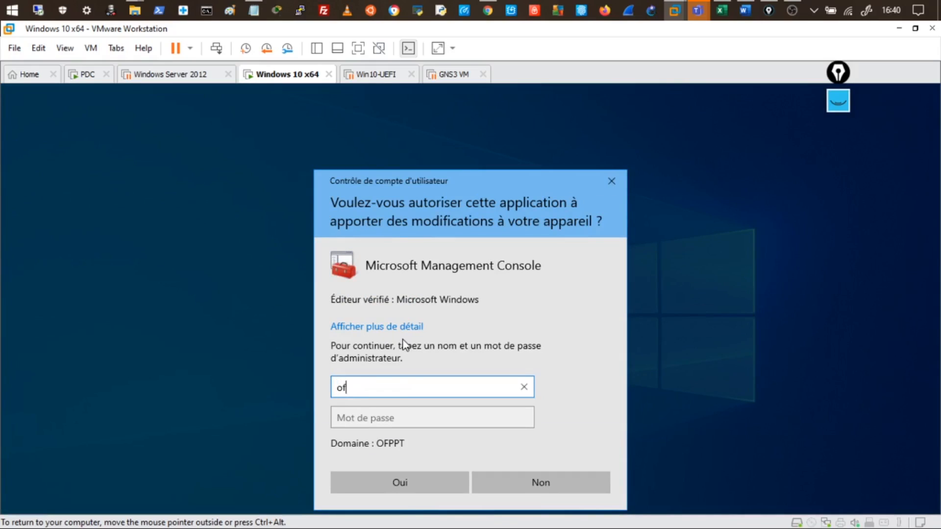
text(ppt\administra)
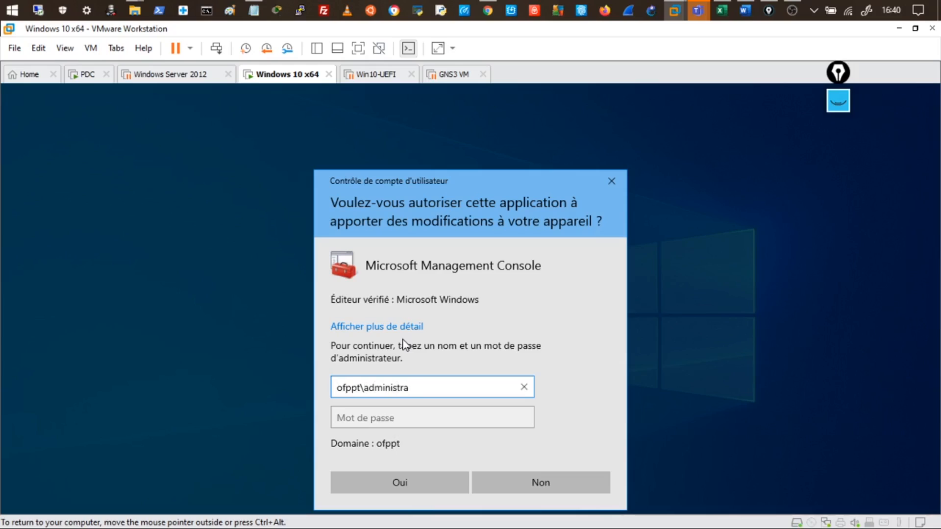
text(teur)
key(Tab)
text(********)
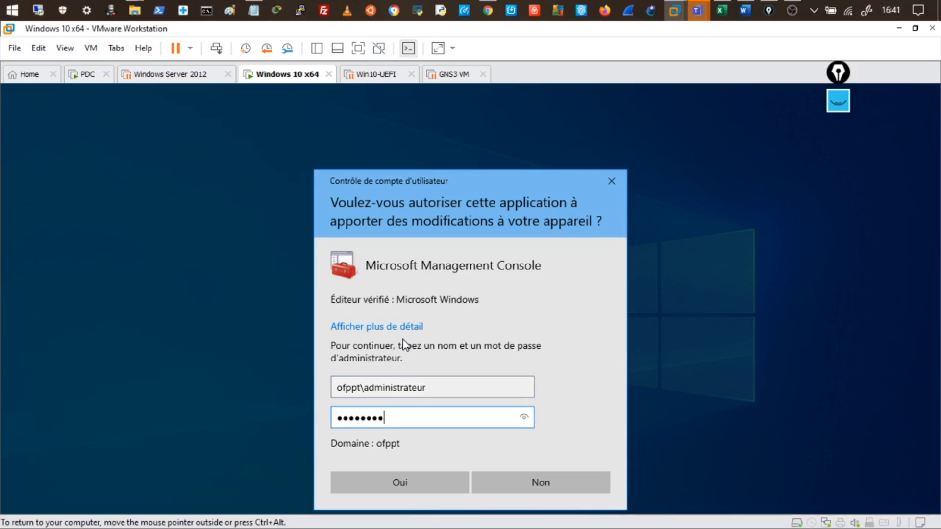
click(396, 486)
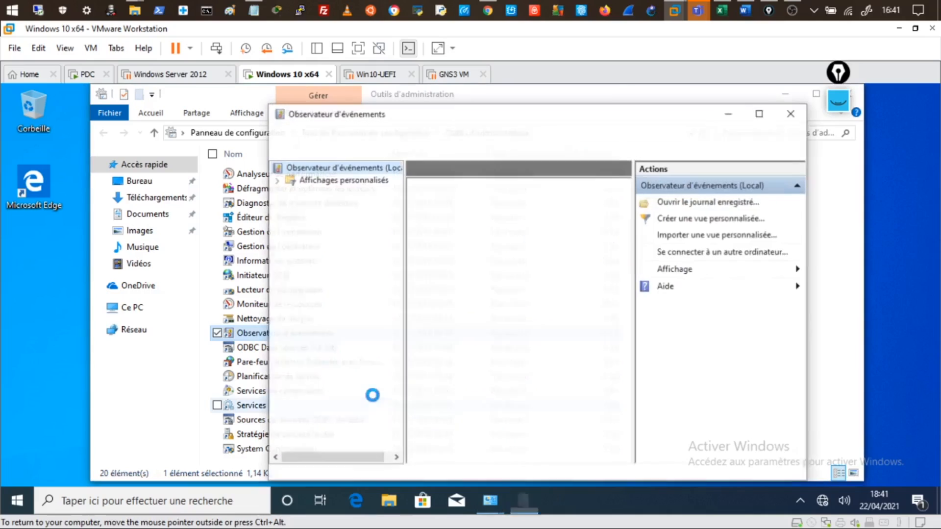
Step: Maximize Event Viewer and open the Sécurité log under Journaux Windows
double_click(396, 110)
click(9, 167)
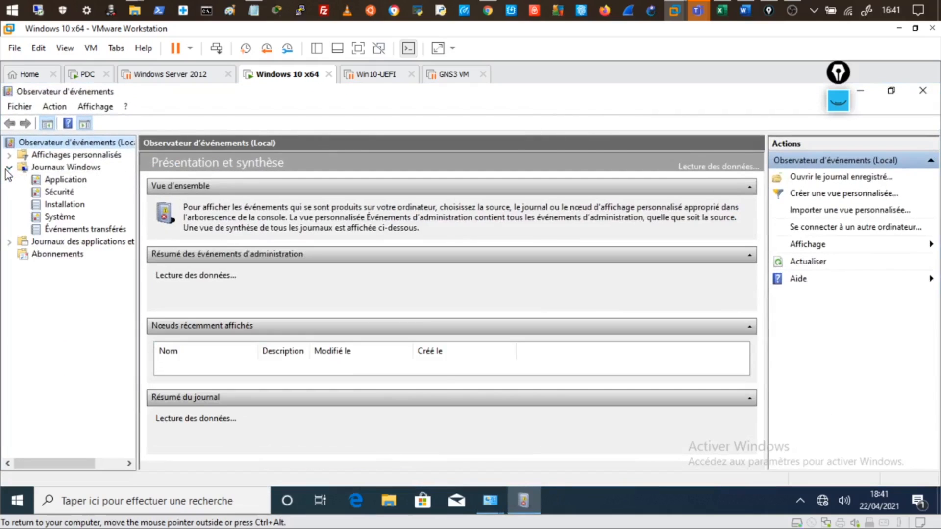
click(53, 195)
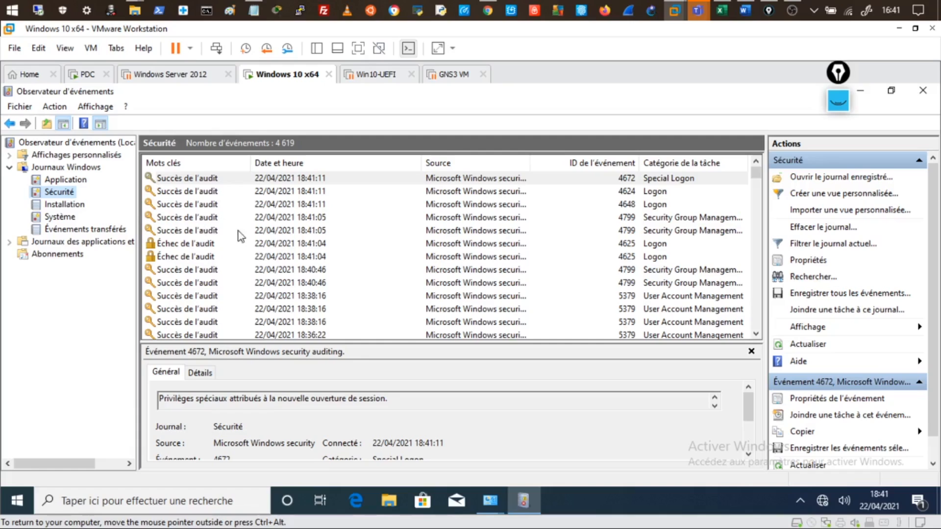
click(658, 191)
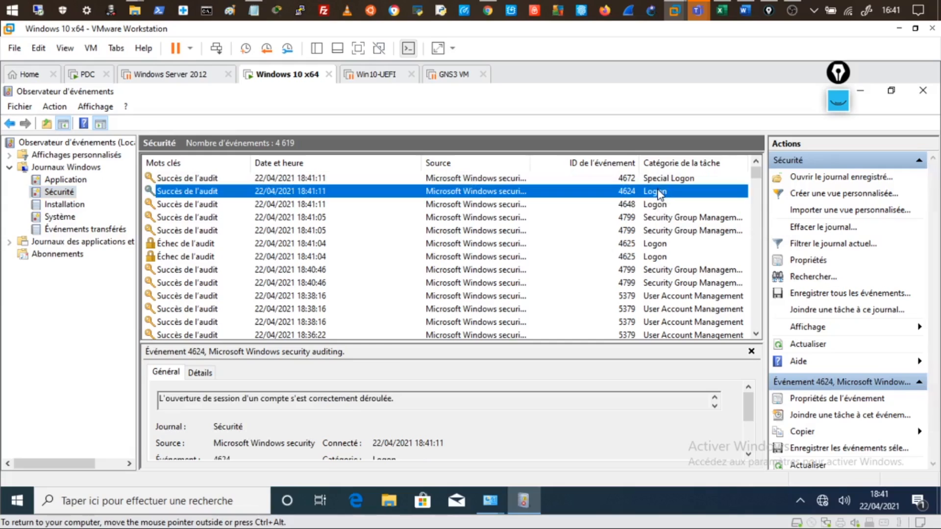
double_click(658, 191)
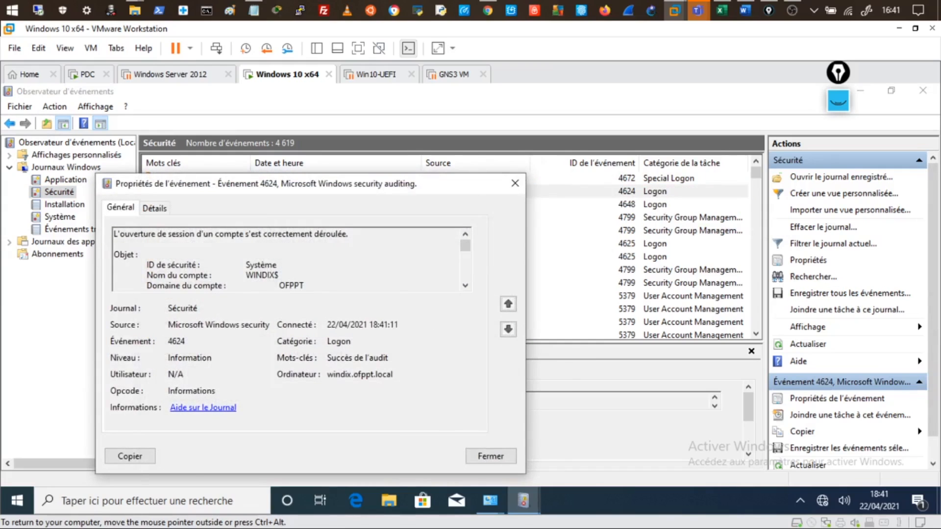
drag(408, 185, 443, 156)
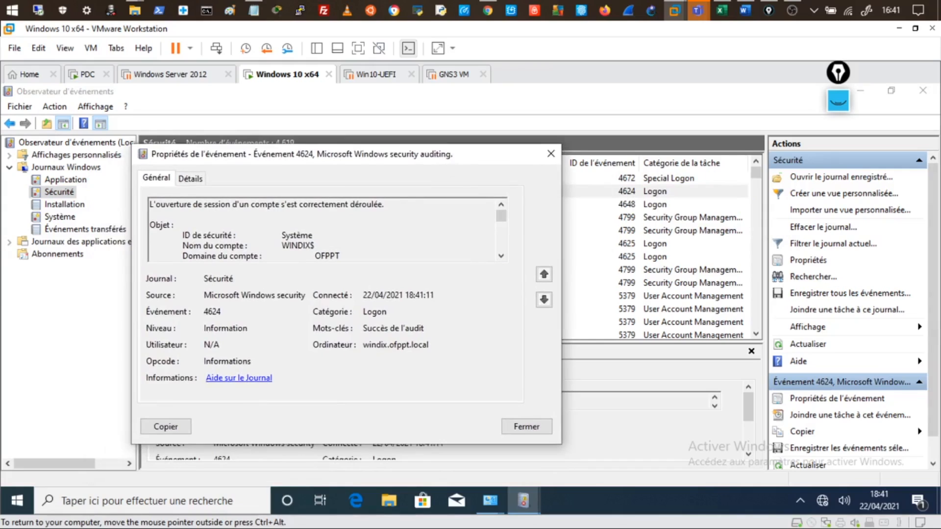
drag(386, 205, 289, 214)
scroll(323, 230, down, 1)
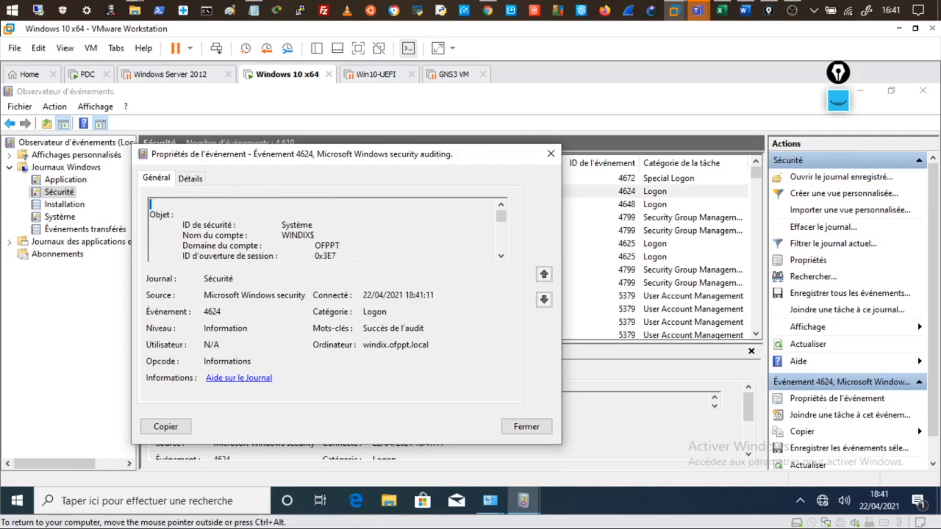
double_click(313, 214)
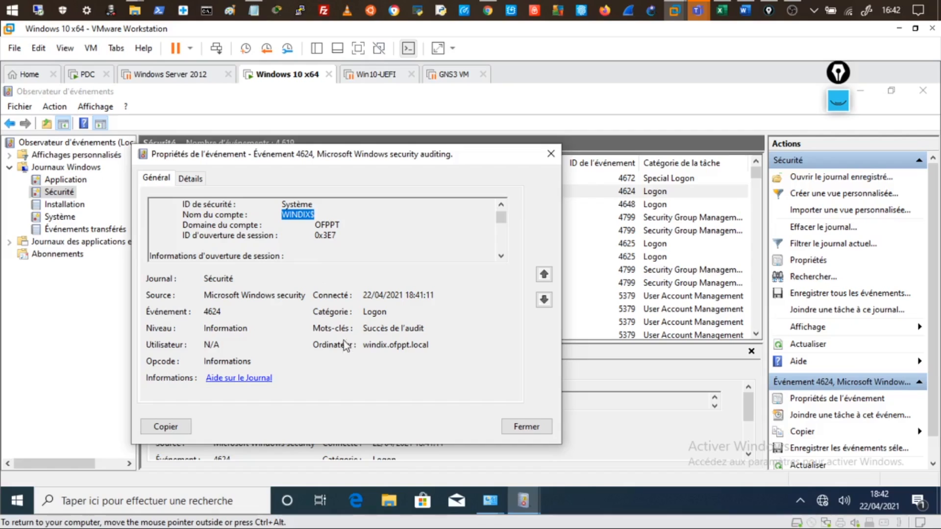
drag(363, 344, 430, 344)
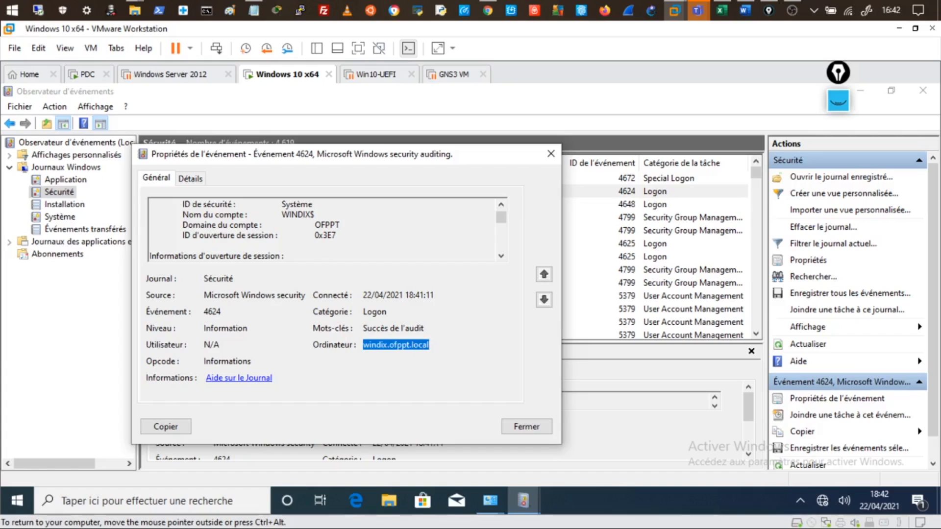
scroll(324, 229, down, 2)
scroll(323, 229, up, 4)
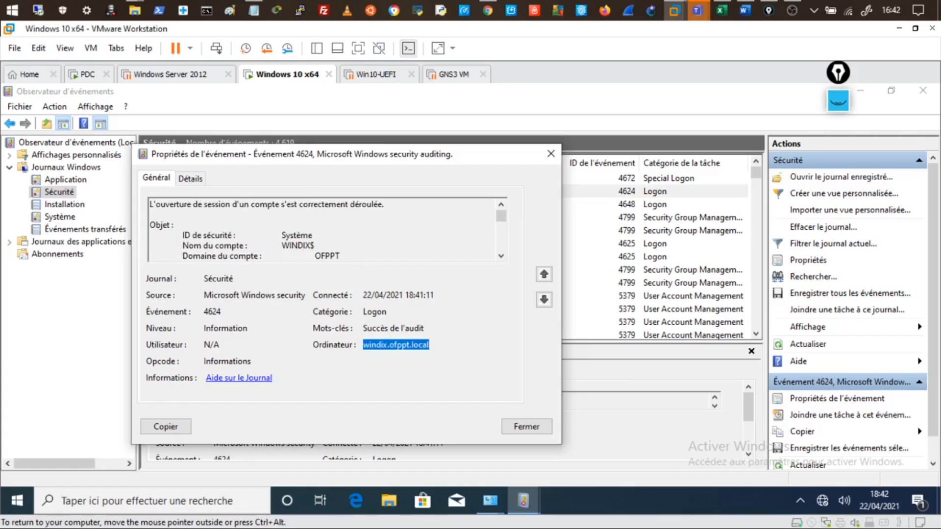
drag(177, 205, 183, 215)
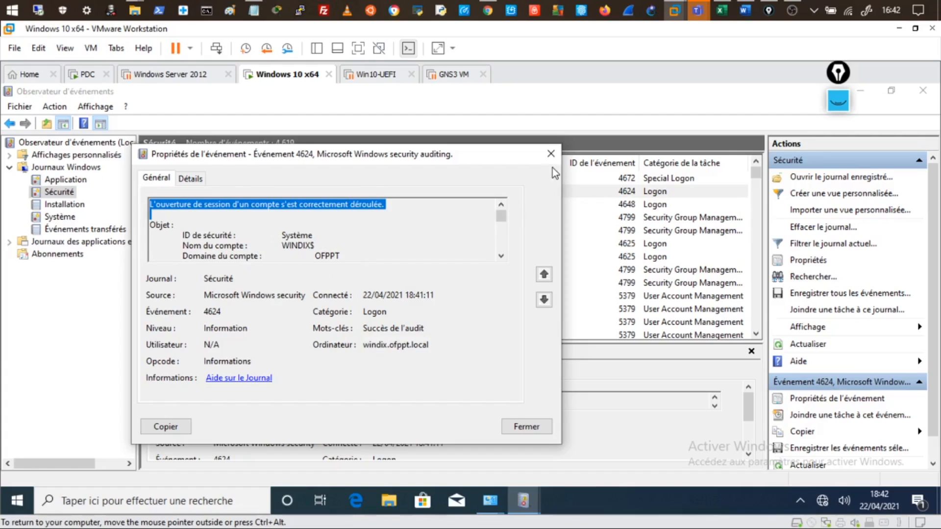
click(363, 345)
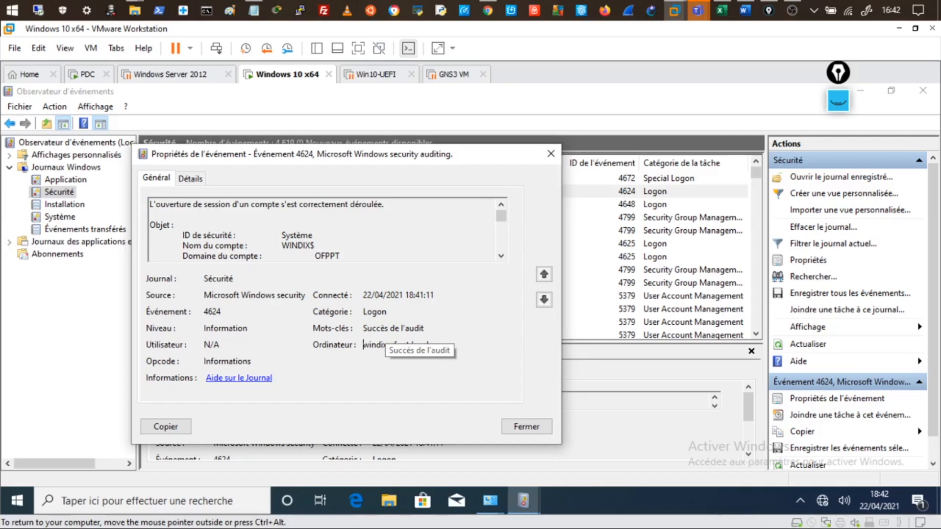
click(551, 154)
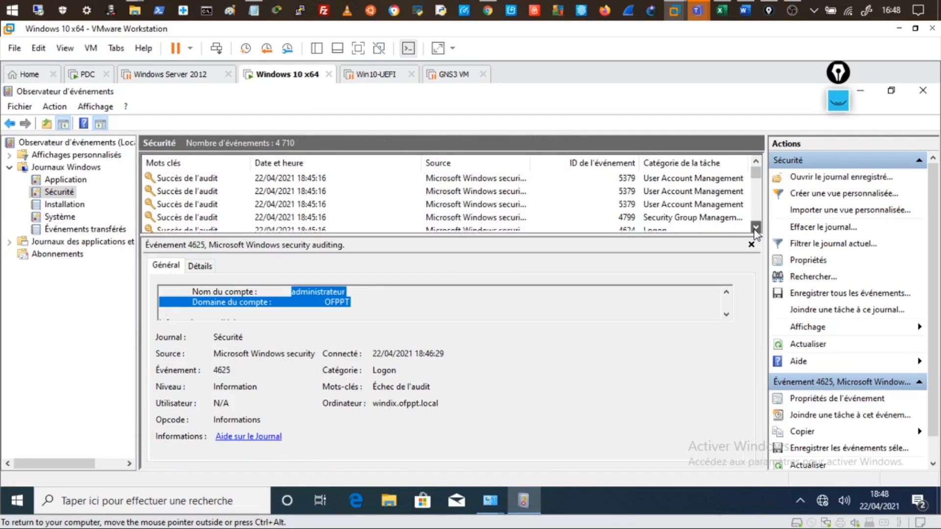
Step: Select the newer 4624 logon event and highlight its user name and security ID line
click(664, 216)
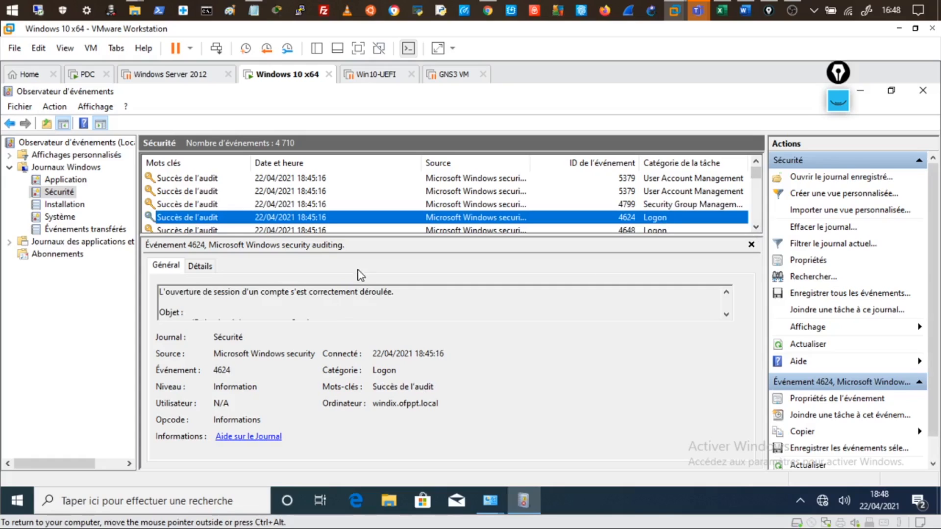
scroll(363, 299, down, 3)
scroll(363, 301, down, 5)
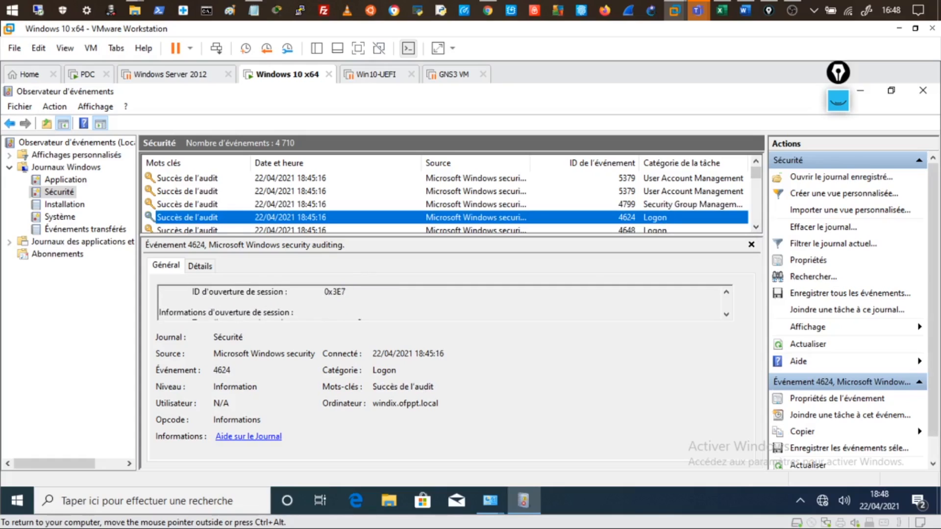
scroll(363, 302, up, 4)
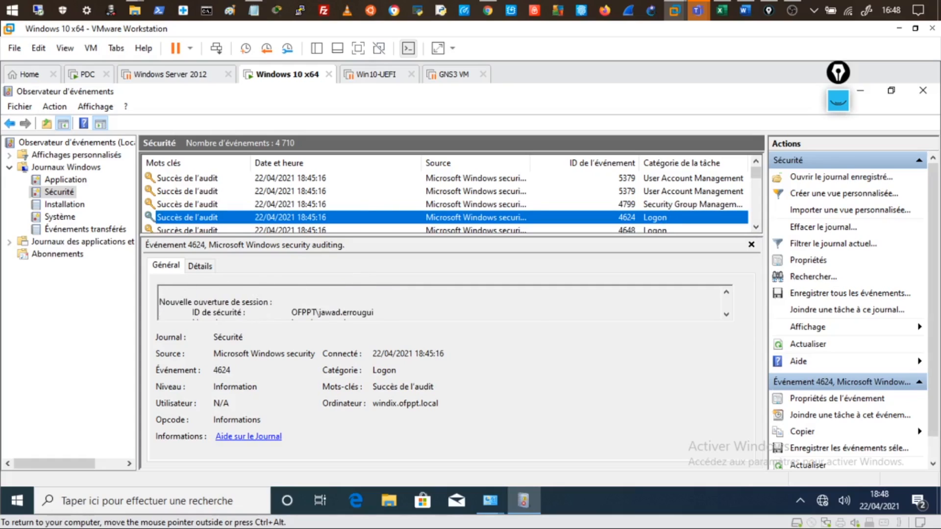
drag(374, 312, 300, 320)
scroll(314, 304, up, 3)
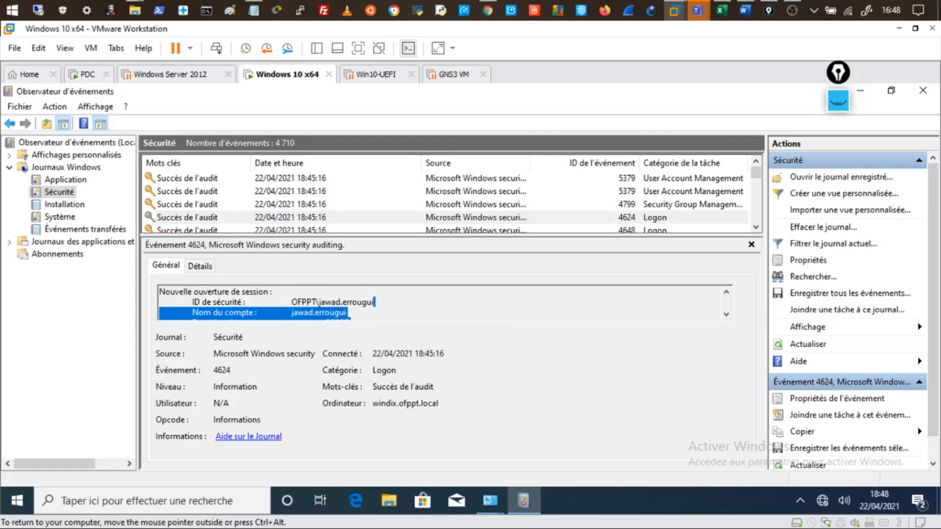
drag(374, 302, 160, 302)
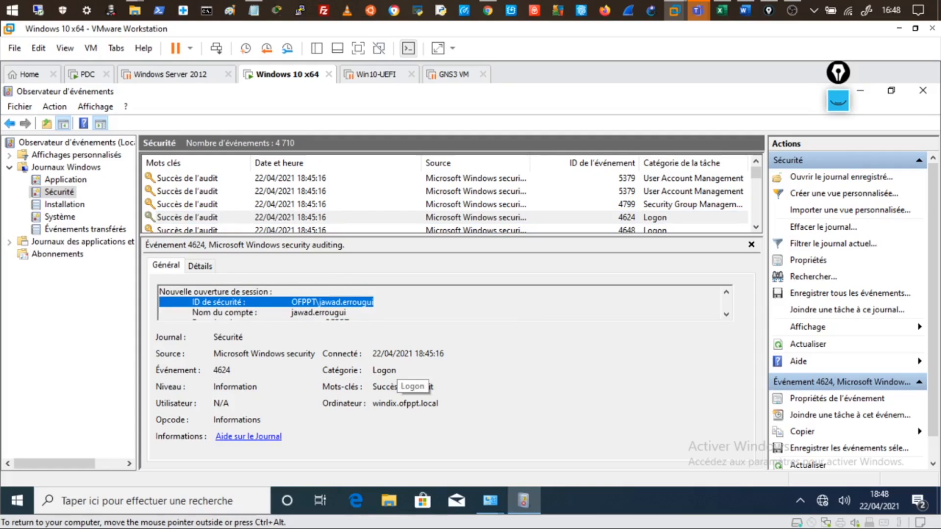
Step: In the 4624 event properties, select the account identifier line and computer name windix.ofppt.local
double_click(658, 217)
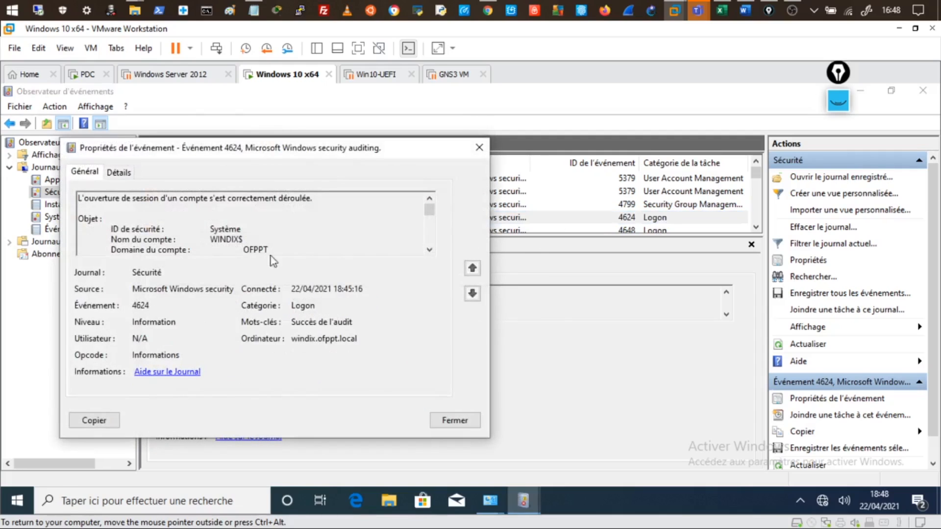
scroll(253, 223, down, 6)
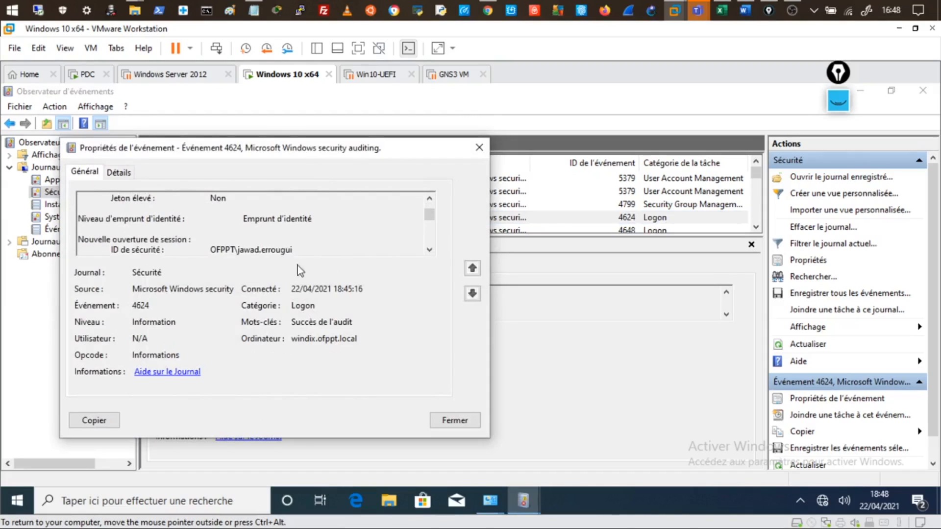
triple_click(293, 250)
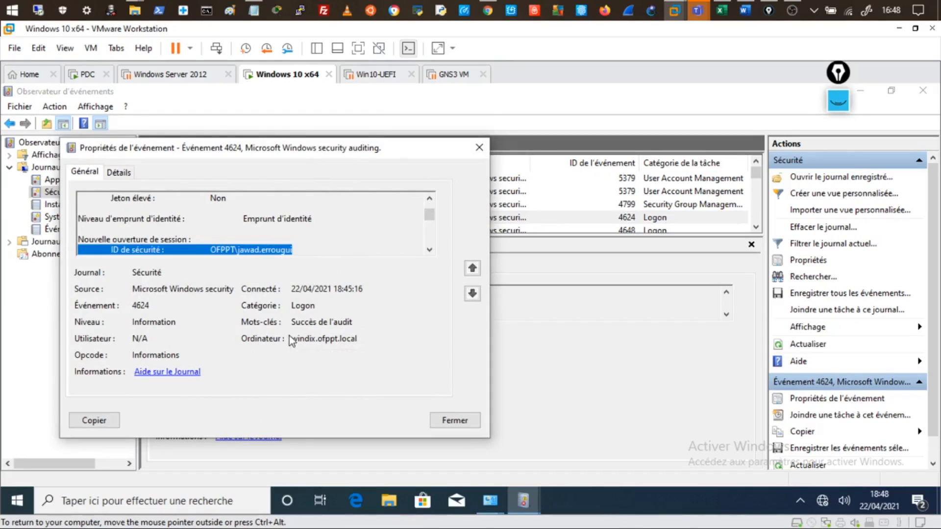
click(358, 339)
double_click(357, 338)
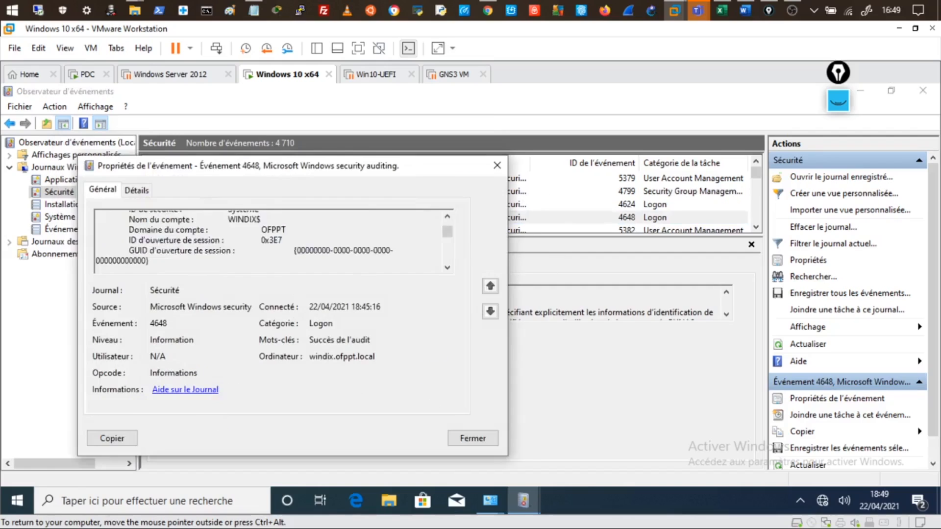
scroll(274, 241, up, 2)
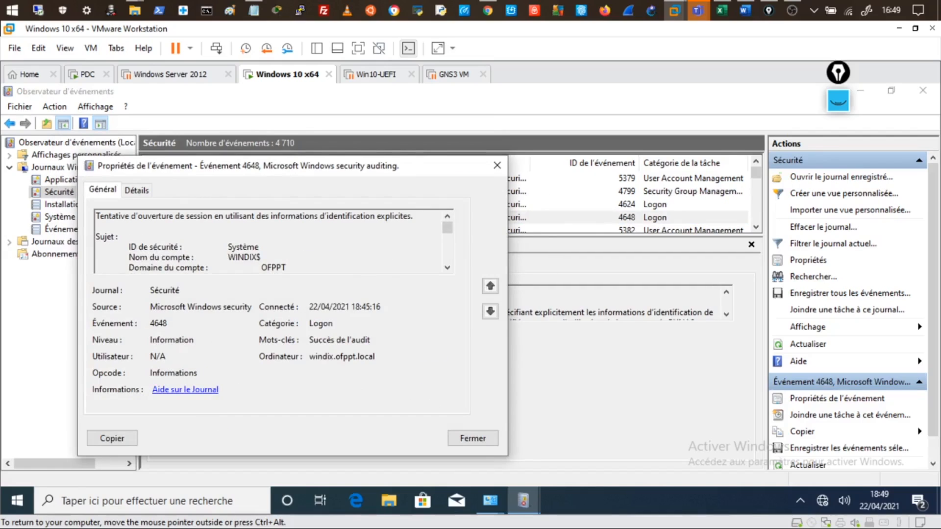
Step: Close the event properties and read the 4634 Logoff event's description
click(497, 165)
scroll(684, 220, down, 1)
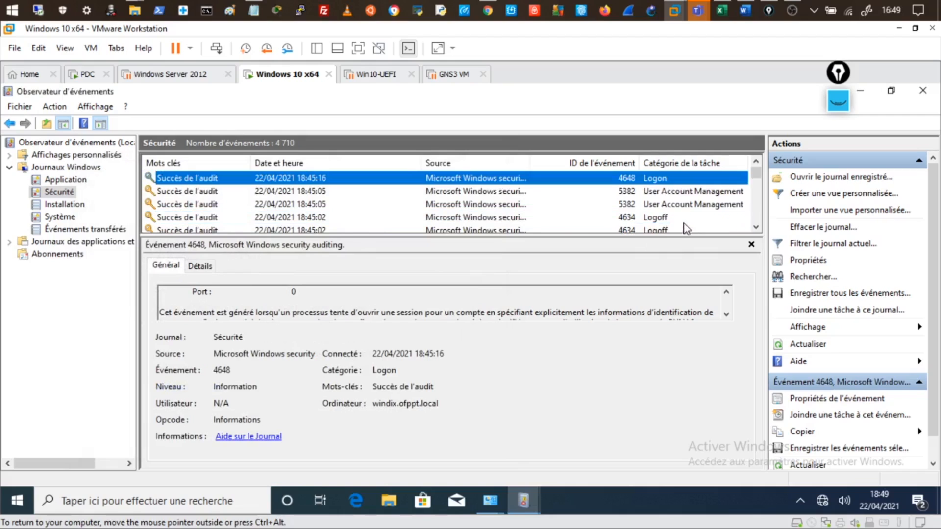
click(658, 222)
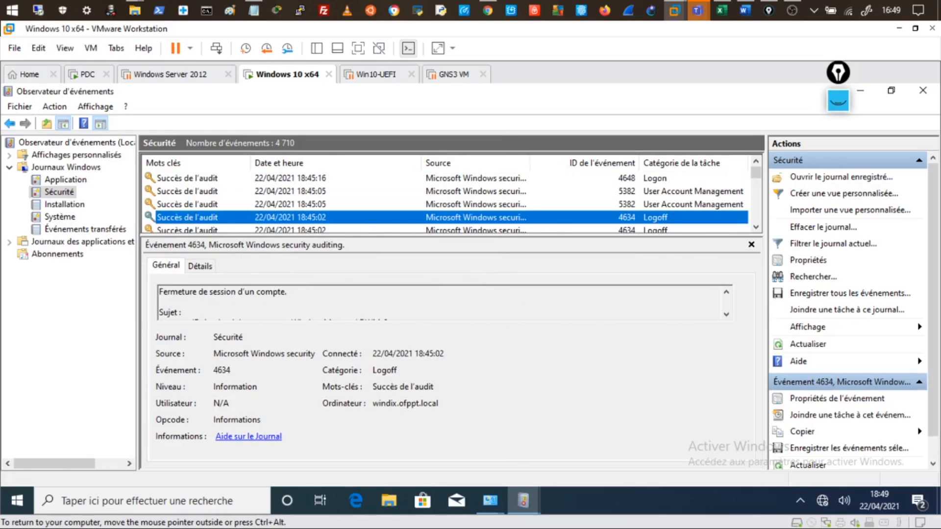
key(Down)
key(Down)
key(Down)
key(Down)
key(Down)
key(Down)
key(Down)
key(Down)
key(Down)
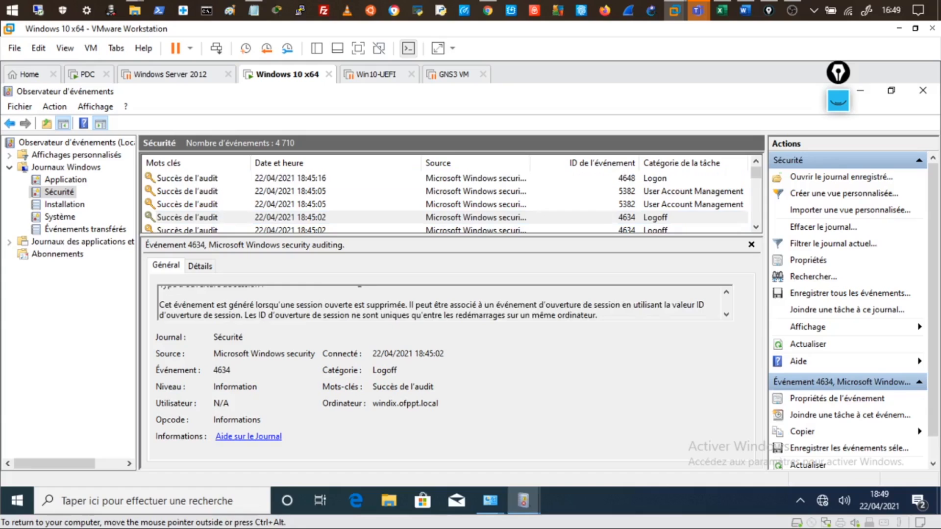
scroll(441, 301, up, 4)
scroll(471, 302, up, 1)
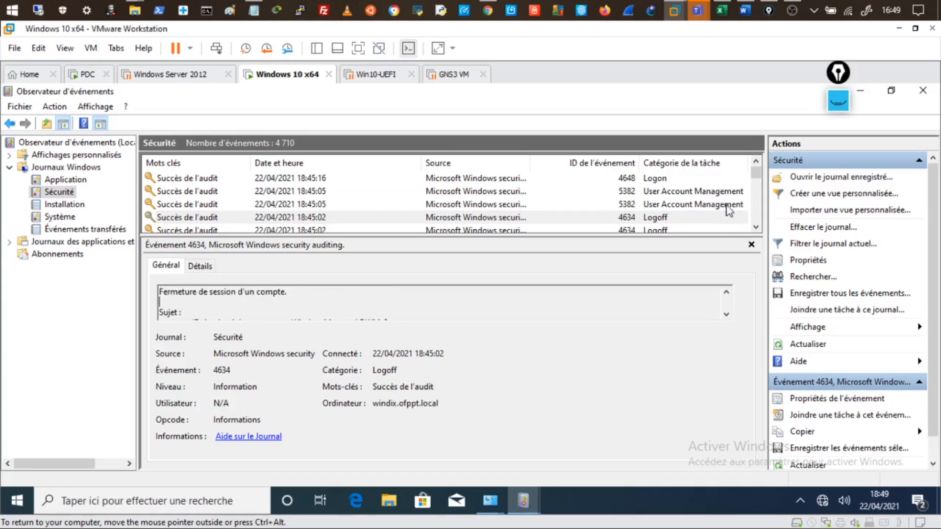
scroll(715, 205, up, 5)
Step: Show the newest 4672 Special Logon event and highlight SeSecurityPrivilege in its privilege list
click(671, 178)
click(471, 295)
scroll(442, 301, down, 5)
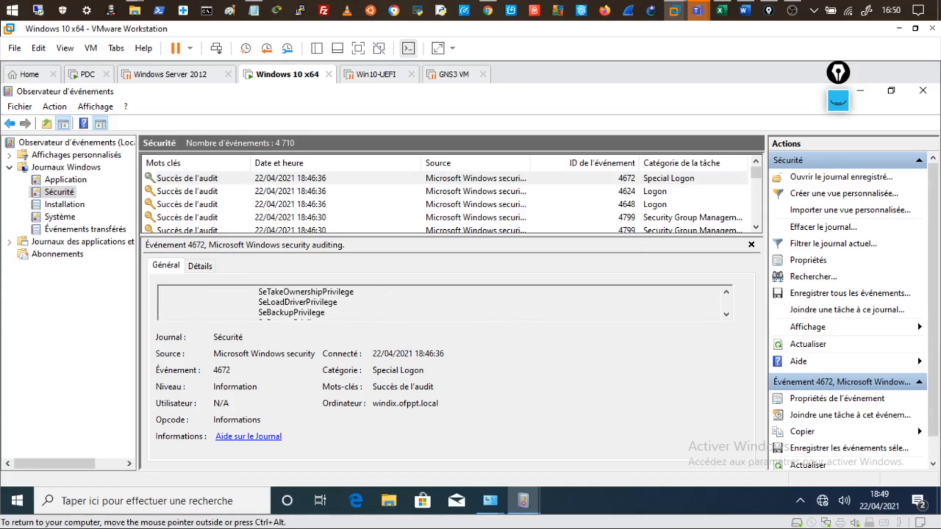
scroll(441, 302, down, 3)
scroll(442, 301, up, 3)
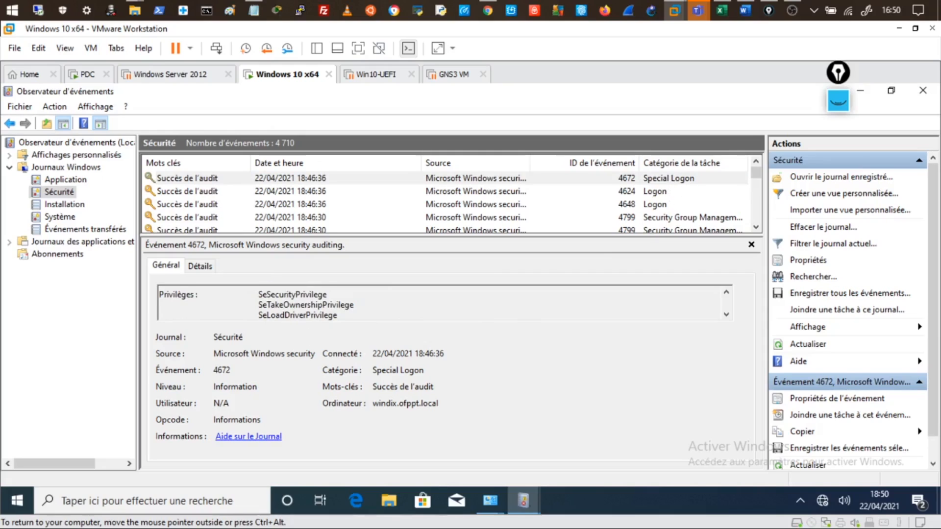
drag(258, 294, 327, 294)
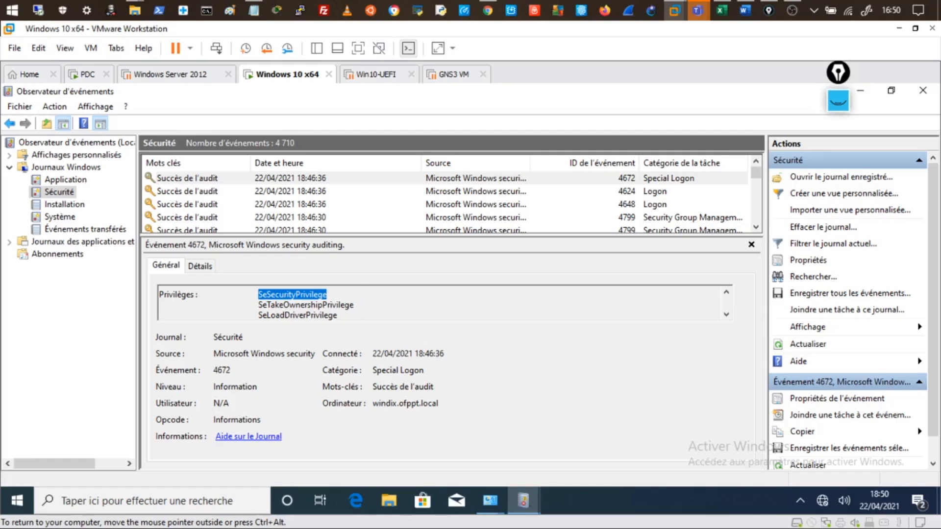
scroll(441, 301, down, 2)
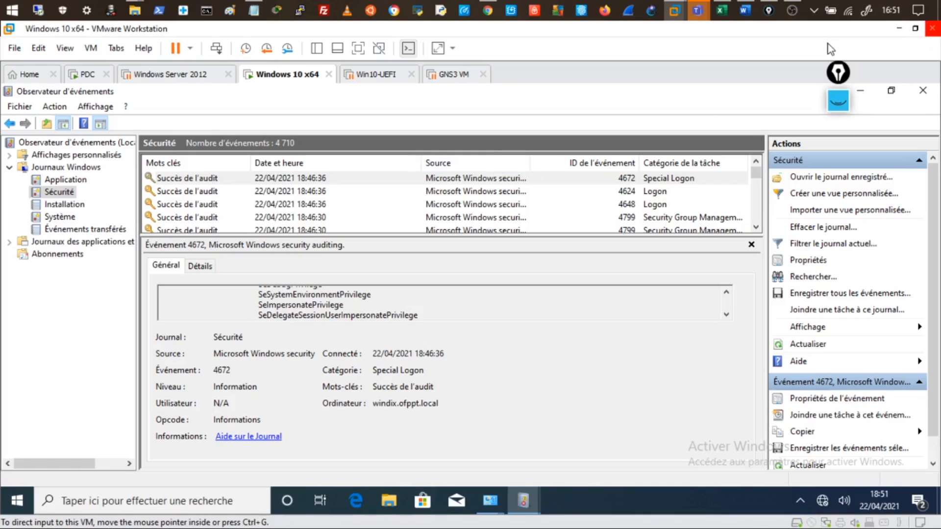
Step: Minimize VMware and bring up the PDC virtual machine at its lock screen
click(901, 32)
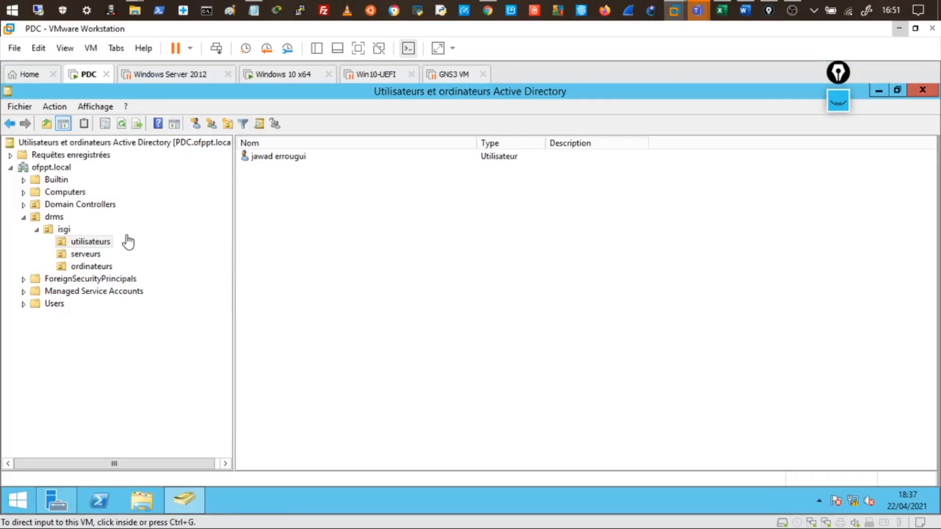
click(74, 190)
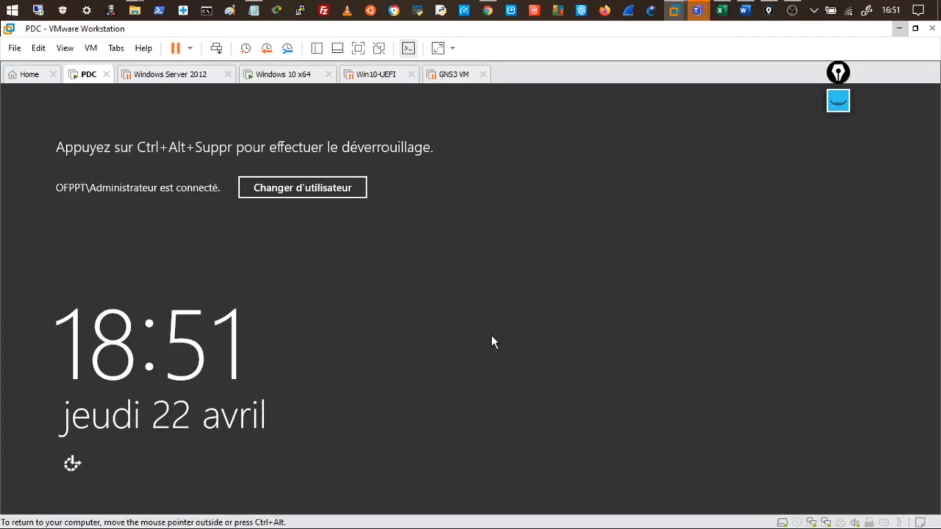
Step: Unlock the PDC server with the Administrateur password
key(ctrl+alt+Insert)
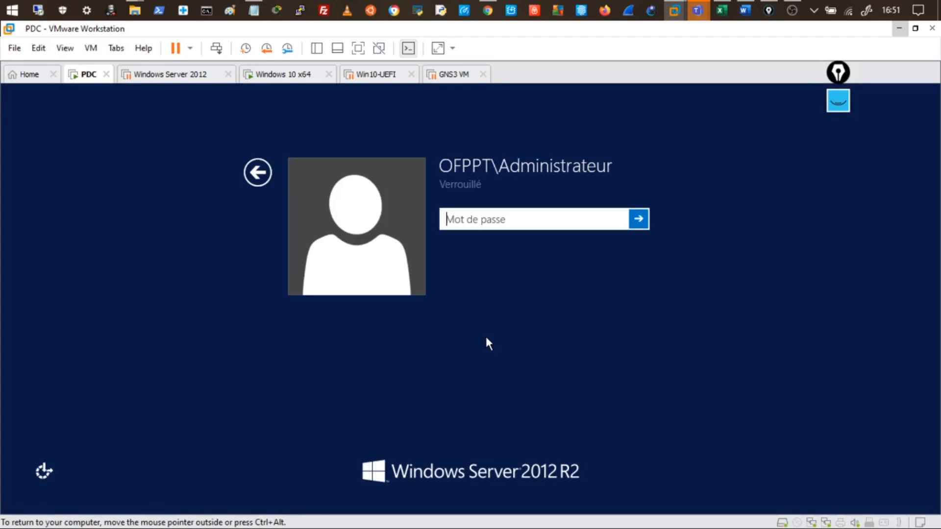
text(•••••)
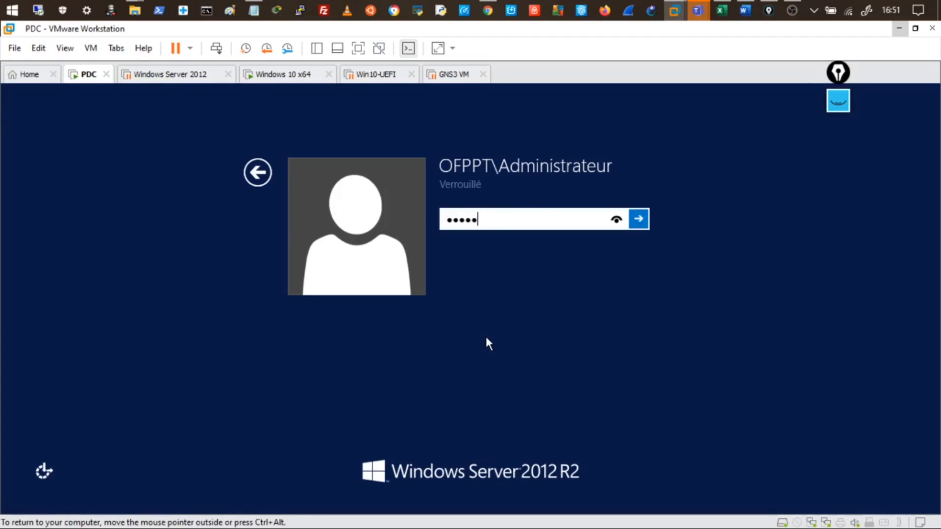
text(•••••)
key(Return)
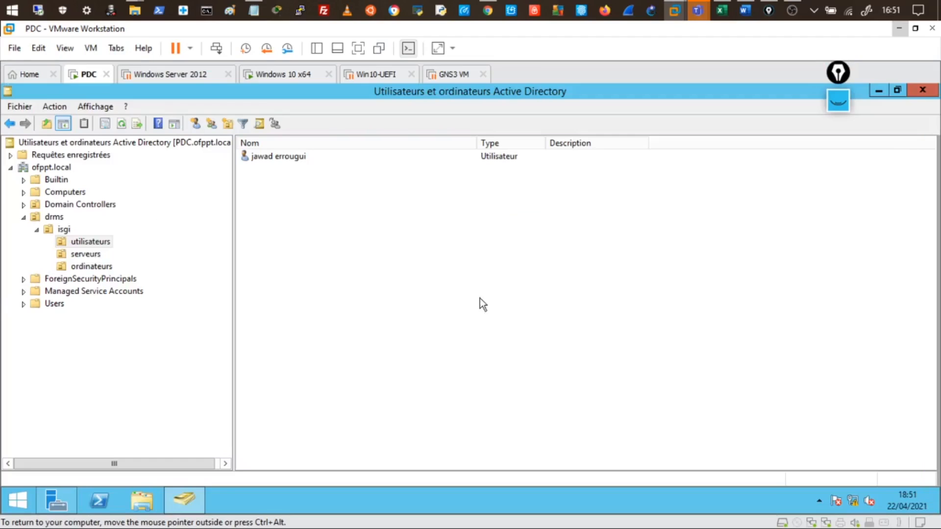
Step: Compare the Computers container (WINDIX) with Domain Controllers (PDC) in Active Directory Users and Computers
click(67, 194)
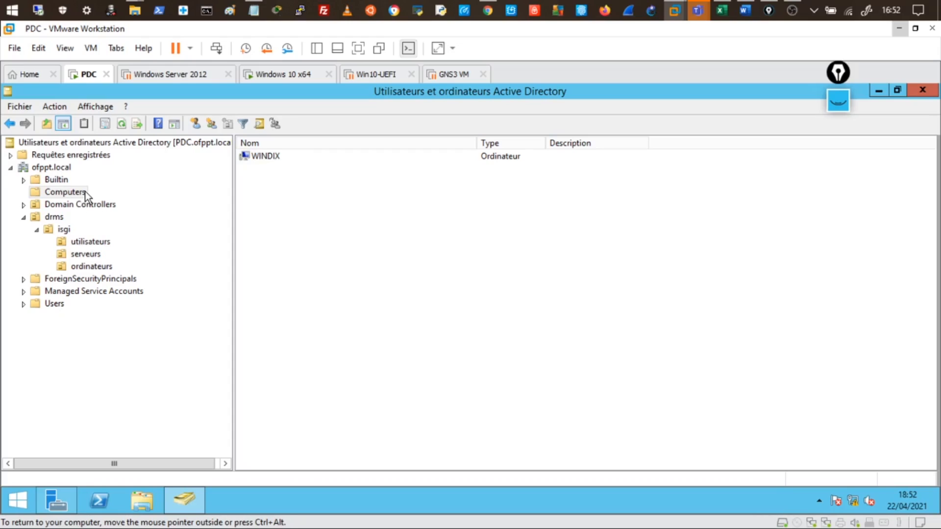
click(74, 206)
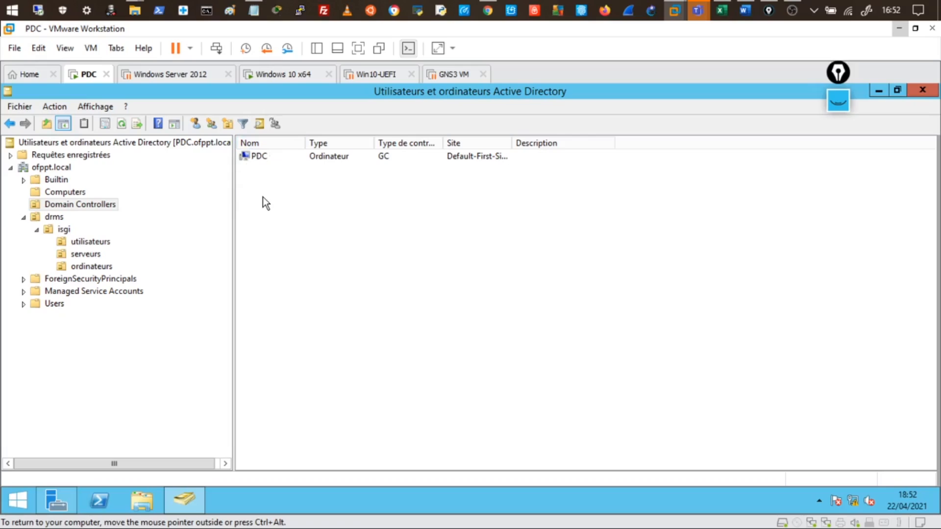
click(256, 158)
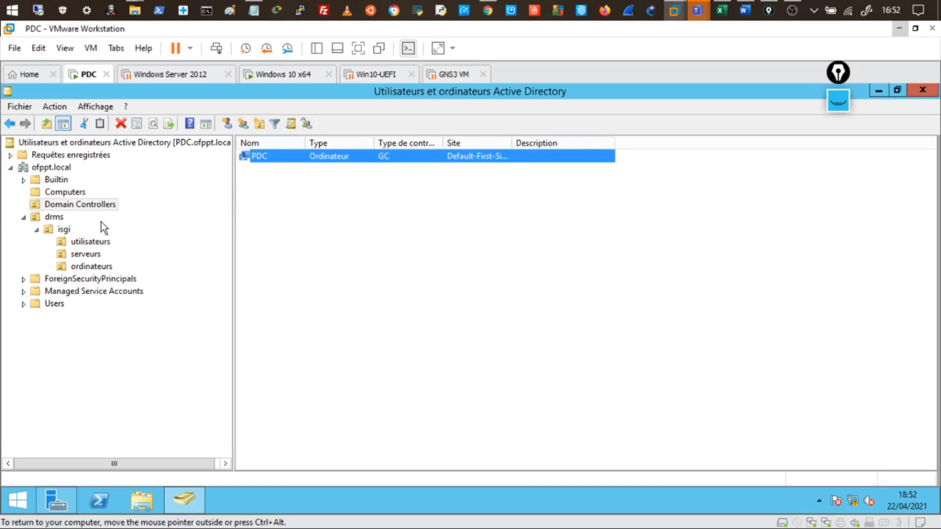
click(66, 194)
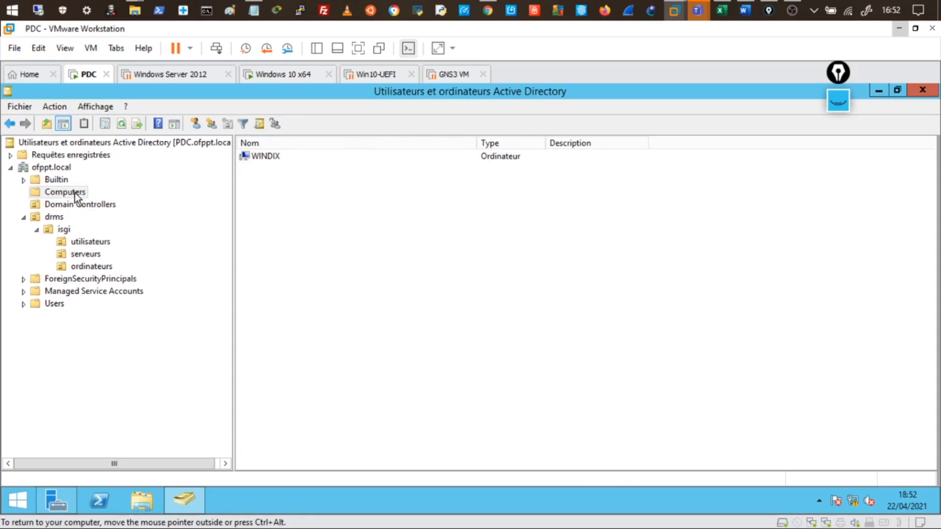
click(74, 205)
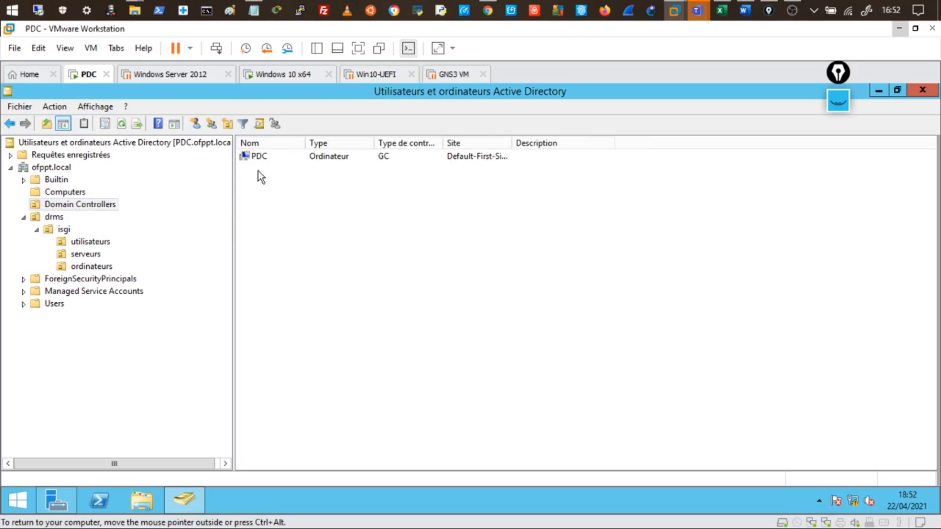
click(257, 157)
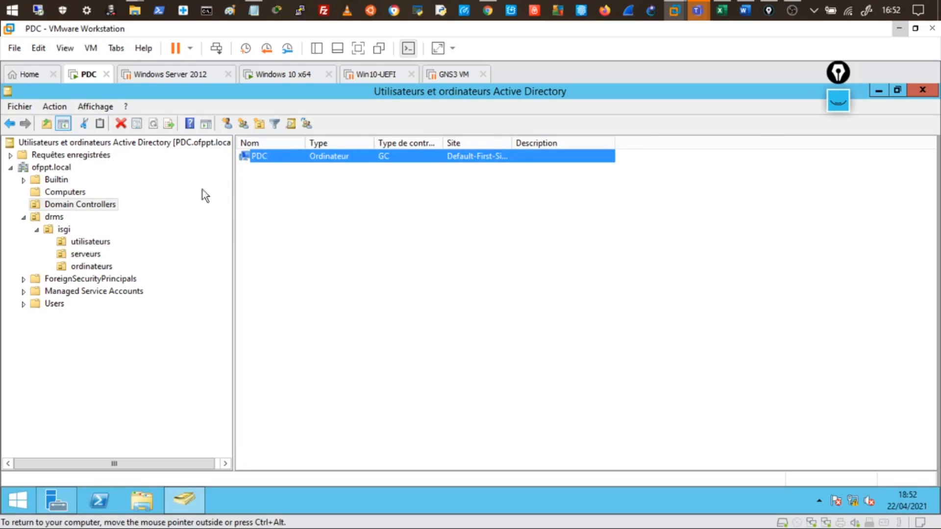
click(84, 205)
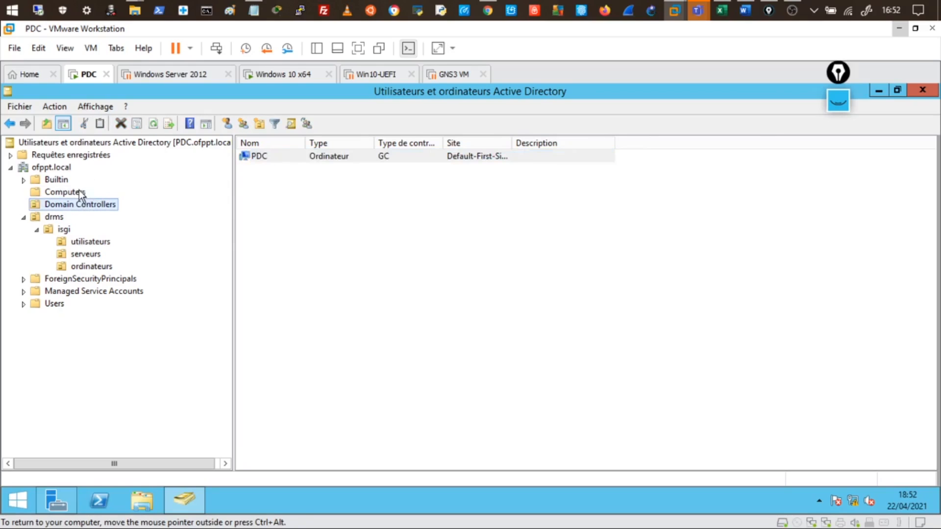
click(78, 191)
Step: Check WINDIX's OS Windows 10 Professionnel, then its Membre de, Délégation, Appel entrant tabs, and close
double_click(257, 156)
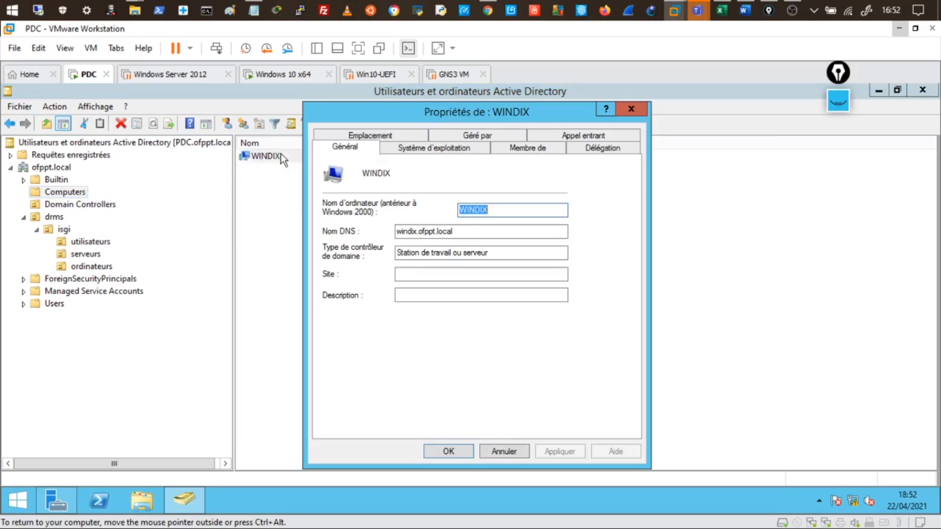
click(391, 148)
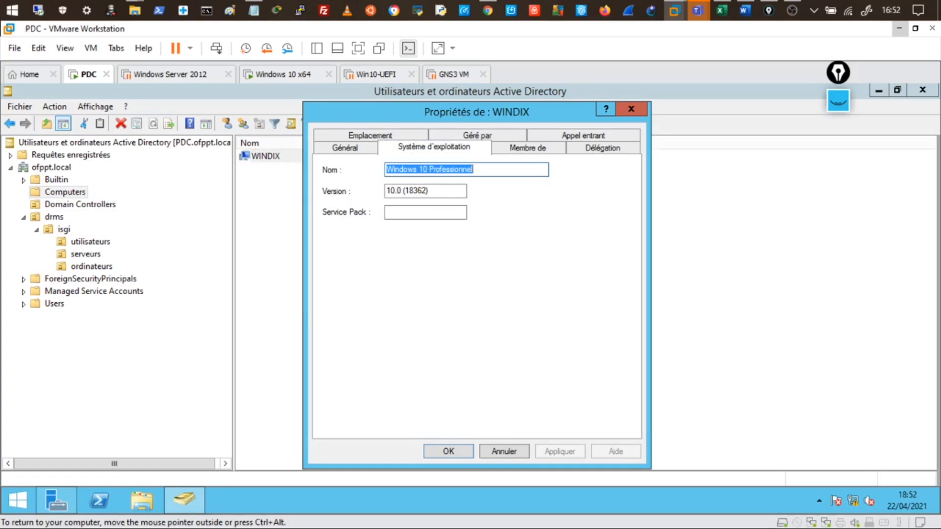
drag(473, 169, 386, 169)
click(528, 148)
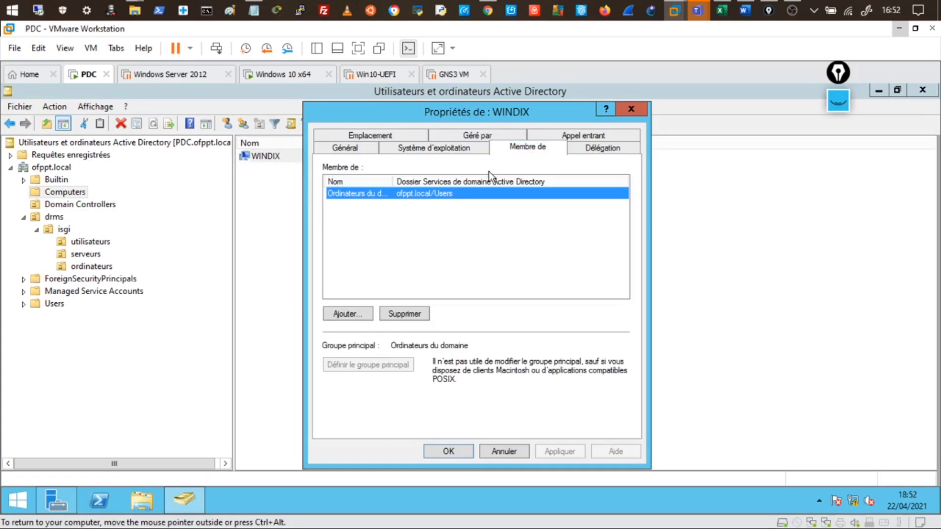
click(587, 151)
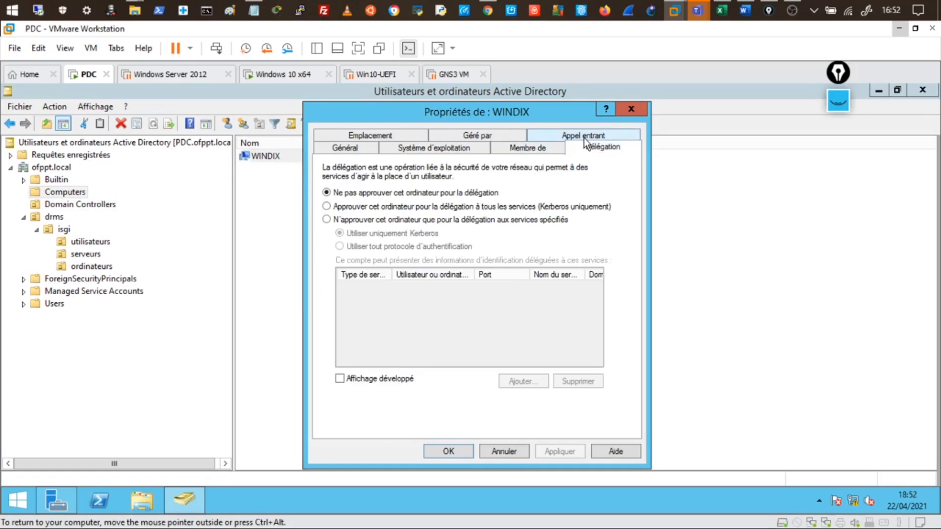
click(584, 137)
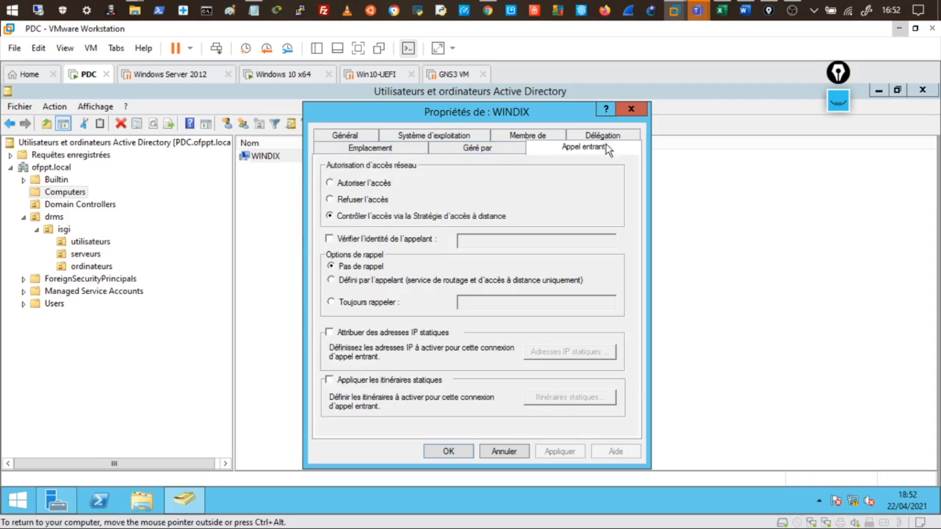
click(633, 110)
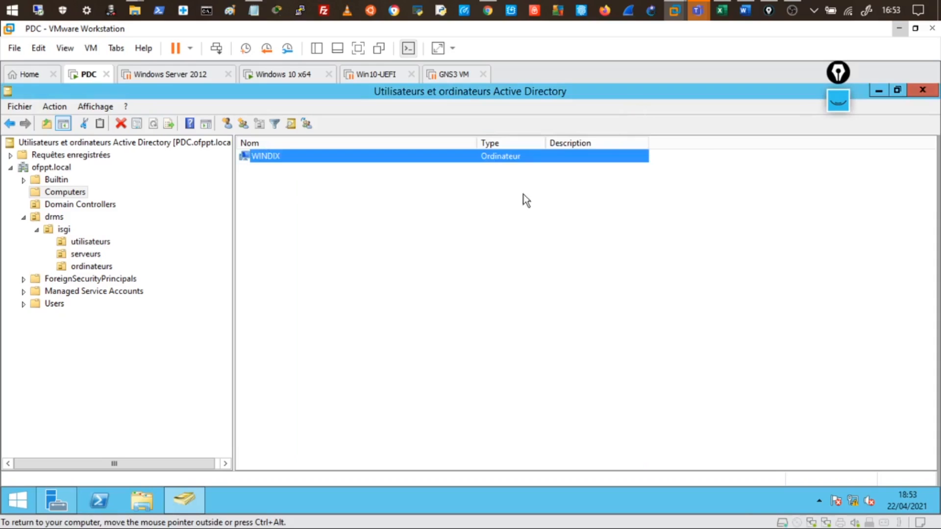
Step: Select the drms/isgi/ordinateurs OU and preview the New Computer dialog, then cancel it
click(337, 287)
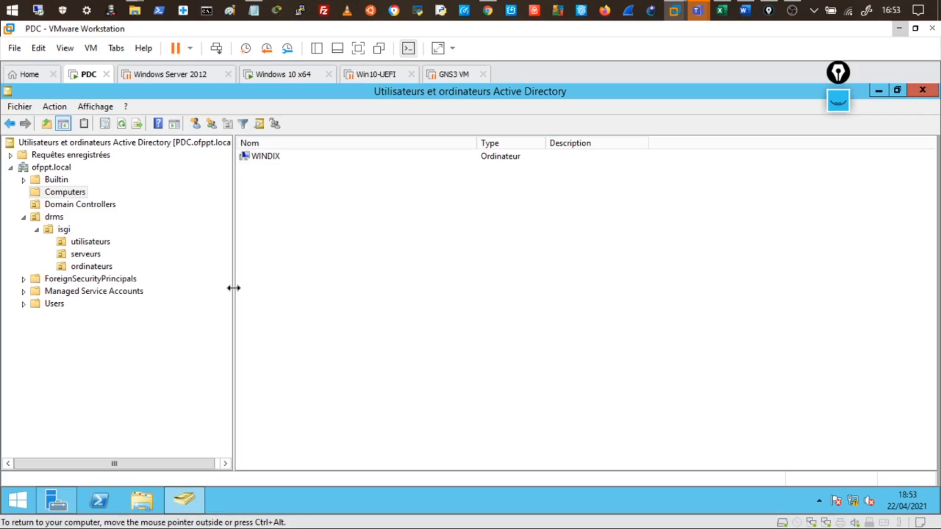
click(86, 269)
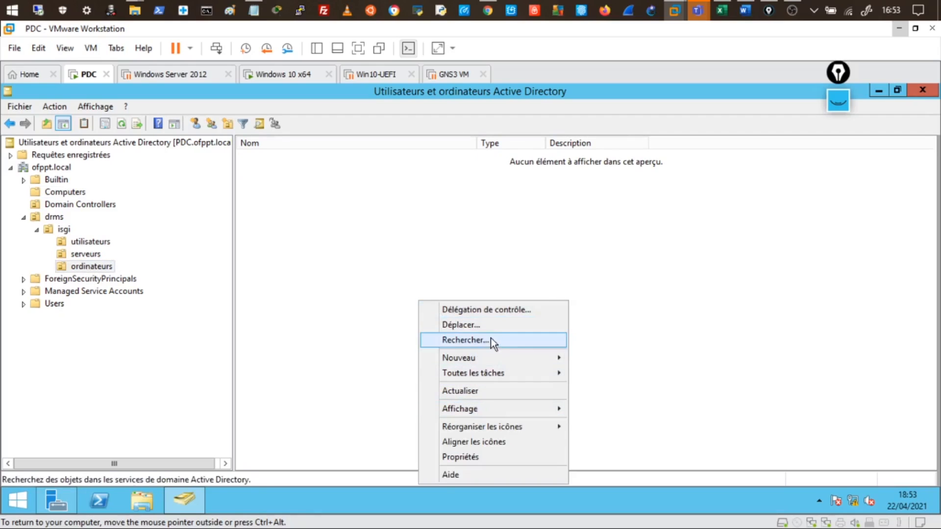
mouse_move(488, 363)
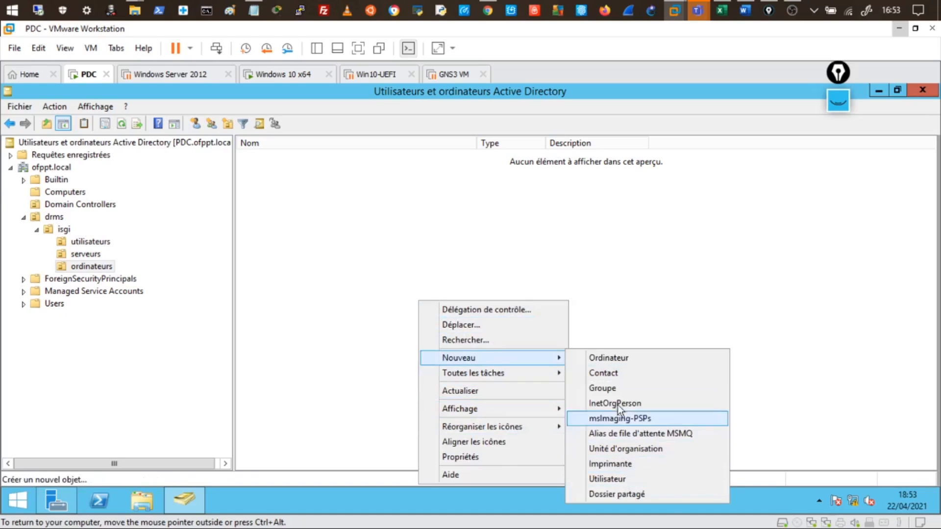
click(617, 361)
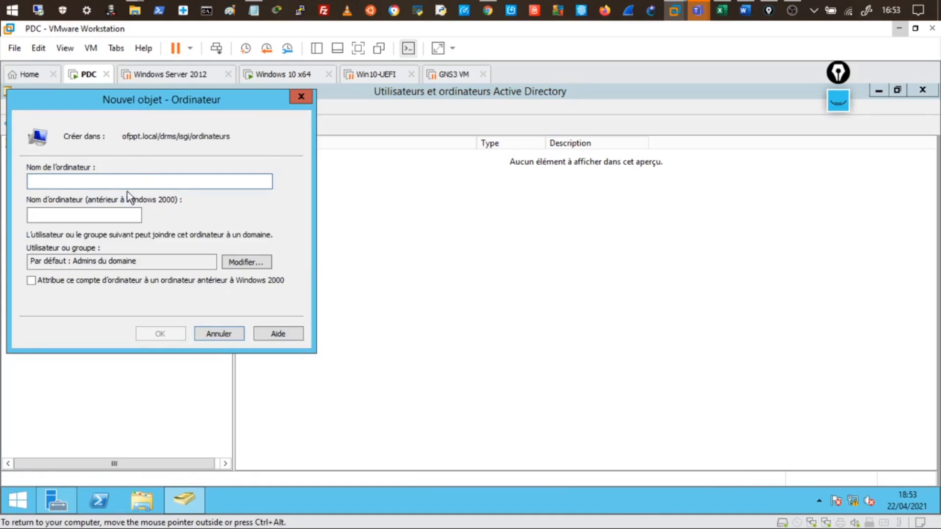
drag(132, 107, 417, 178)
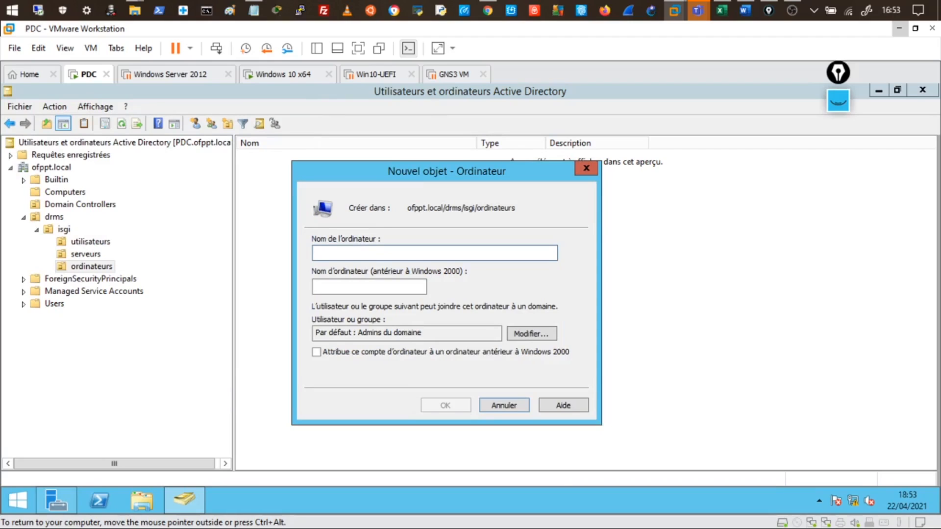
click(513, 409)
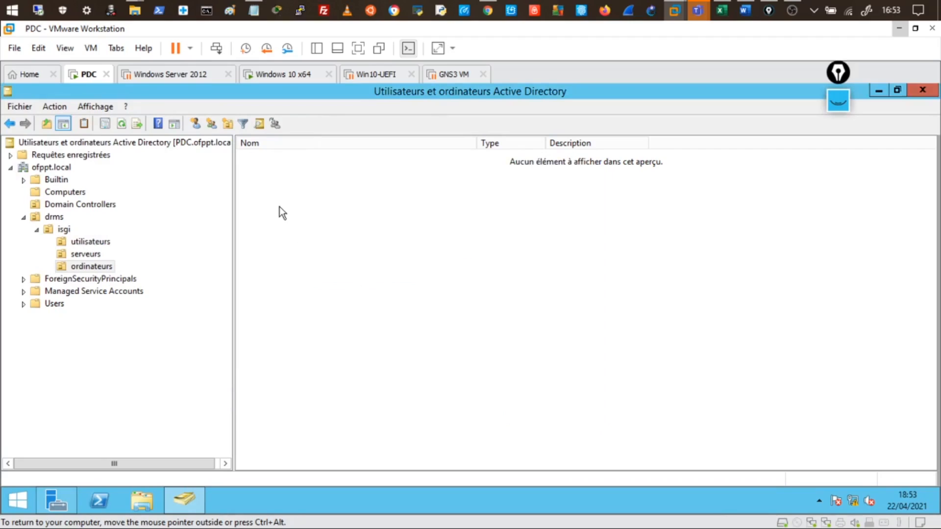
Step: Create computer account serv01 in the ordinateurs OU, then view the Computers container
right_click(94, 270)
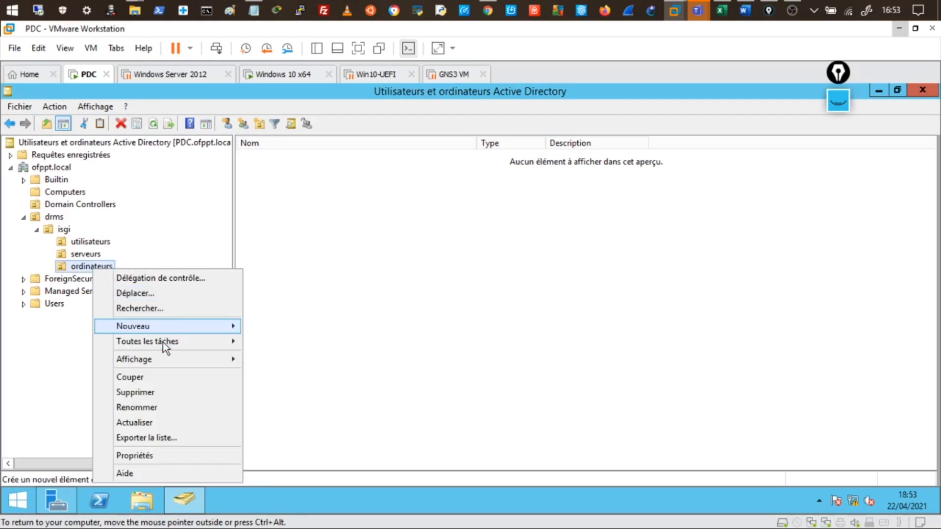
mouse_move(176, 329)
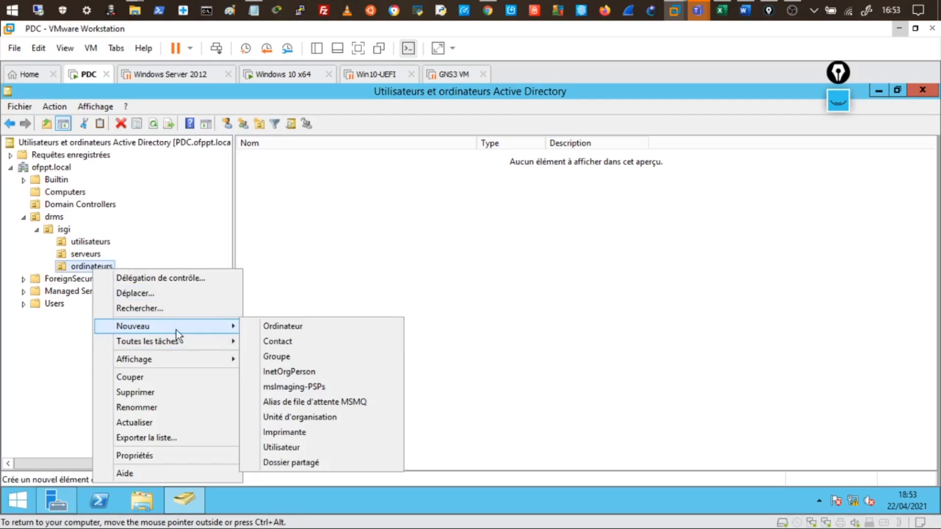
click(293, 328)
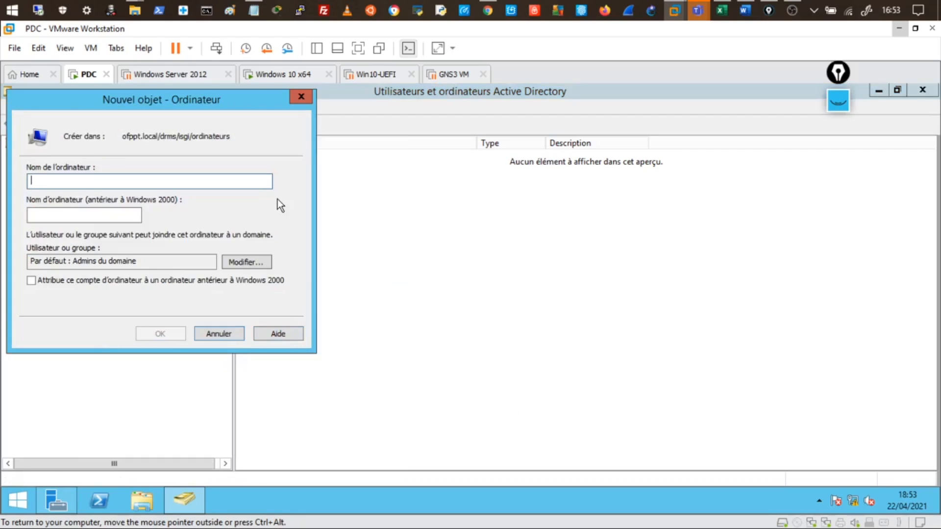
text(ser)
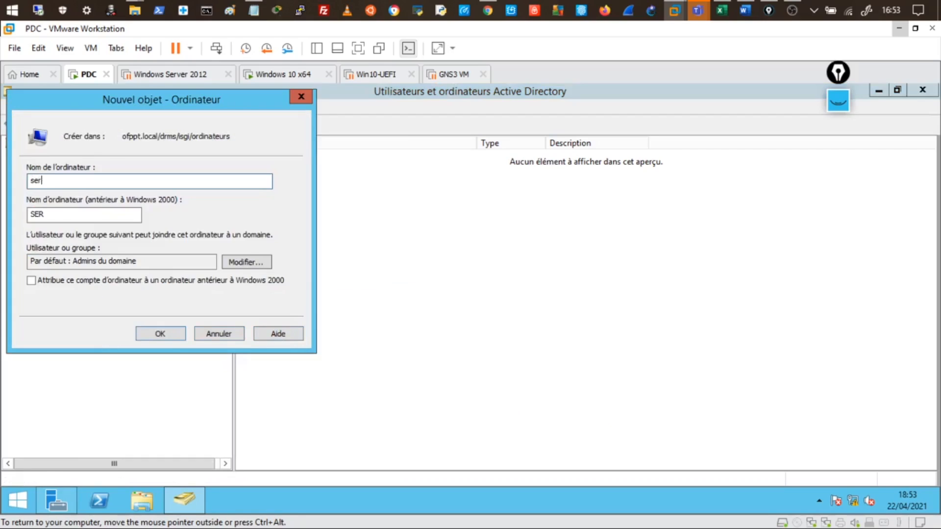
text(v01)
click(169, 338)
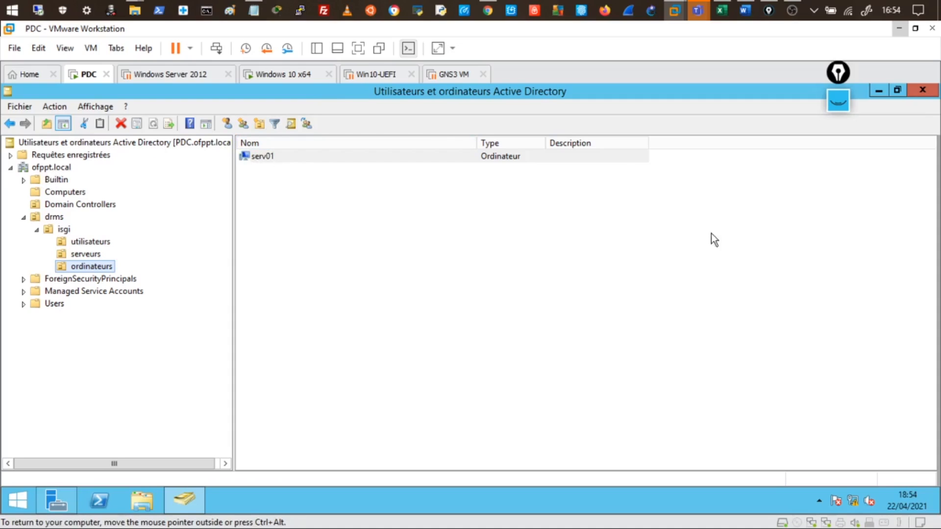
click(78, 191)
Step: Return to the ordinateurs OU and bring up the context menu for serv01
click(105, 267)
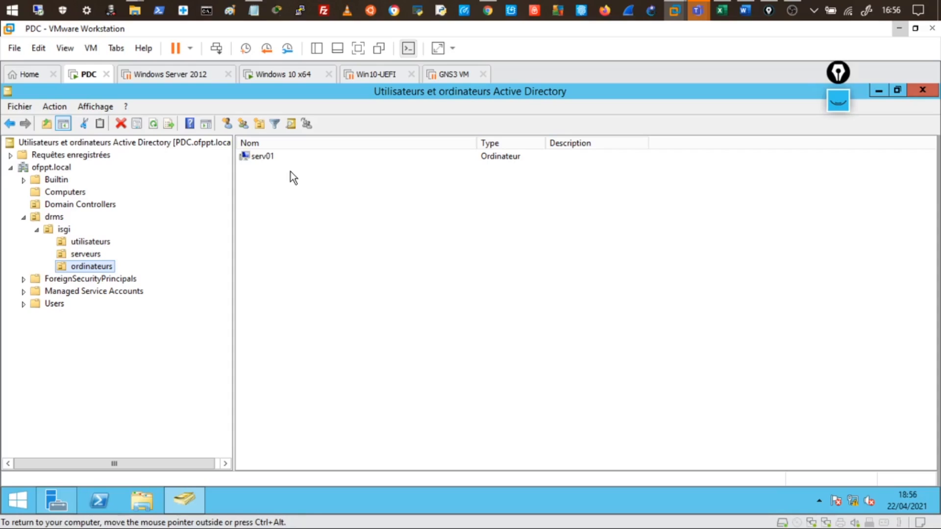
click(274, 175)
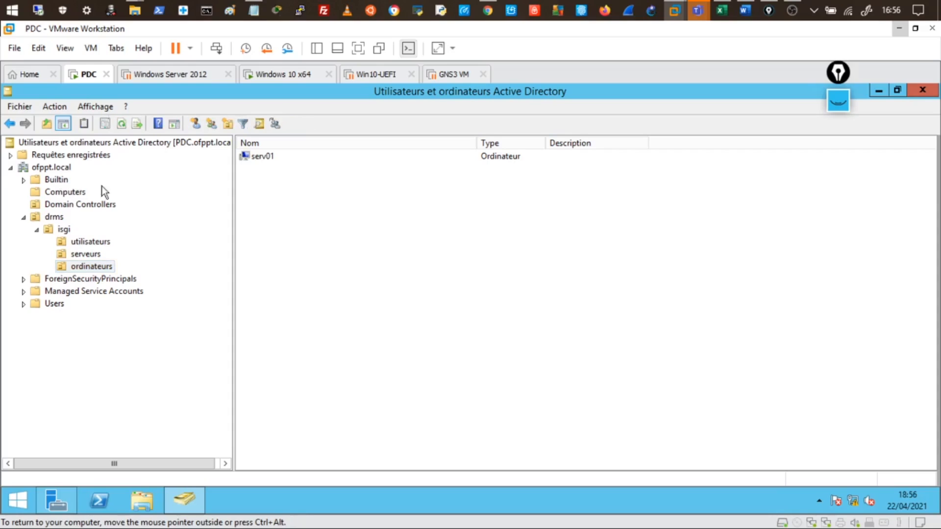
right_click(260, 160)
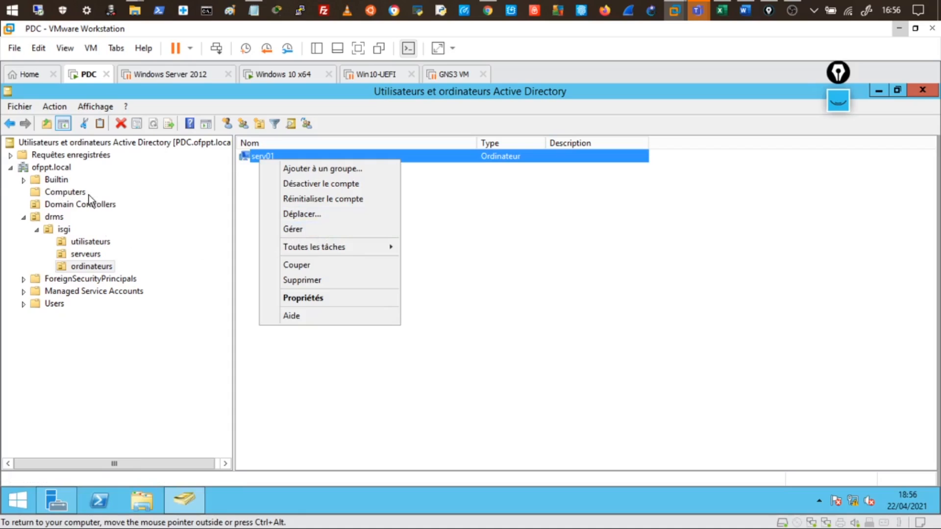
Step: In the Computers container, choose Gérer on WINDIX to open Computer Management
click(65, 192)
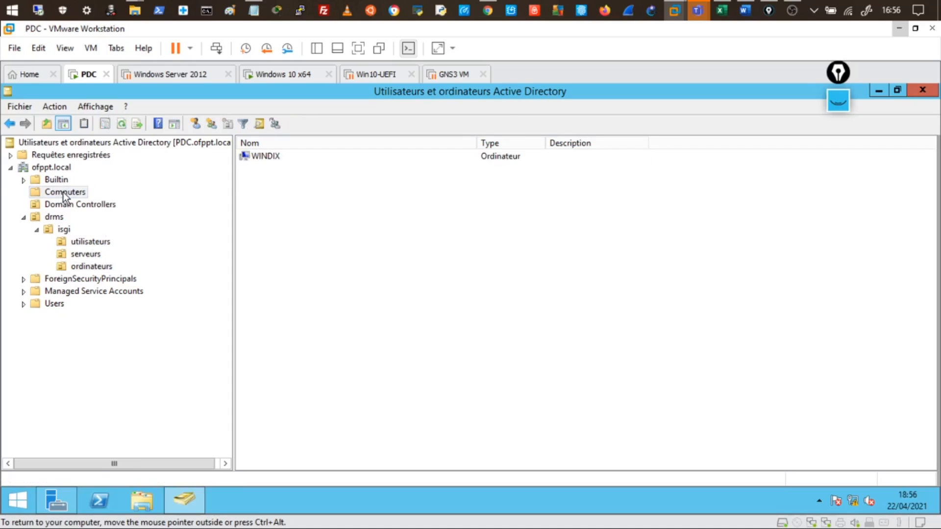
right_click(258, 156)
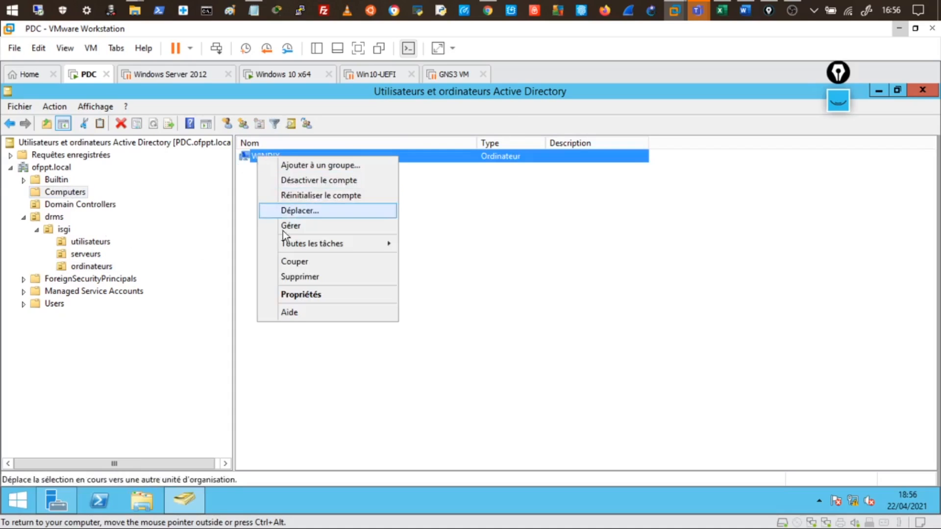
click(291, 227)
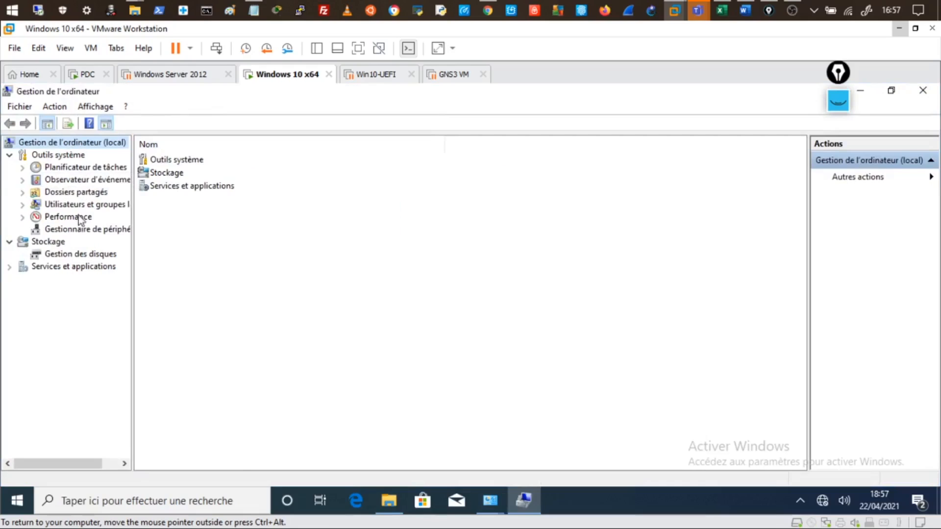
Step: Browse WINDIX's local Utilisateurs and Groupes, then close Computer Management and deselect WINDIX
click(22, 204)
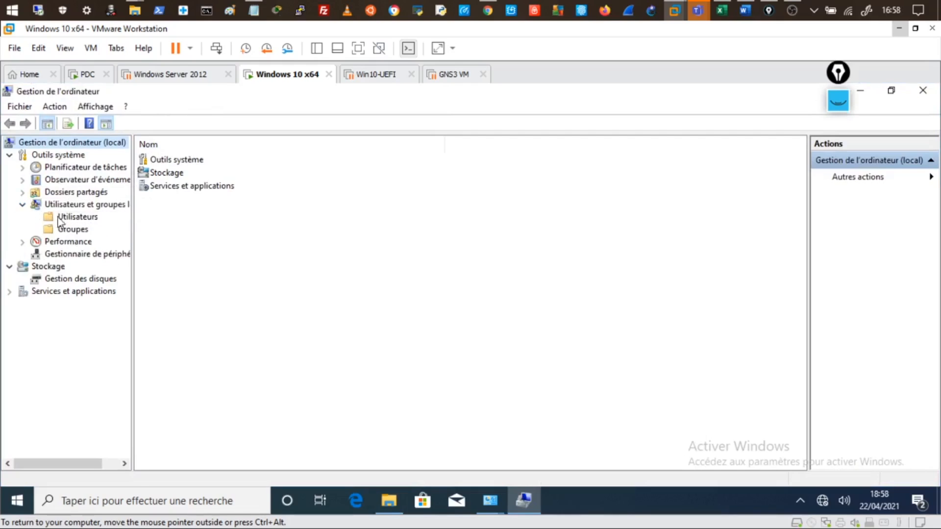
click(71, 206)
click(78, 217)
click(78, 228)
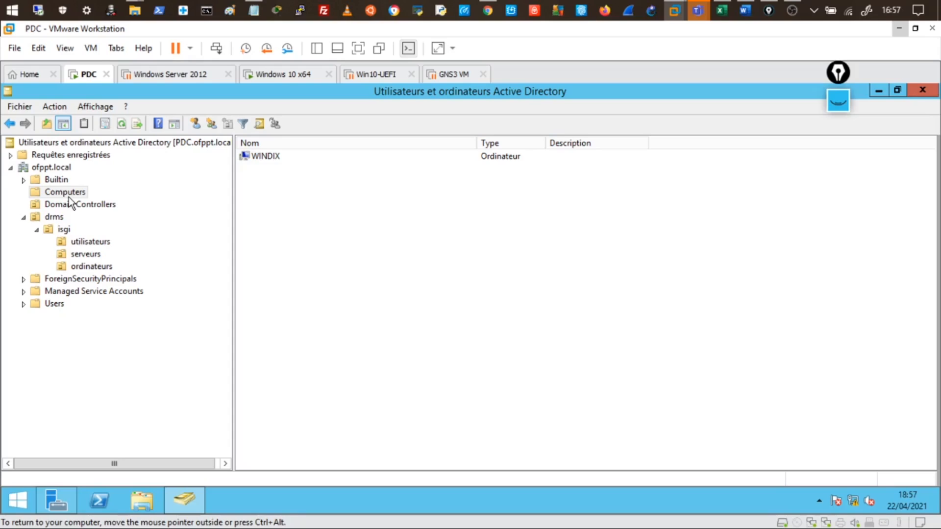
click(752, 90)
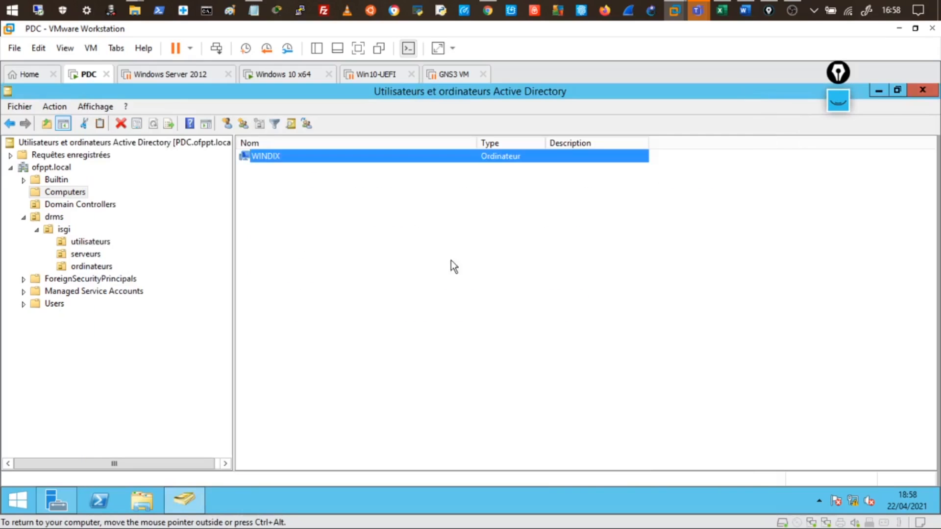
click(425, 263)
Step: Bring the Administration Réseau sous Windows Server_TRI202/204 Teams meeting forward and show its chat
mouse_move(704, 10)
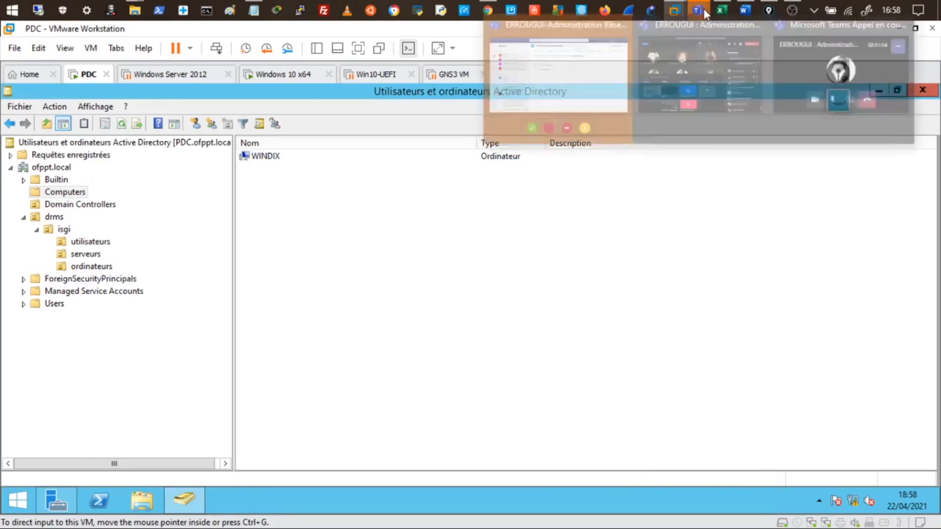
click(671, 74)
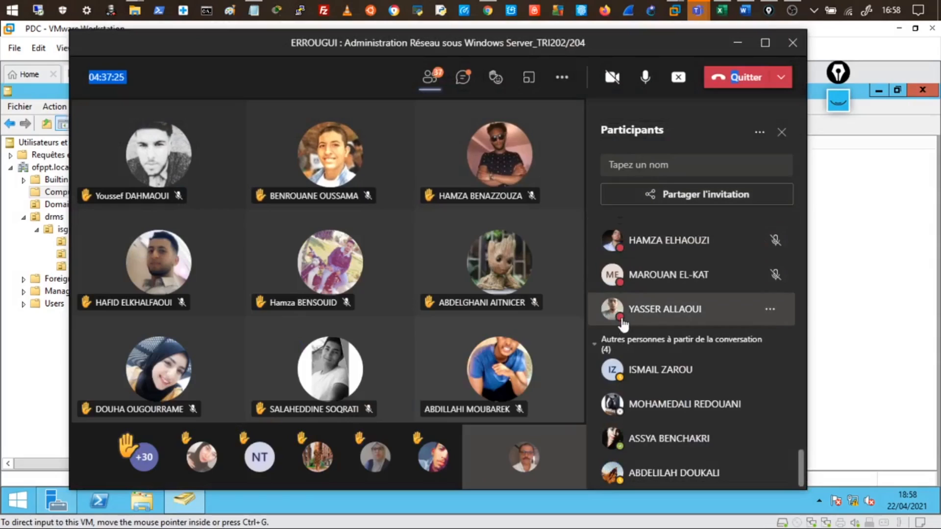
click(463, 78)
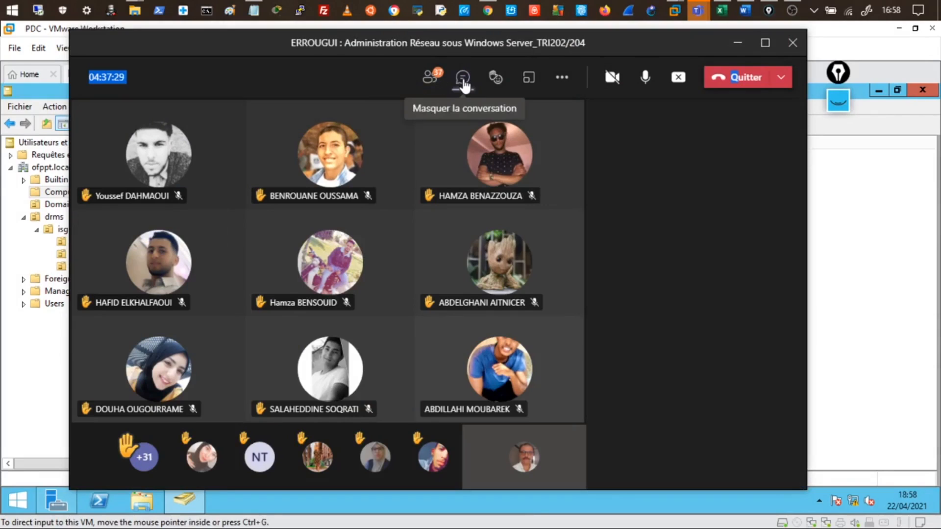